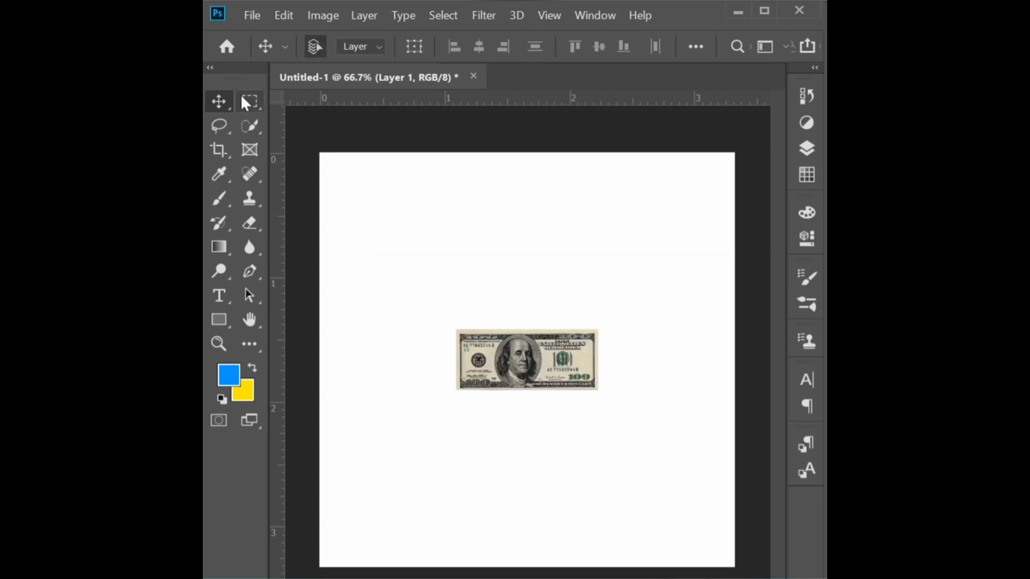
Select the banknote with a rectangular marquee, define it as a pattern, and clear the selection
left_click(249, 101)
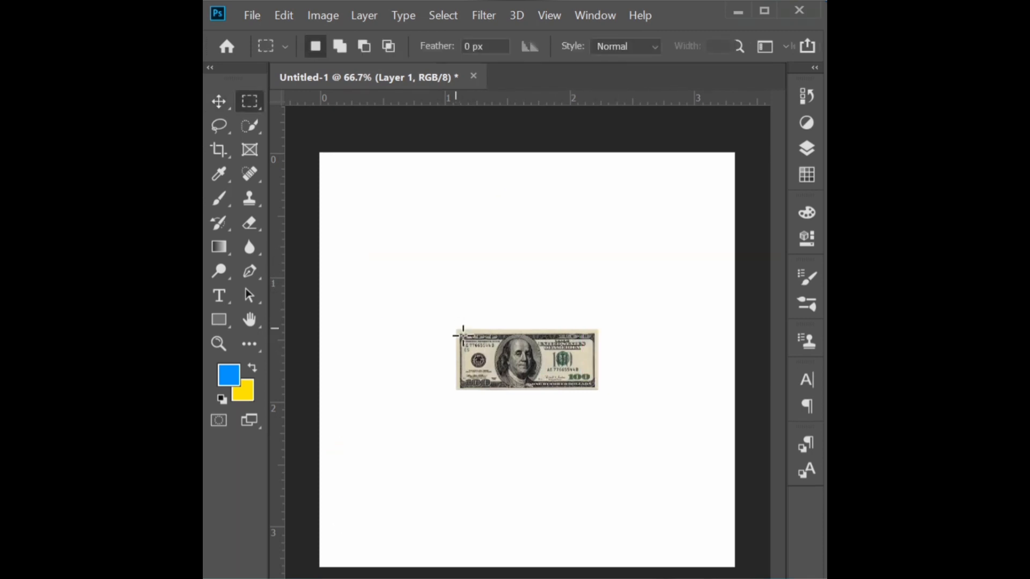
left_click_drag(455, 329, 599, 390)
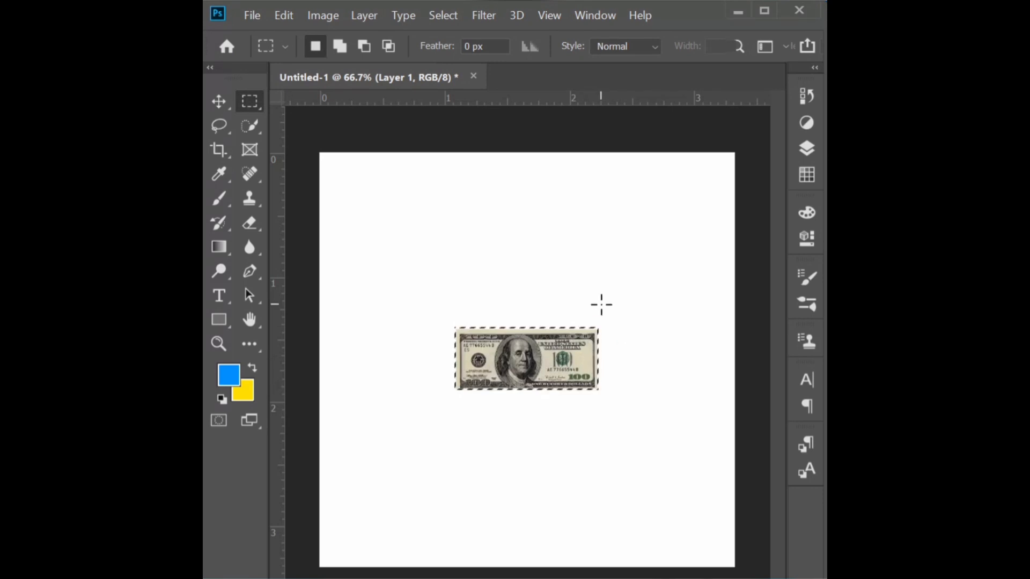
left_click(282, 15)
left_click(349, 489)
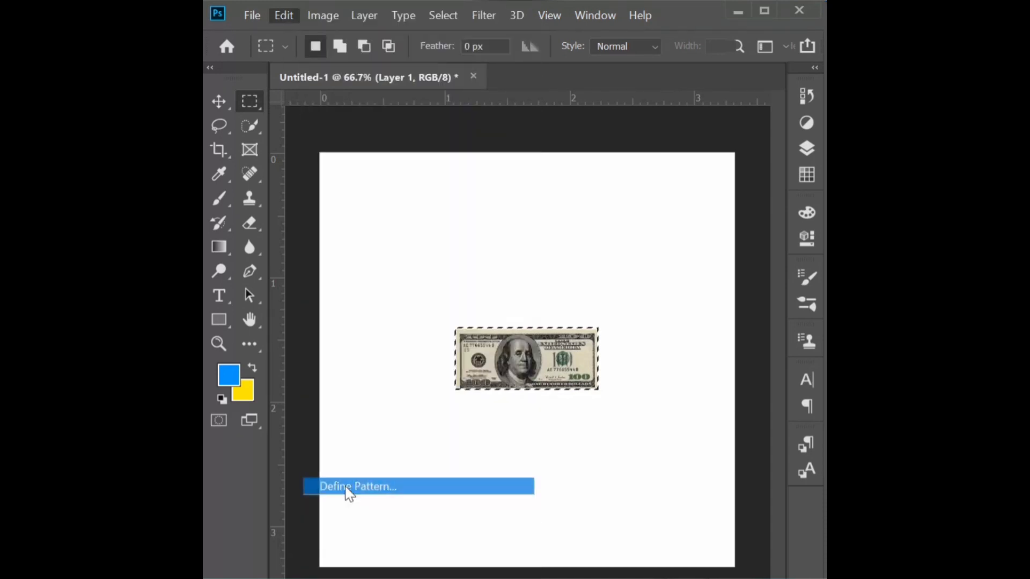
left_click(803, 197)
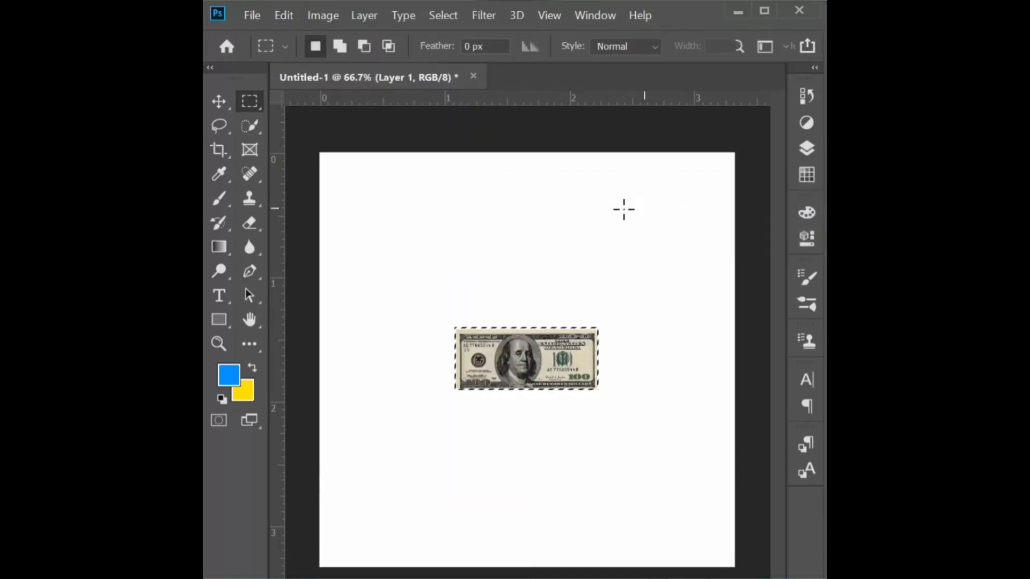
key("ctrl+d")
Start a Fill with Pattern as its contents and choose the newly defined banknote as the custom pattern
left_click(281, 15)
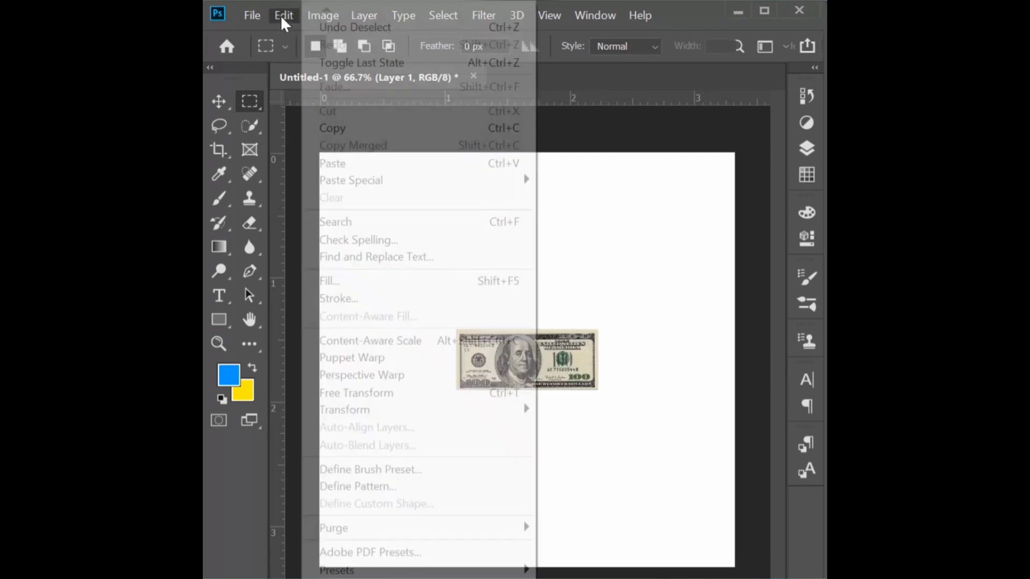
left_click(343, 280)
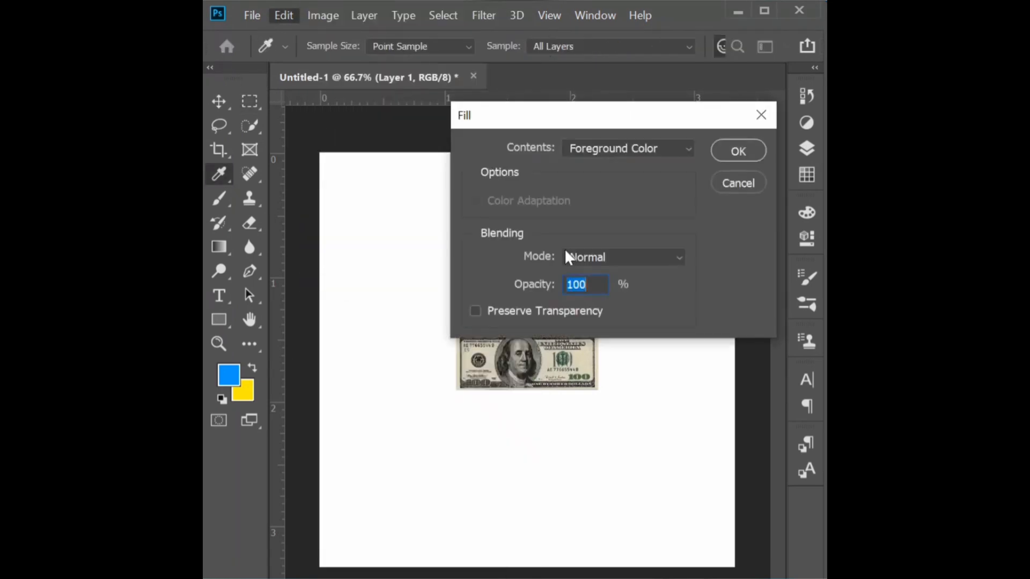
left_click(613, 146)
left_click(607, 246)
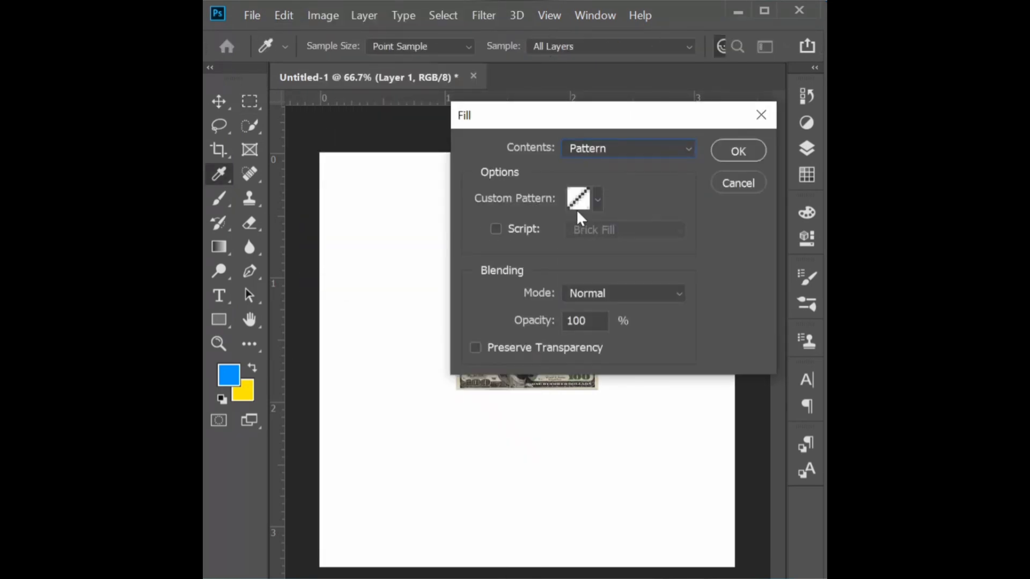
left_click(599, 199)
left_click(579, 301)
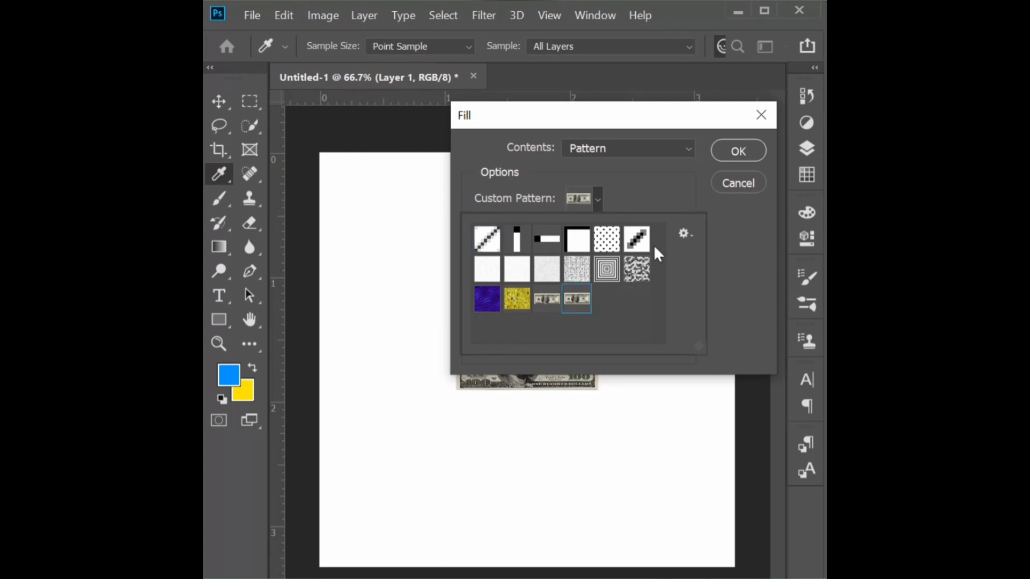
left_click(595, 196)
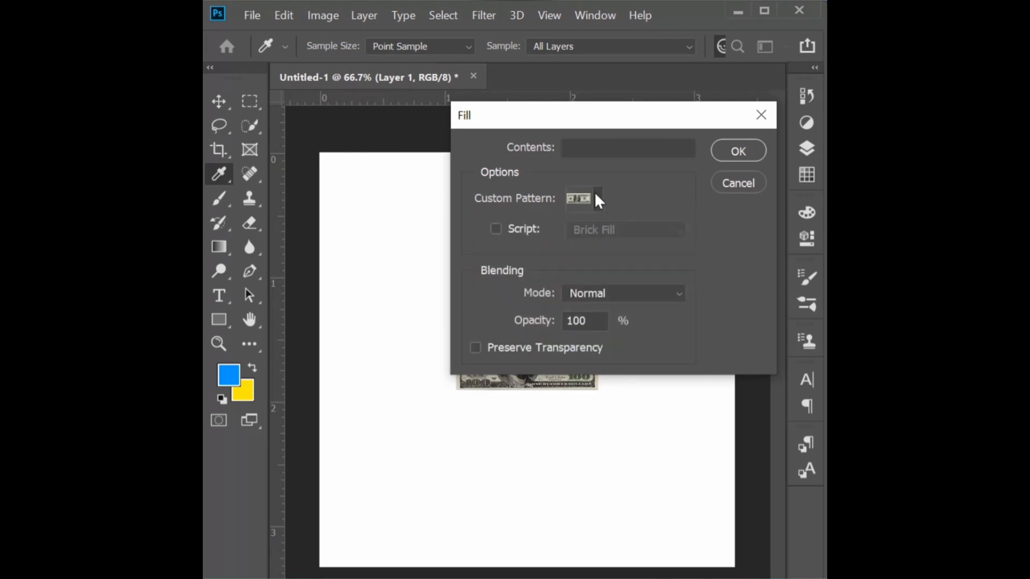
Enable the Random Fill script for the pattern fill, keep the blending mode Normal, and continue to its settings
left_click(515, 231)
left_click(623, 234)
left_click(626, 297)
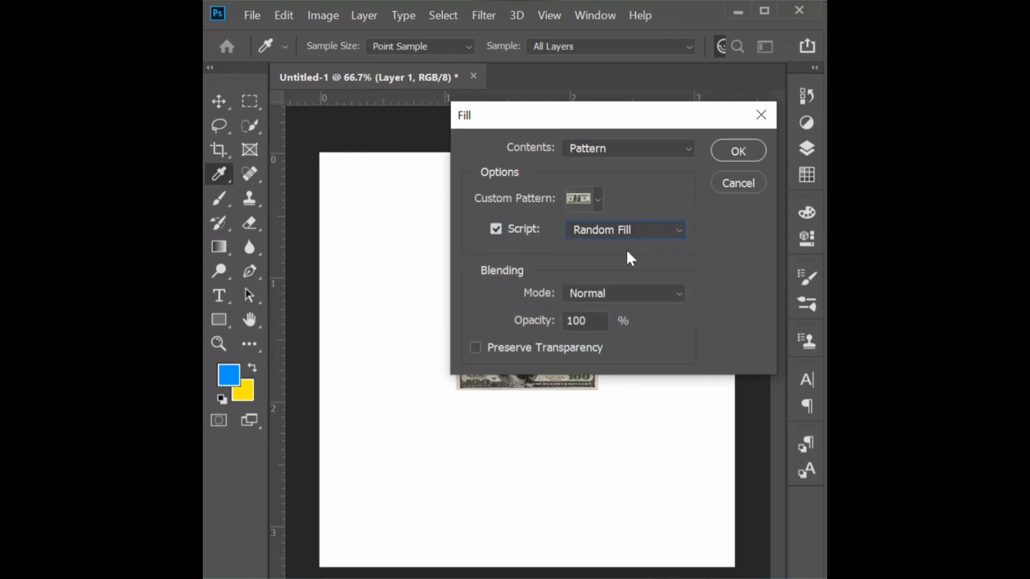
left_click(636, 296)
left_click(627, 85)
left_click(739, 151)
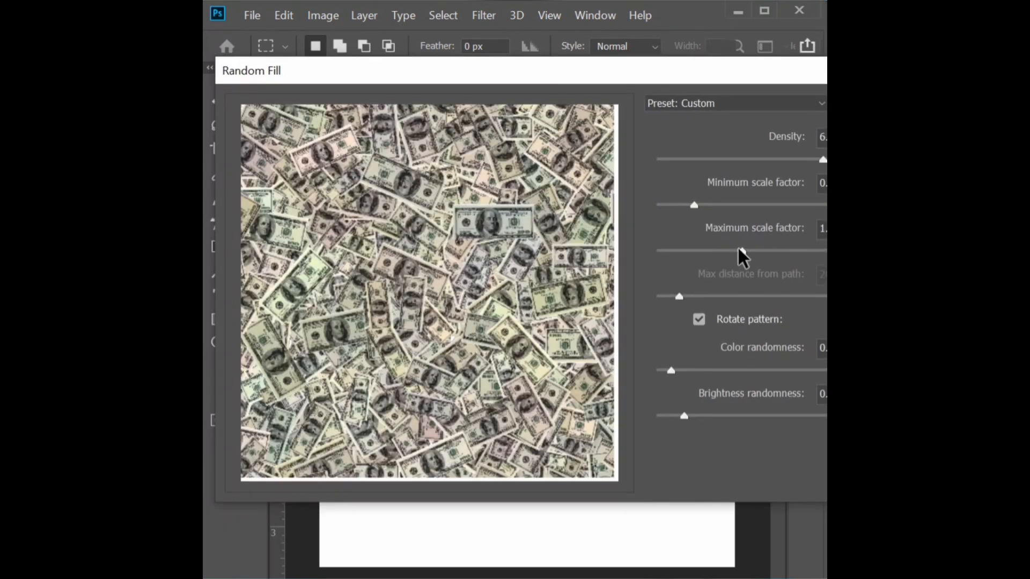
Adjust the random fill's maximum scale factor, set color and brightness randomness to 0, and apply the fill
left_click_drag(739, 249, 781, 251)
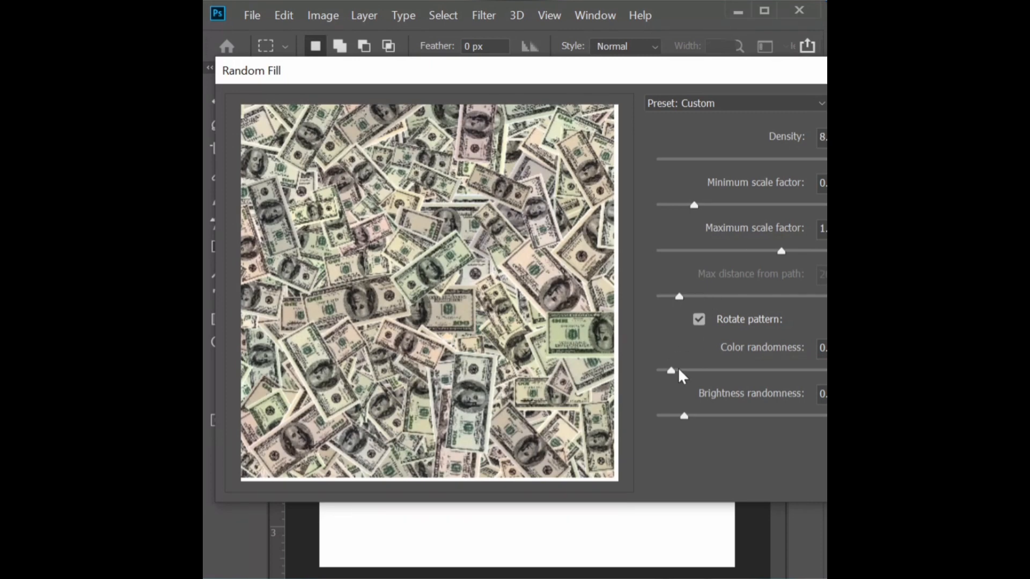
left_click_drag(679, 371, 723, 370)
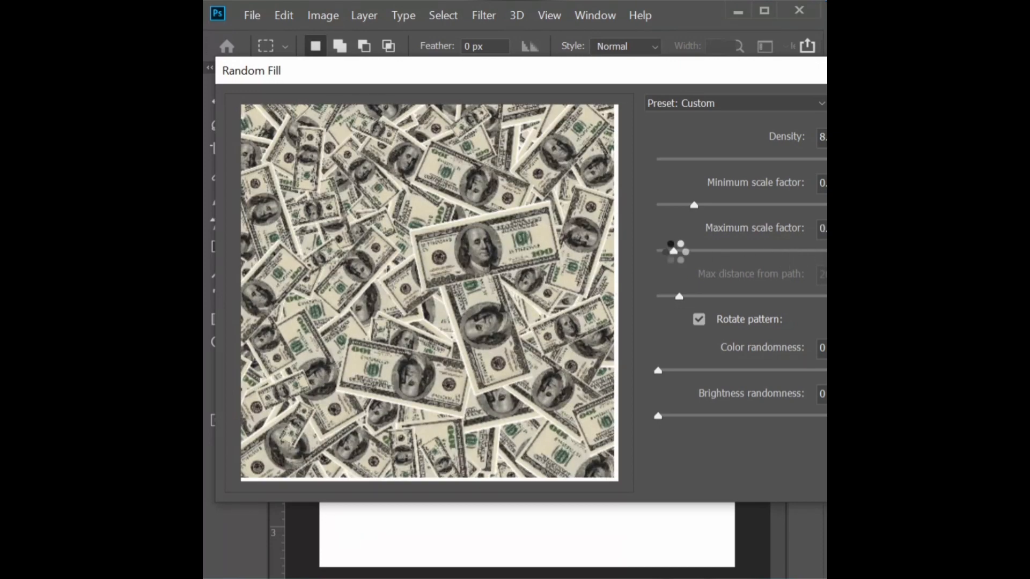
left_click_drag(674, 251, 706, 250)
key("Return")
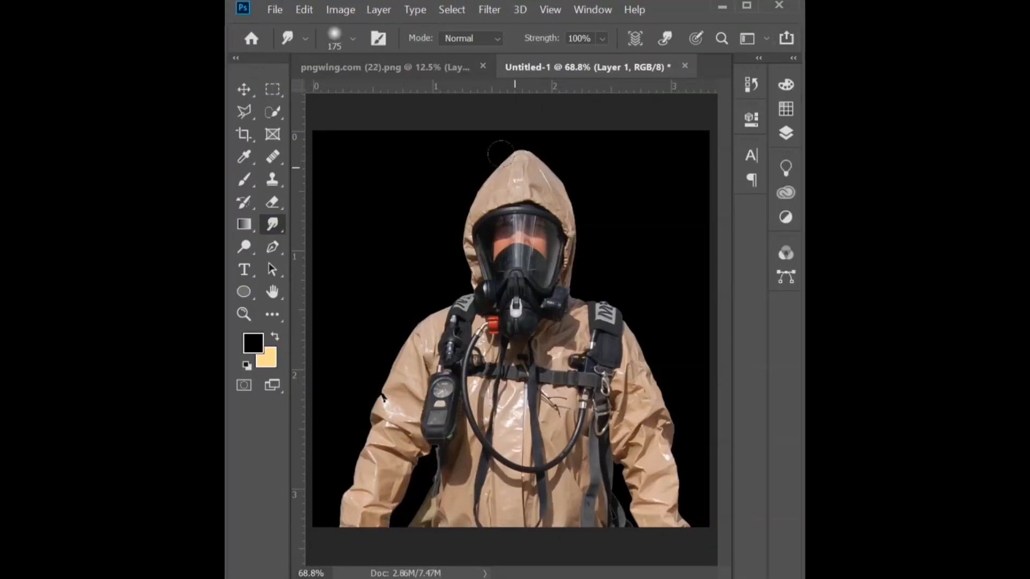
Smudge the hooded head and mask outward to the canvas's upper-left edge with a 175 px brush at 100% strength
mouse_move(531, 204)
left_mouse_down()
mouse_move(416, 153)
mouse_move(343, 156)
left_mouse_up()
left_click_drag(517, 244, 338, 193)
mouse_move(449, 259)
left_mouse_down()
mouse_move(391, 289)
mouse_move(330, 257)
mouse_move(322, 215)
mouse_move(365, 148)
mouse_move(335, 140)
left_mouse_up()
Add a Gradient Map adjustment layer above the smudged figure
left_click(785, 134)
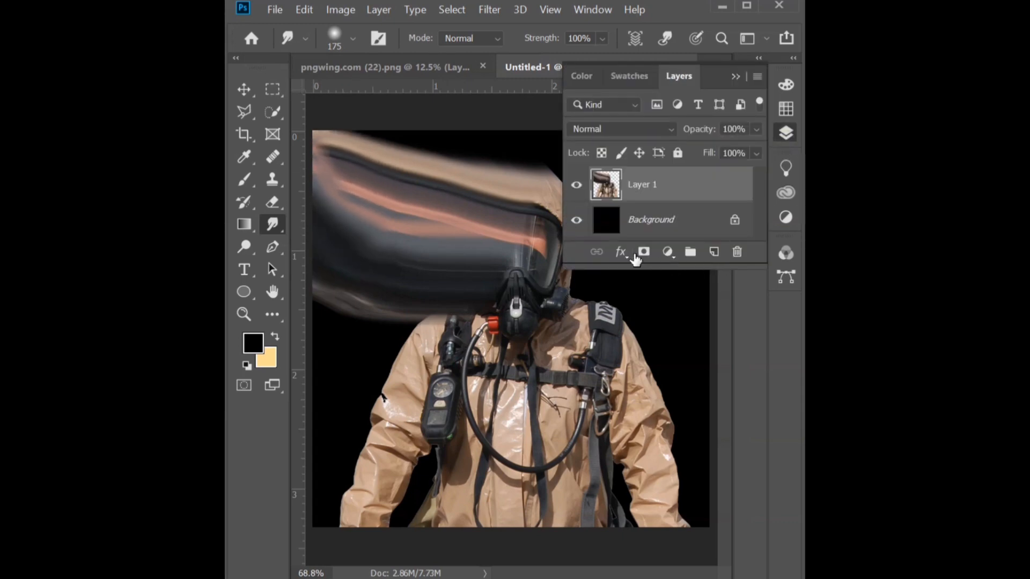
left_click(667, 252)
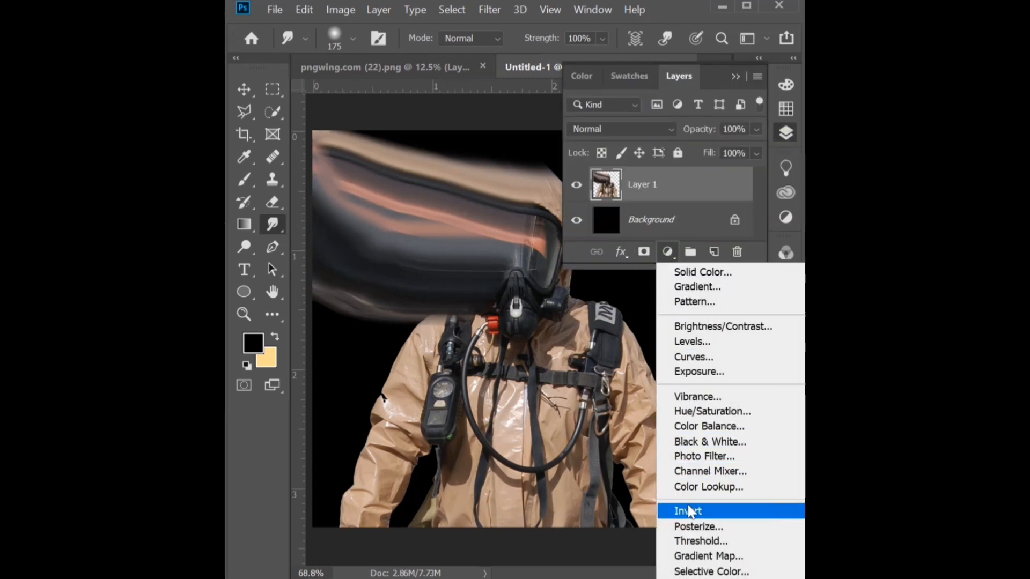
left_click(694, 556)
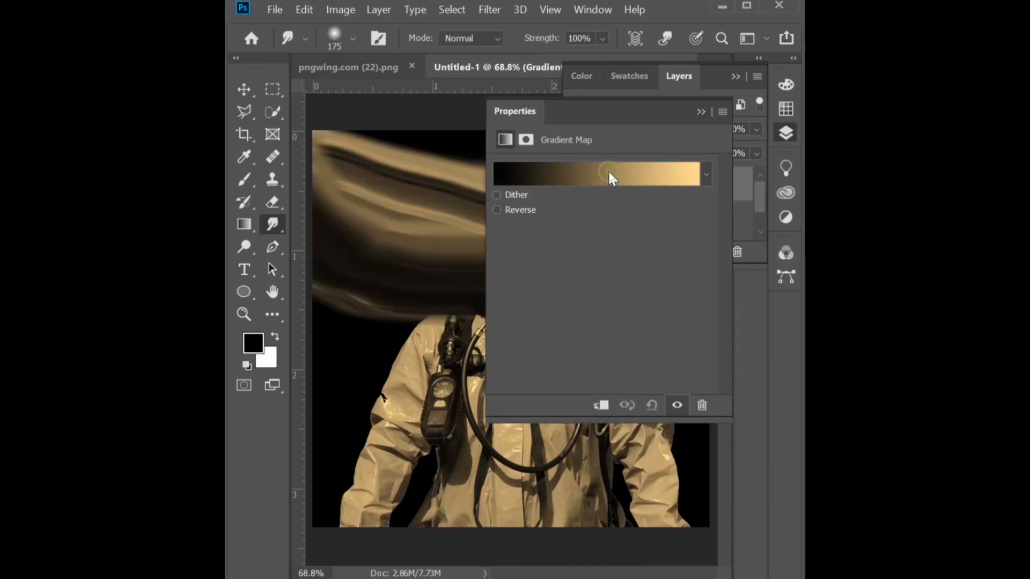
Add a color stop at 23% in the gradient map's gradient and make it bright orange
left_click(608, 172)
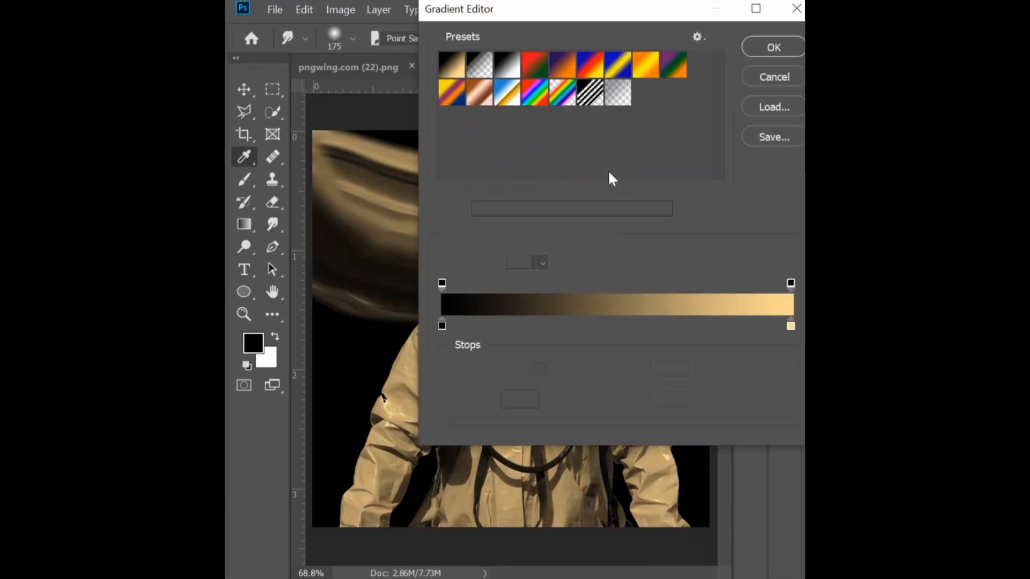
left_click(522, 327)
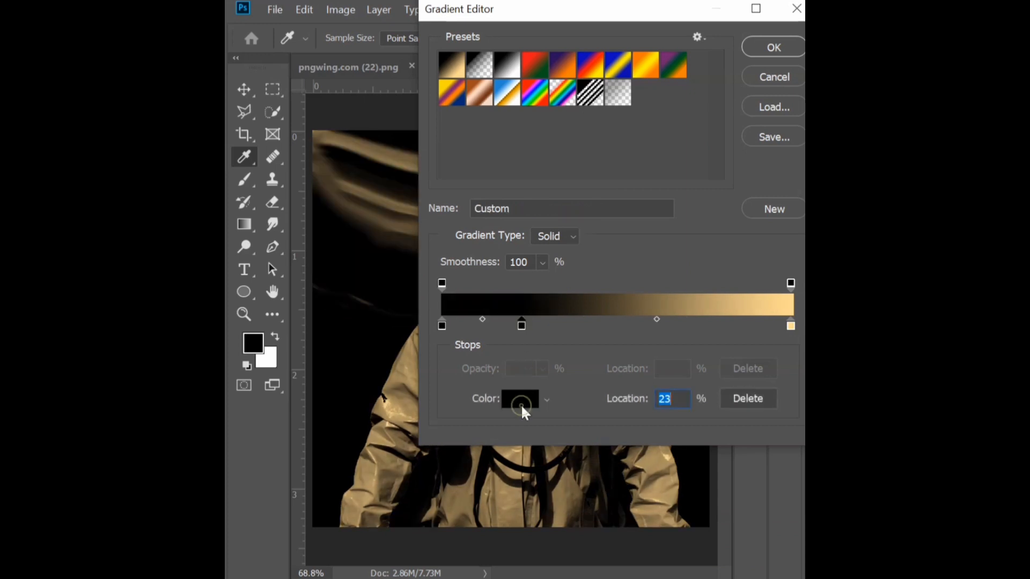
left_click(520, 402)
left_click_drag(601, 262, 602, 276)
left_click(578, 82)
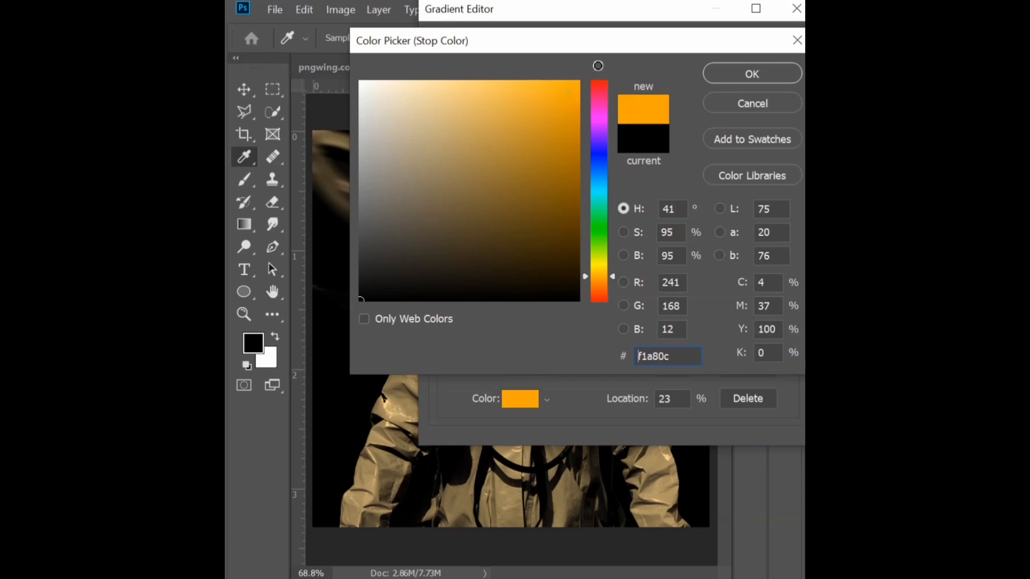
left_click(713, 72)
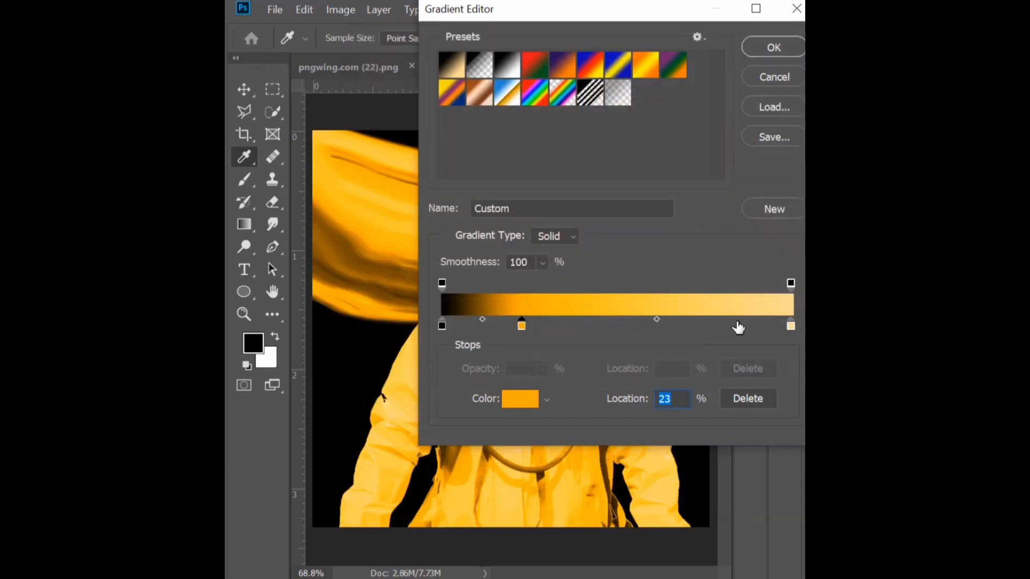
Add a red color stop between the orange stop and the light end stop, and apply the gradient
left_click(697, 325)
left_click(518, 399)
left_click_drag(599, 135, 598, 74)
left_click(744, 74)
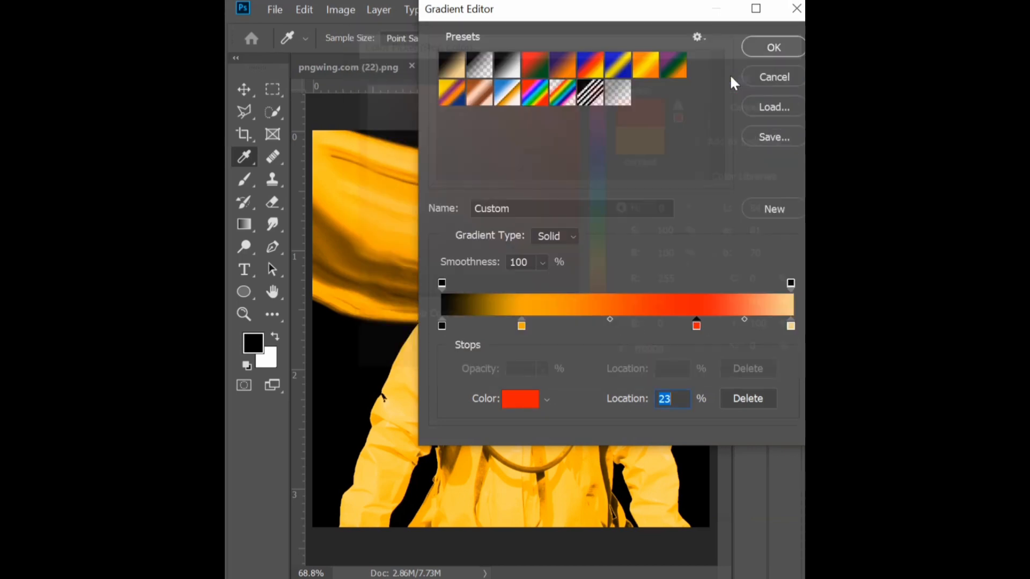
left_click(766, 48)
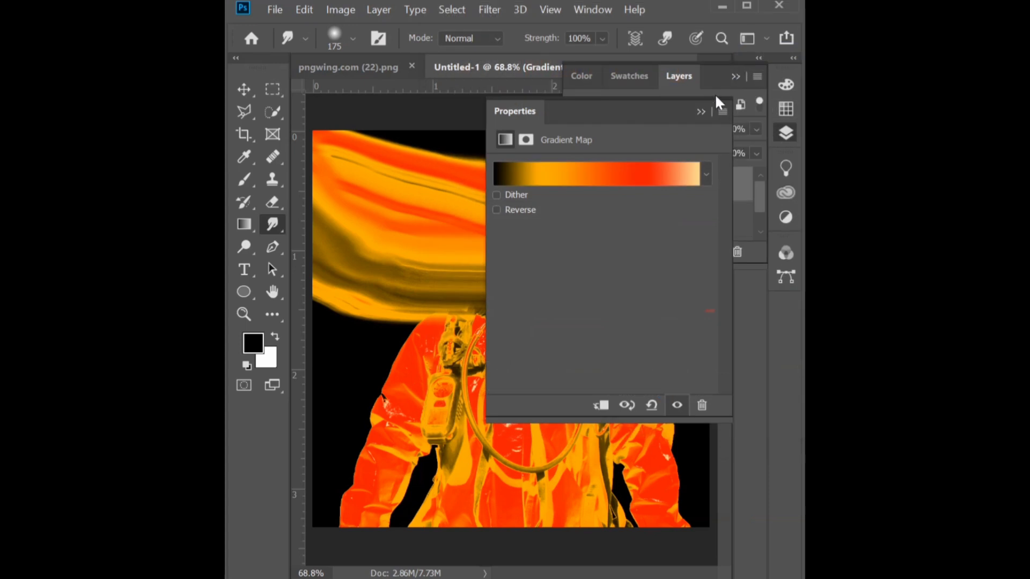
left_click(700, 111)
left_click(738, 75)
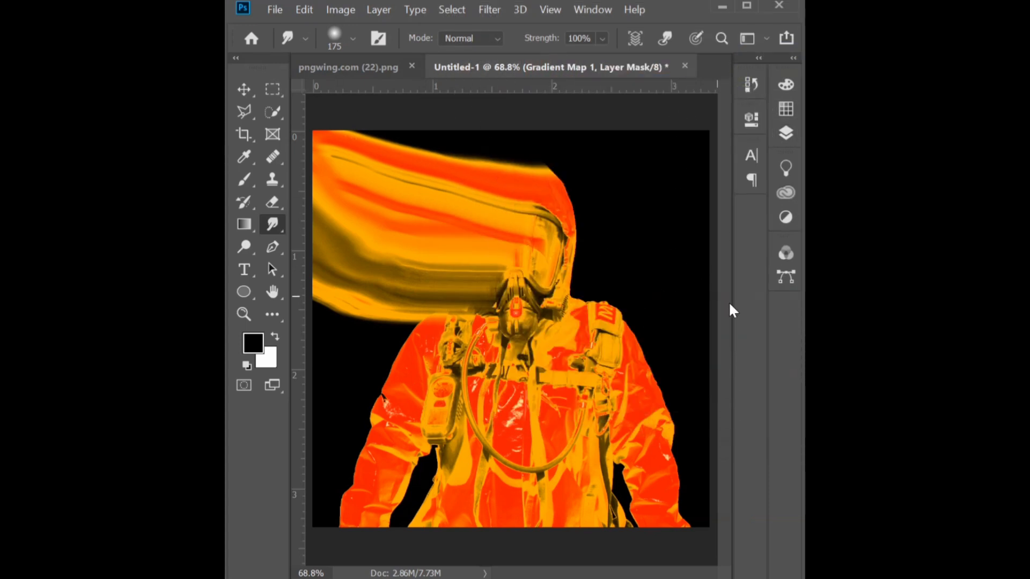
Cross a vertical and a horizontal guide at the ornamental ring's center and draw a circle about 539 by 534 px around that point
key("v")
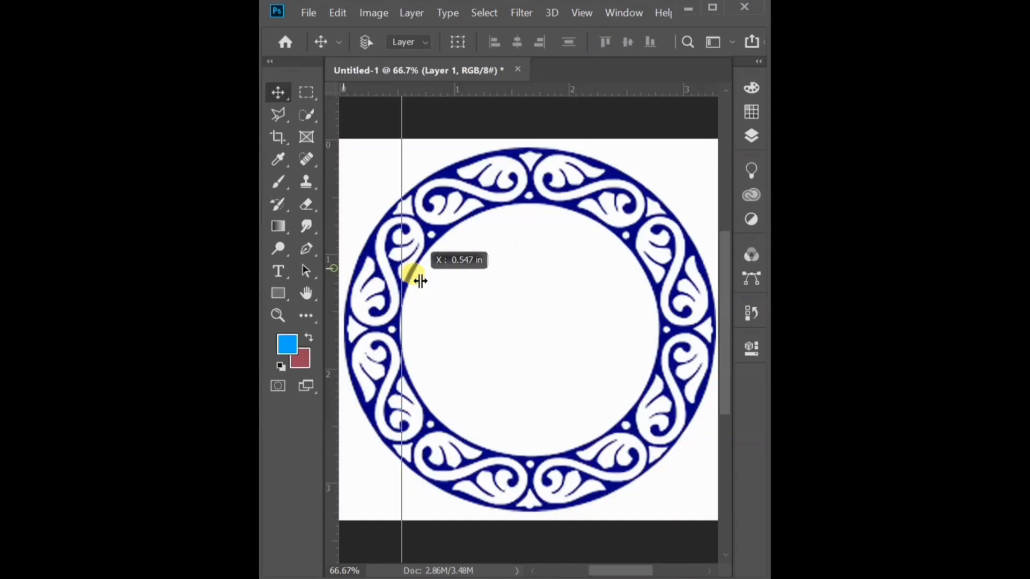
left_click_drag(416, 279, 531, 269)
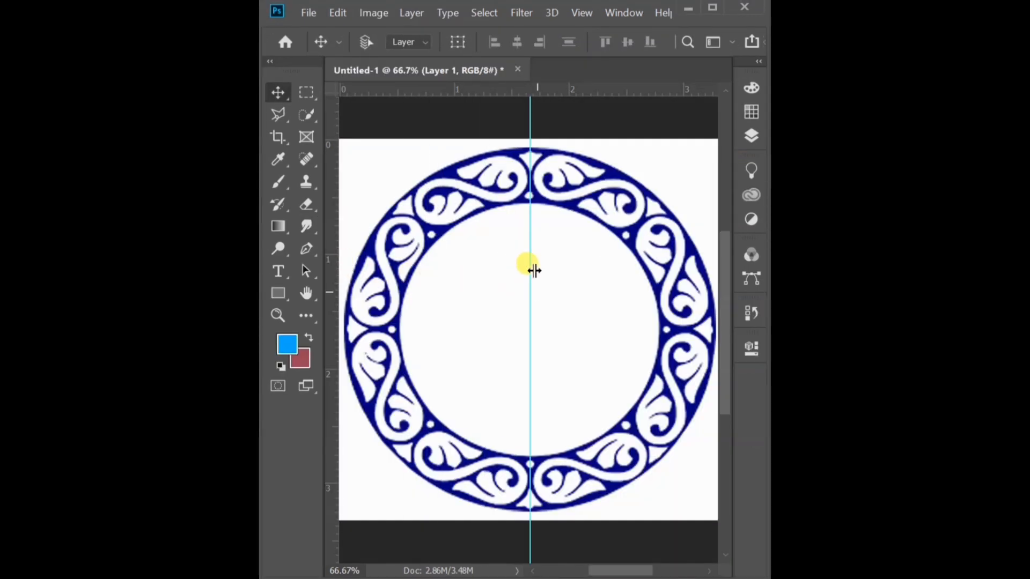
left_click_drag(547, 88, 544, 331)
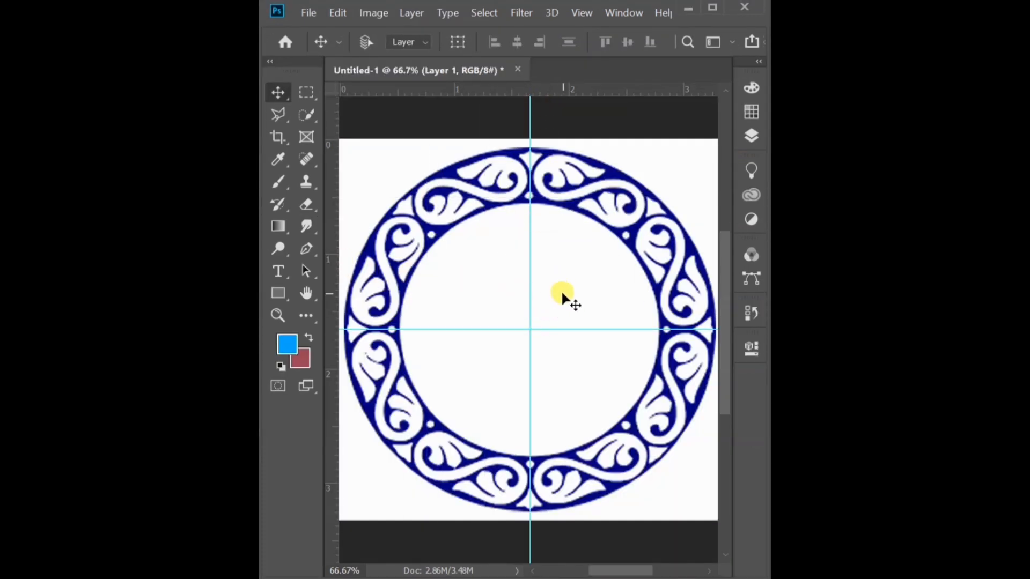
left_click_drag(283, 292, 311, 320)
left_click_drag(530, 329, 629, 427)
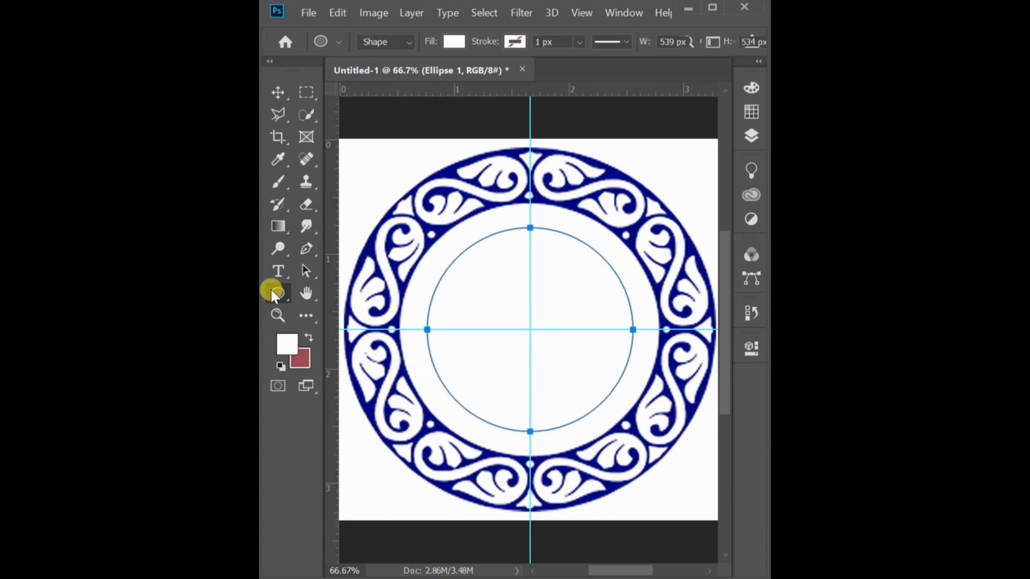
Add the text "PHOTOSHOP SHORT TUTORIAL" in Bebas Neue along the upper-left part of the circle's path
left_click_drag(280, 272, 362, 274)
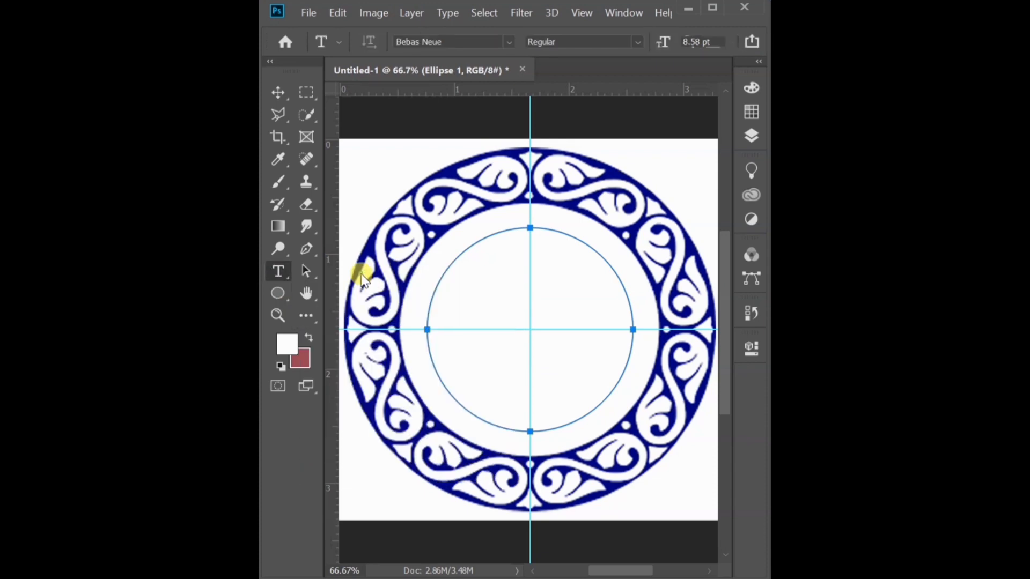
left_click(451, 261)
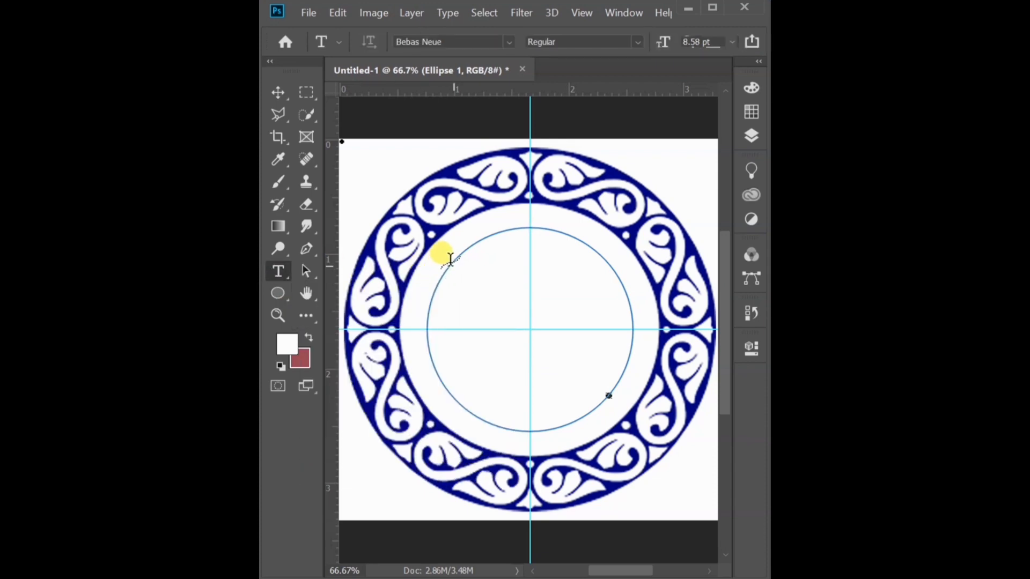
type("PHOTO")
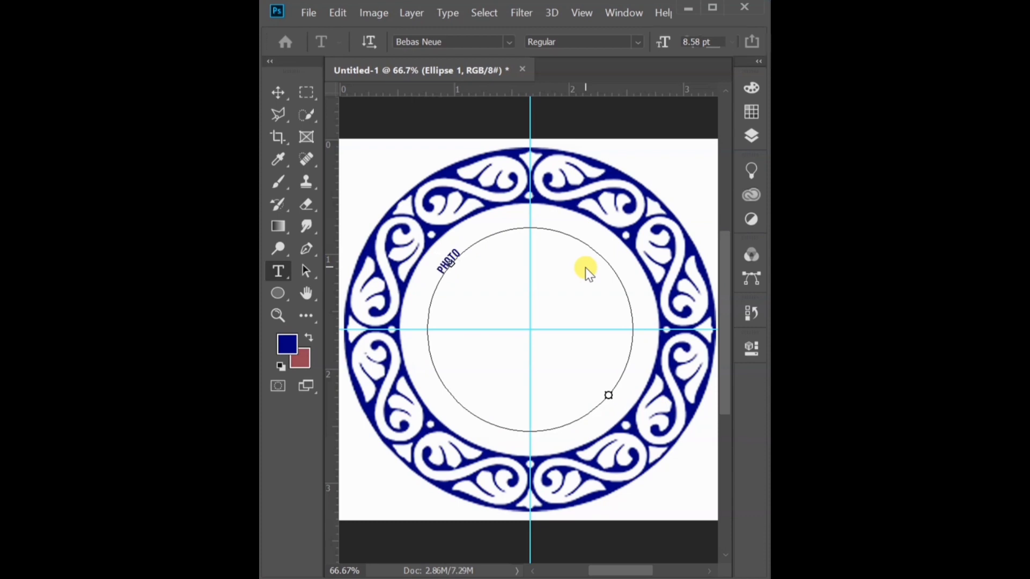
type("SHOP SHORT T")
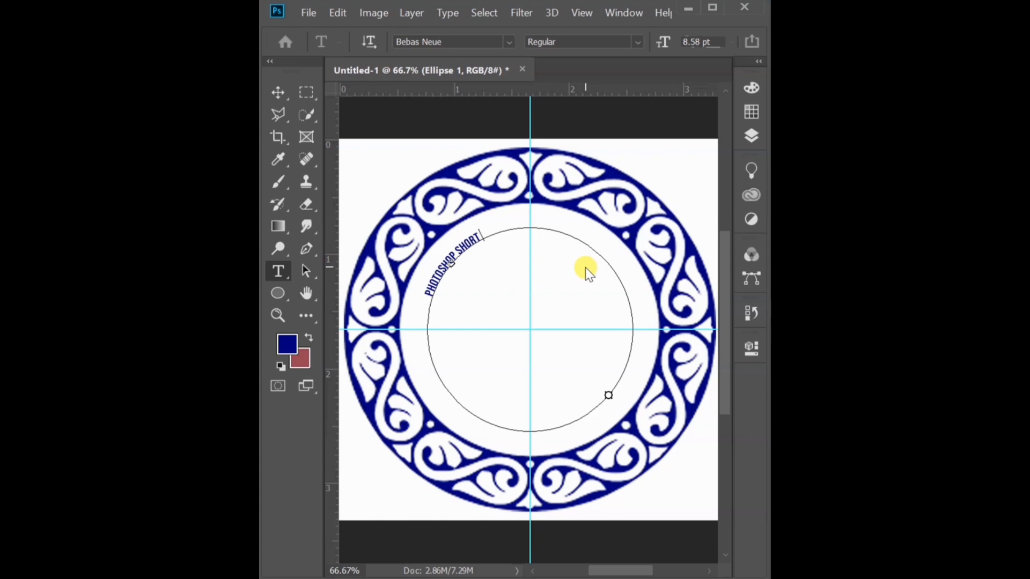
type("IUTORIAL")
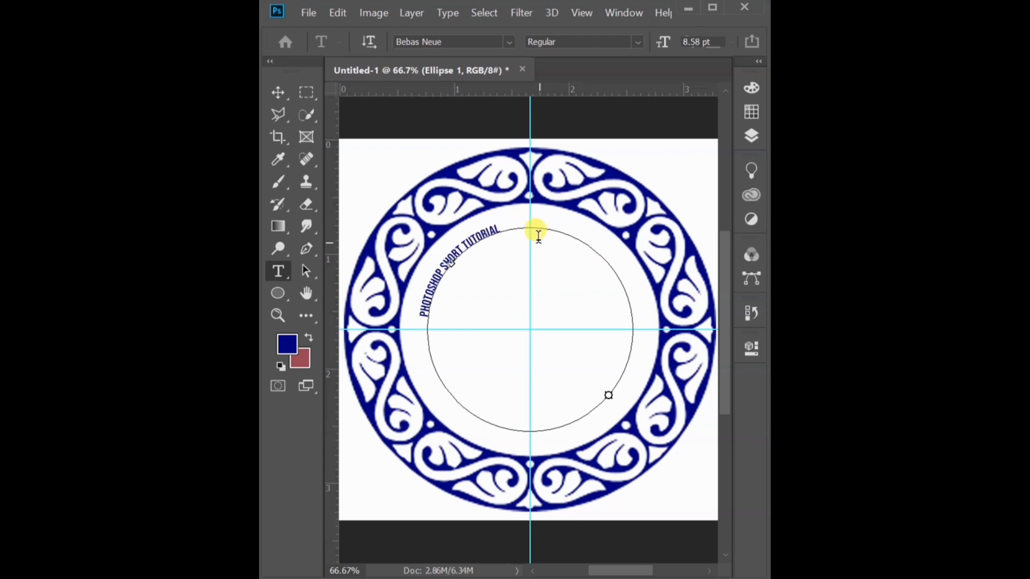
Commit the curved text and set its font size to 19.58 pt
left_click(275, 92)
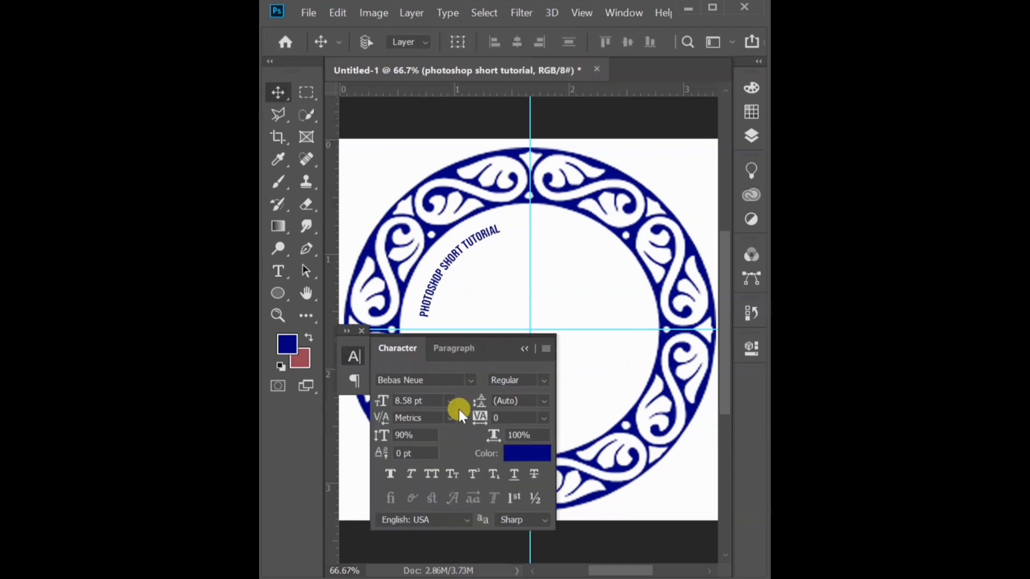
left_click_drag(383, 404, 382, 389)
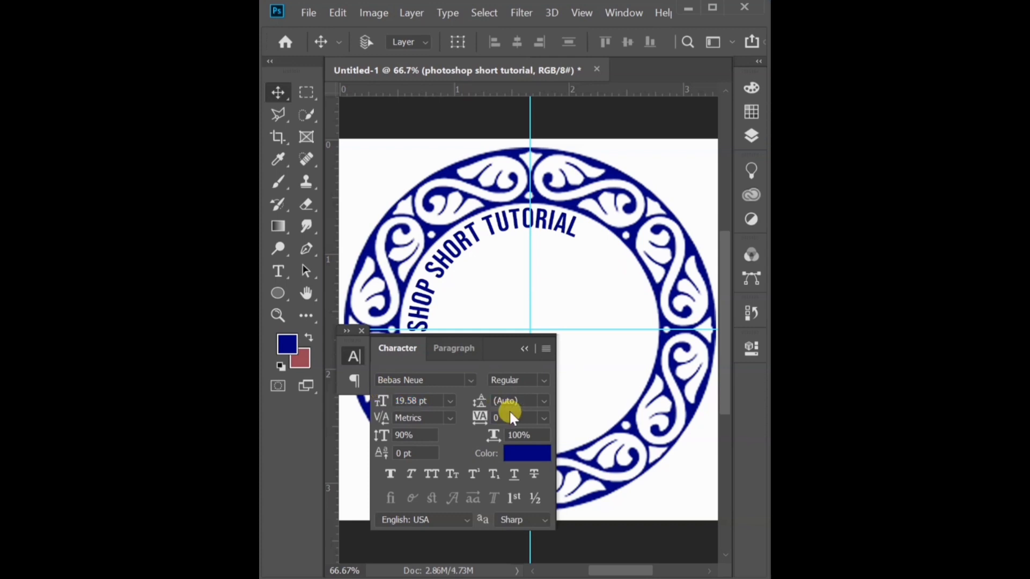
Set the curved text's tracking to 420 so it spreads around the circle, and collapse the character settings
mouse_move(472, 414)
left_mouse_down()
mouse_move(491, 412)
mouse_move(482, 409)
left_mouse_up()
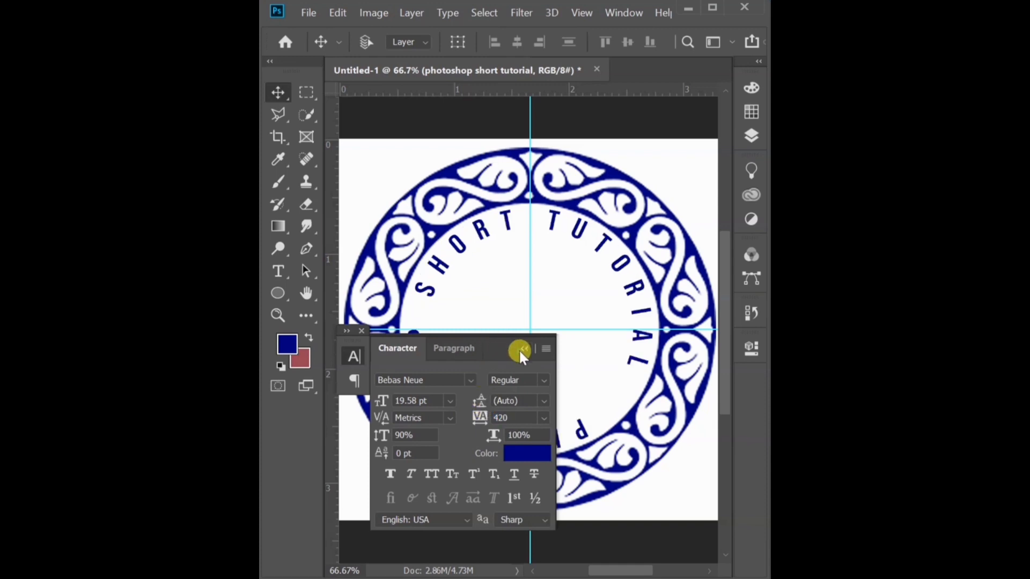
left_click(521, 349)
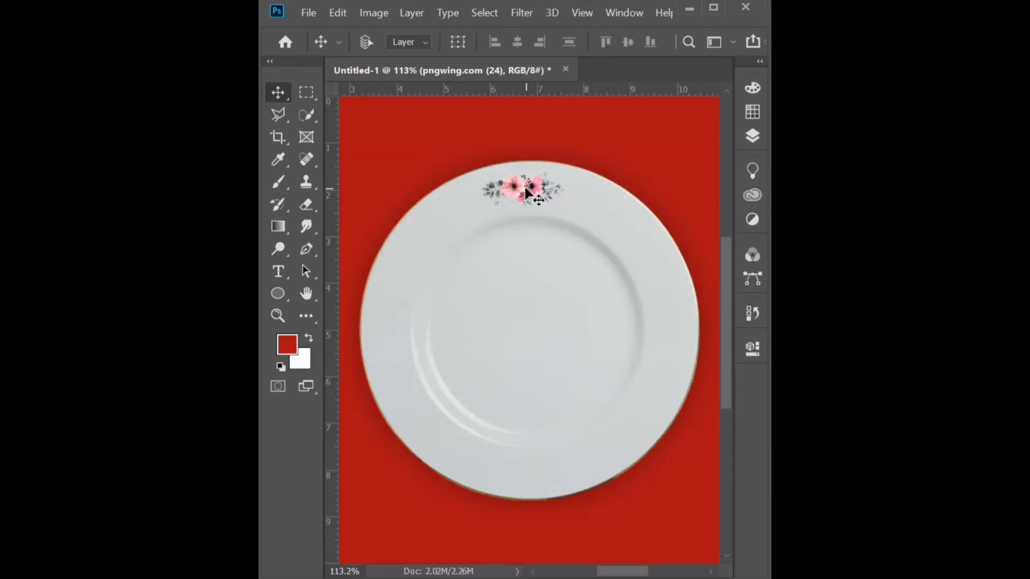
Try to place two copies of the flower layer pngwing.com (24) along the plate's upper-right rim, and undo both
right_click(536, 190)
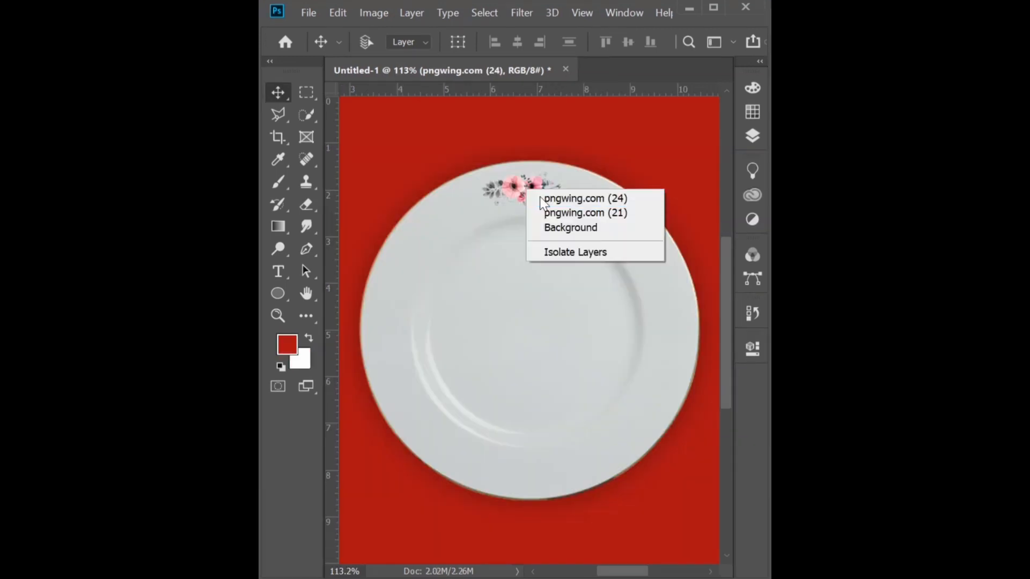
left_click(565, 199)
left_click_drag(522, 192, 588, 216)
left_click_drag(587, 216, 631, 250)
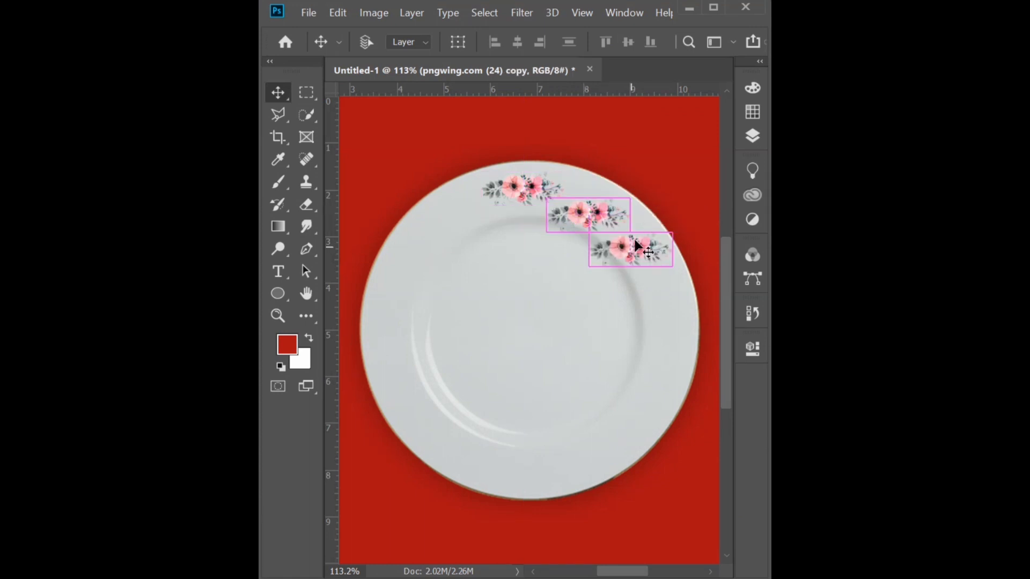
key("ctrl+z")
key("ctrl+z")
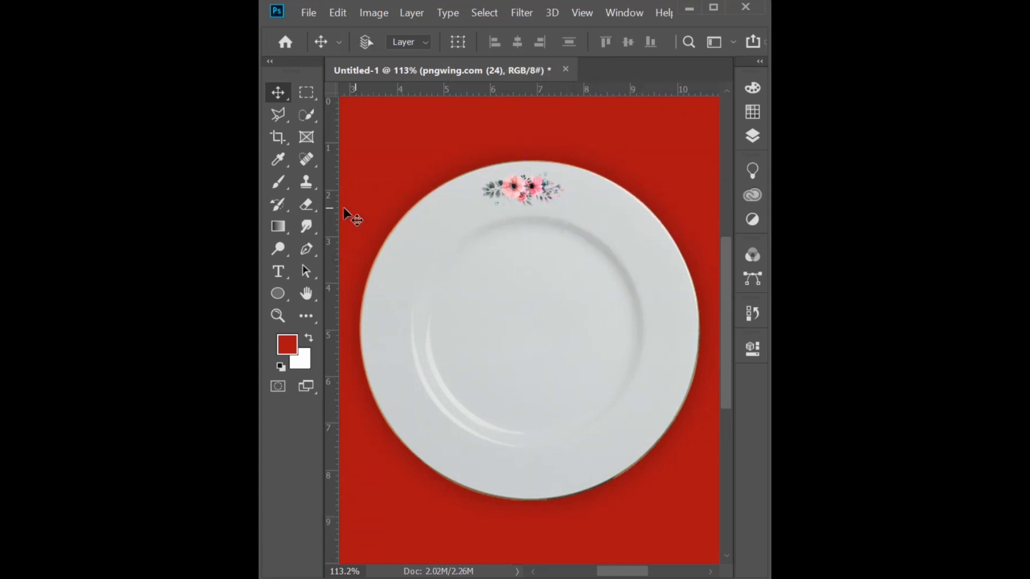
Cross a vertical guide through the flower motif's middle with a horizontal guide at the plate's mid-height
left_click_drag(330, 208, 523, 220)
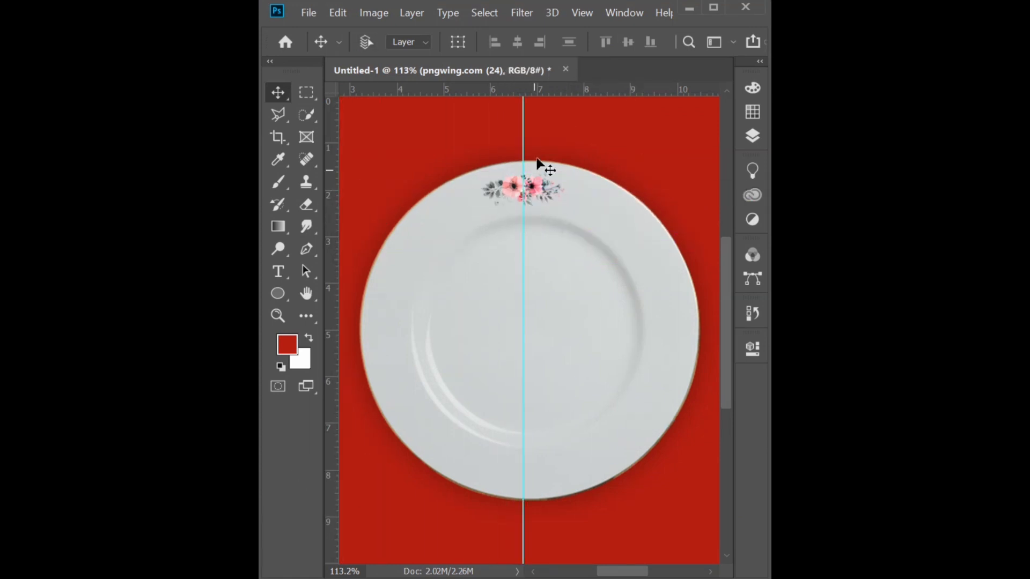
left_click_drag(556, 91, 566, 319)
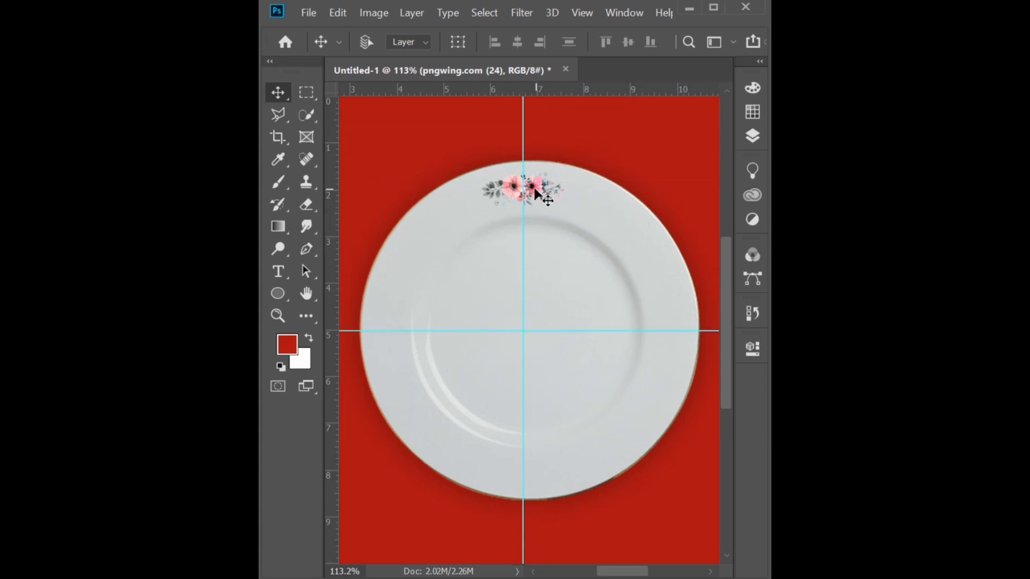
Leave the free transform of the flower motif and rasterize its smart object layer pngwing.com (24)
key("ctrl+t")
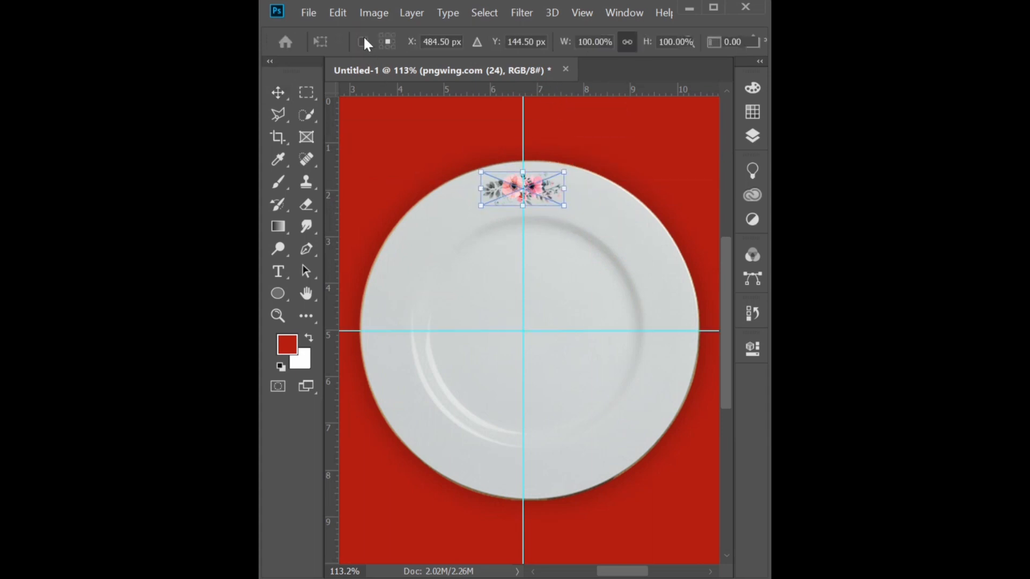
key("Return")
left_click(751, 138)
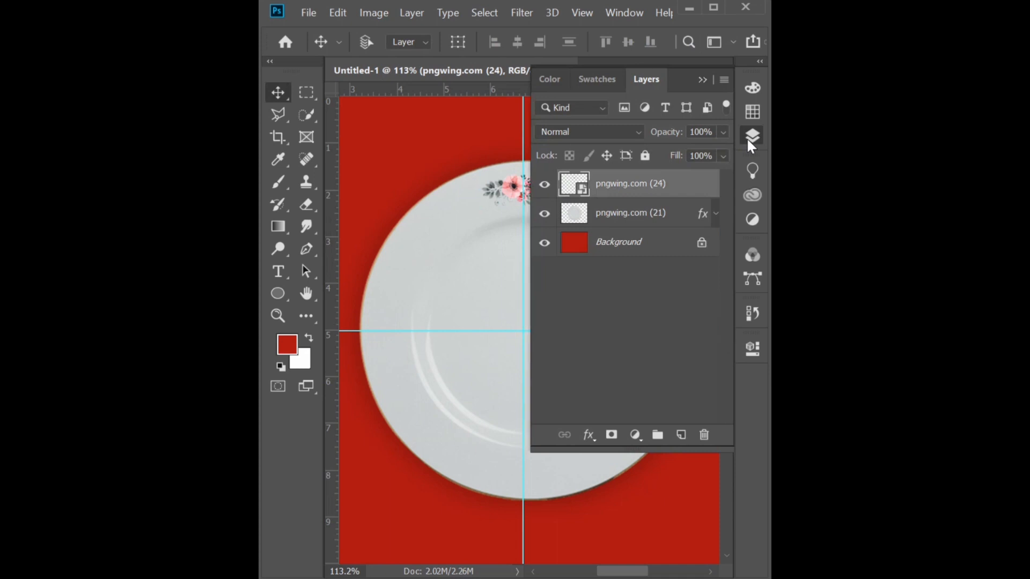
left_click(751, 138)
left_click(749, 139)
right_click(639, 185)
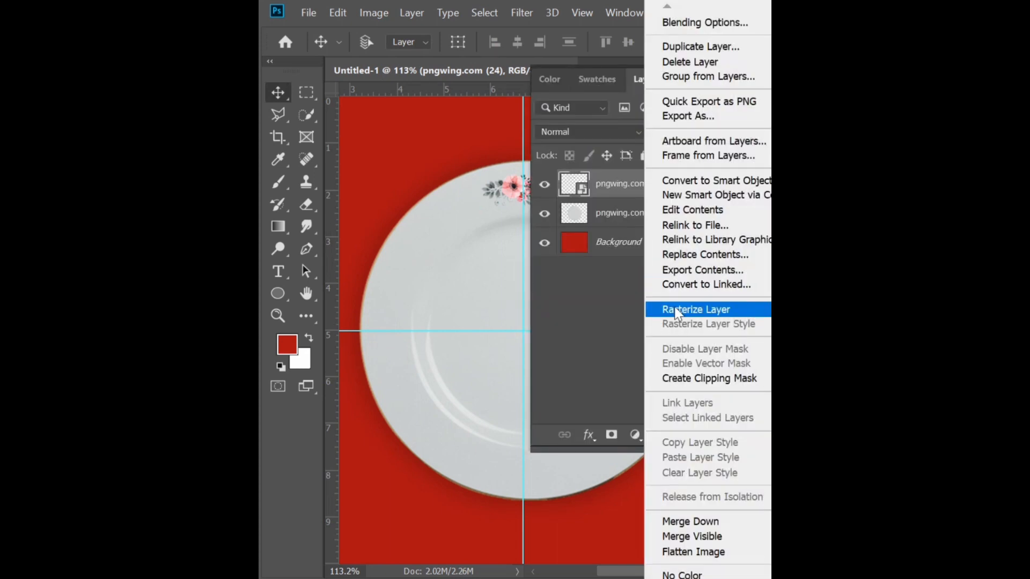
left_click(677, 310)
left_click(593, 197)
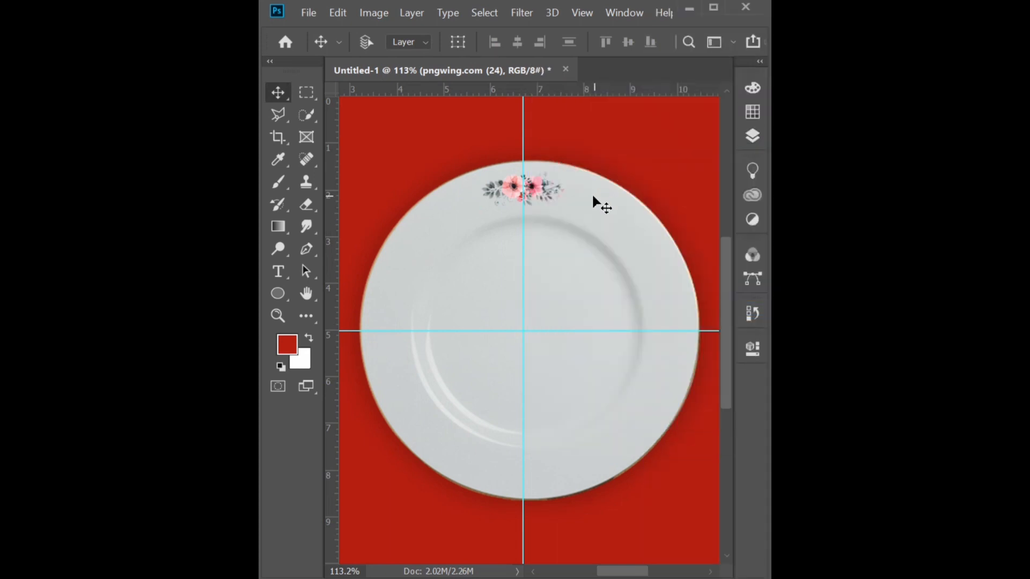
Free-transform the flower motif with its reference point at the guides' intersection and rotate it 30°
key("ctrl+t")
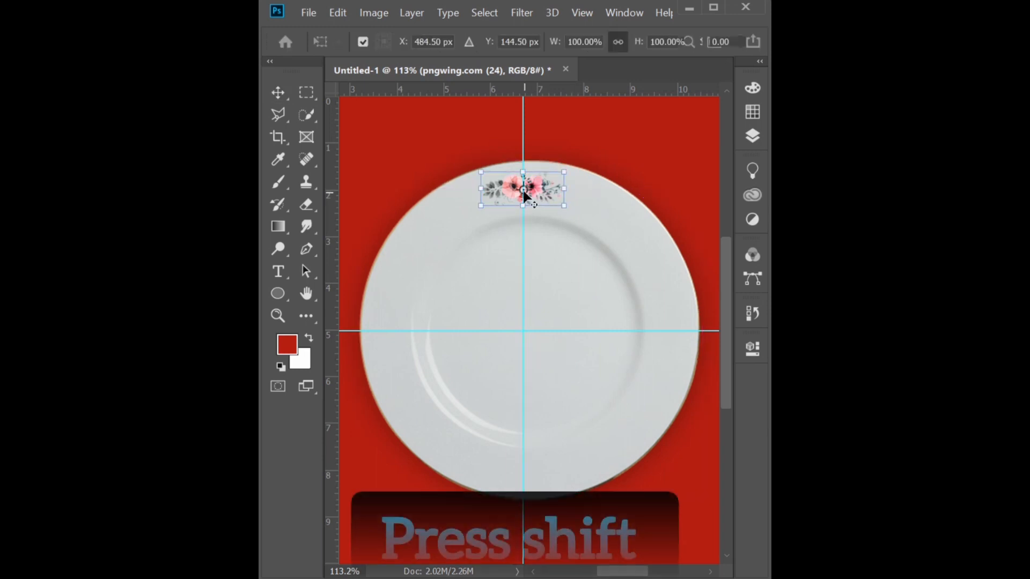
left_click_drag(523, 195, 524, 329)
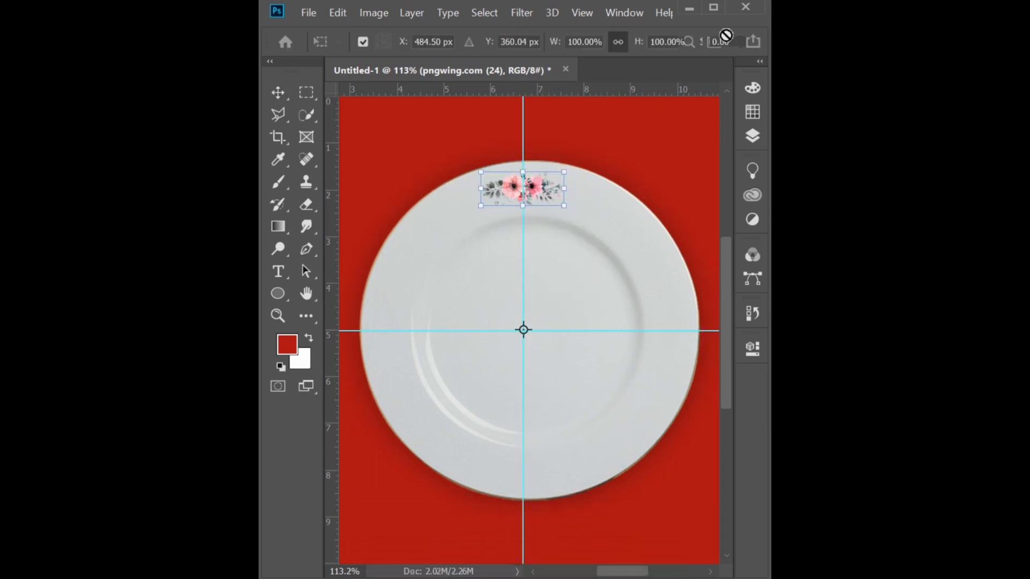
type("30")
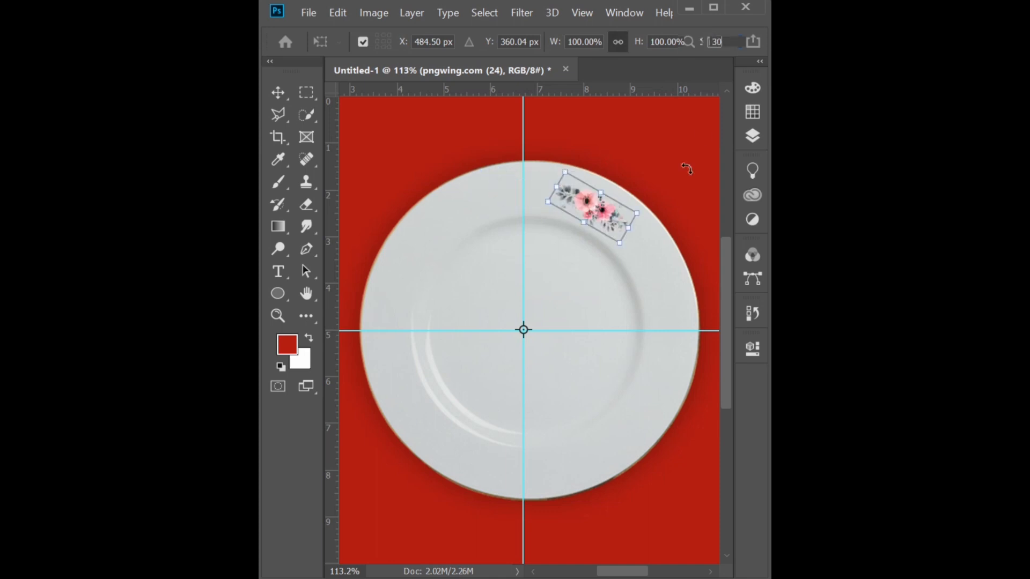
key("Return")
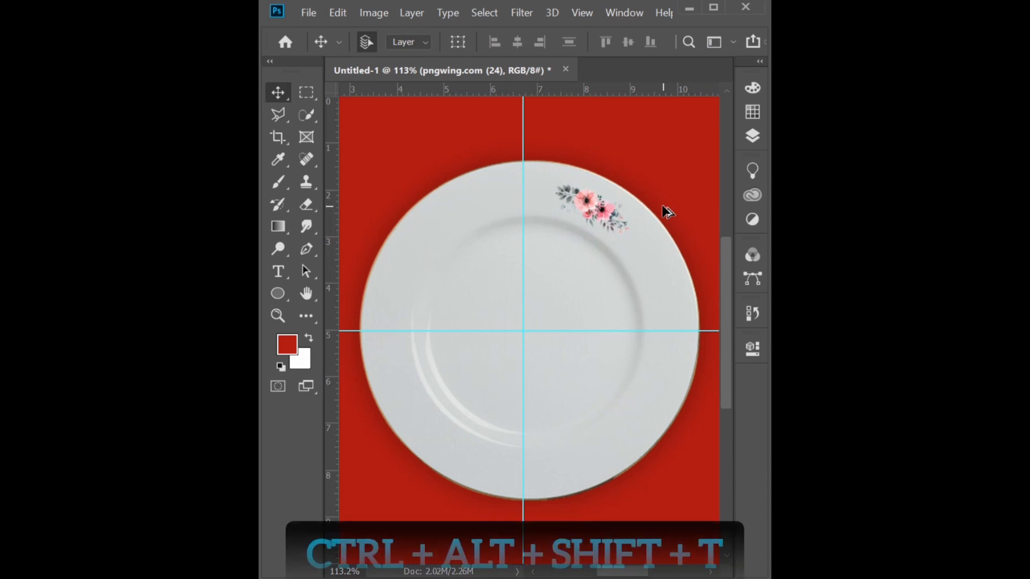
Repeat the 30° rotation on duplicates of the flower motif until eleven copies complete the ring around the plate
key("ctrl+alt+shift+t")
key("ctrl+alt+shift+t")
key("ctrl+alt+shift+t")
key("ctrl+alt+shift+t")
key("ctrl+alt+shift+t")
key("ctrl+alt+shift+t")
key("ctrl+alt+shift+t")
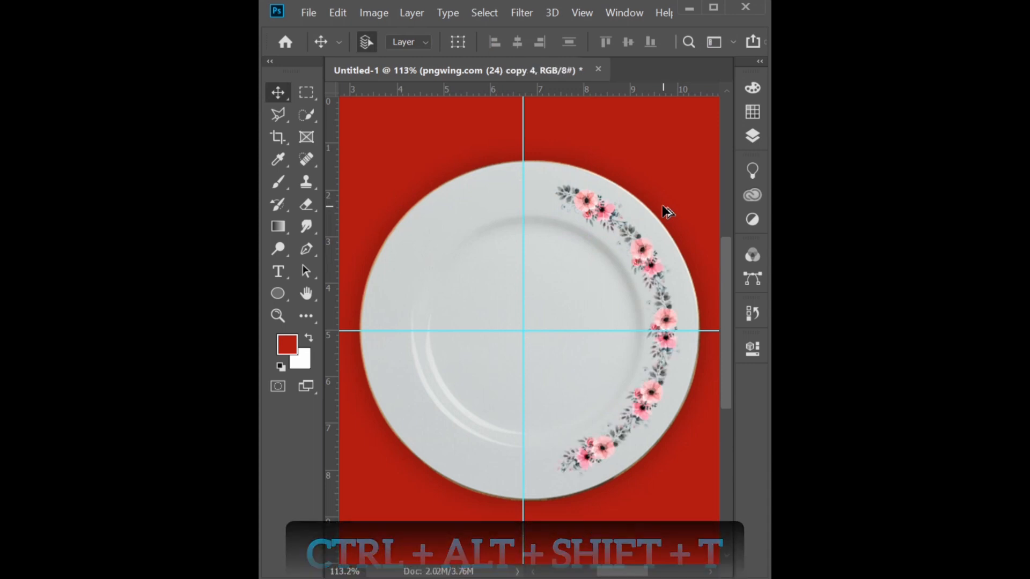
key("ctrl+alt+shift+t")
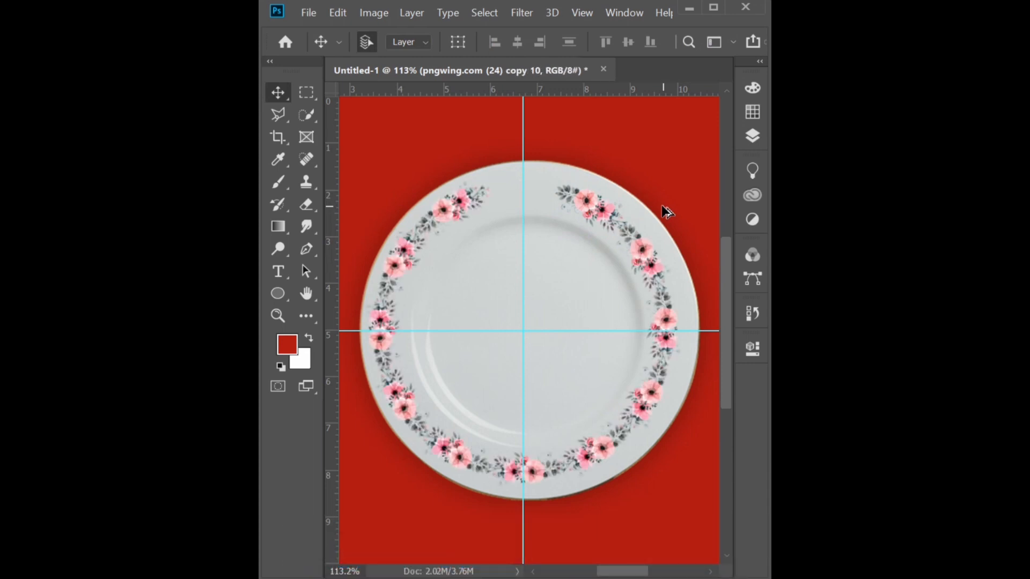
key("ctrl+alt+shift+t")
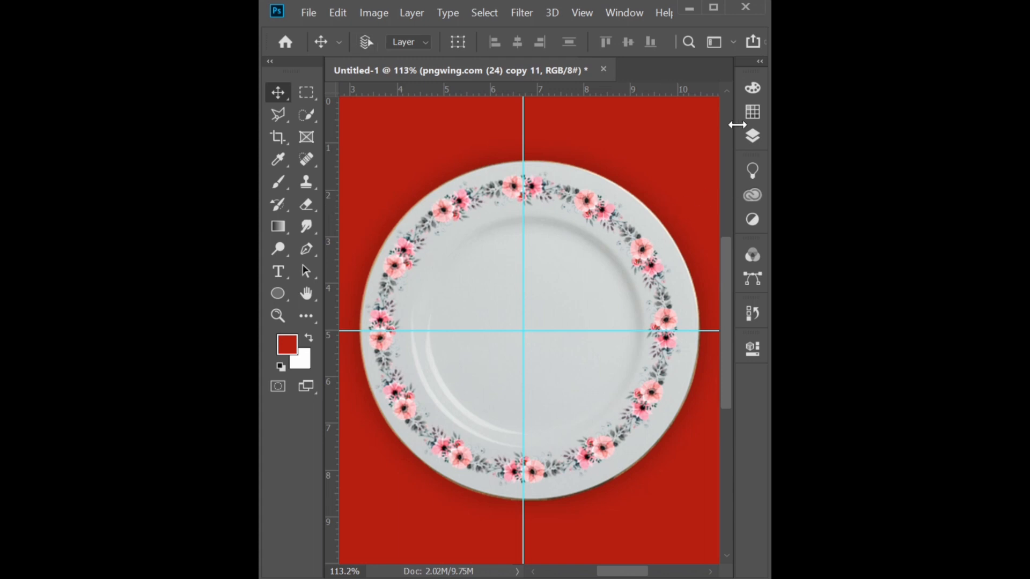
Select all flower layers from copy 11 down to pngwing.com (24) and group them
left_click(753, 136)
scroll(685, 280, "down", 2)
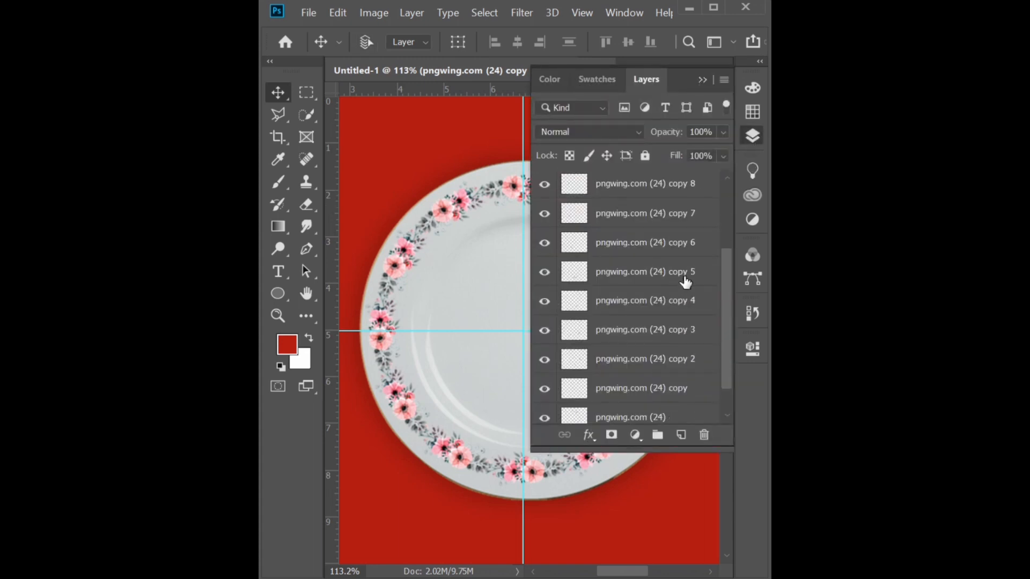
scroll(685, 282, "down", 1)
left_click(630, 388, "shift")
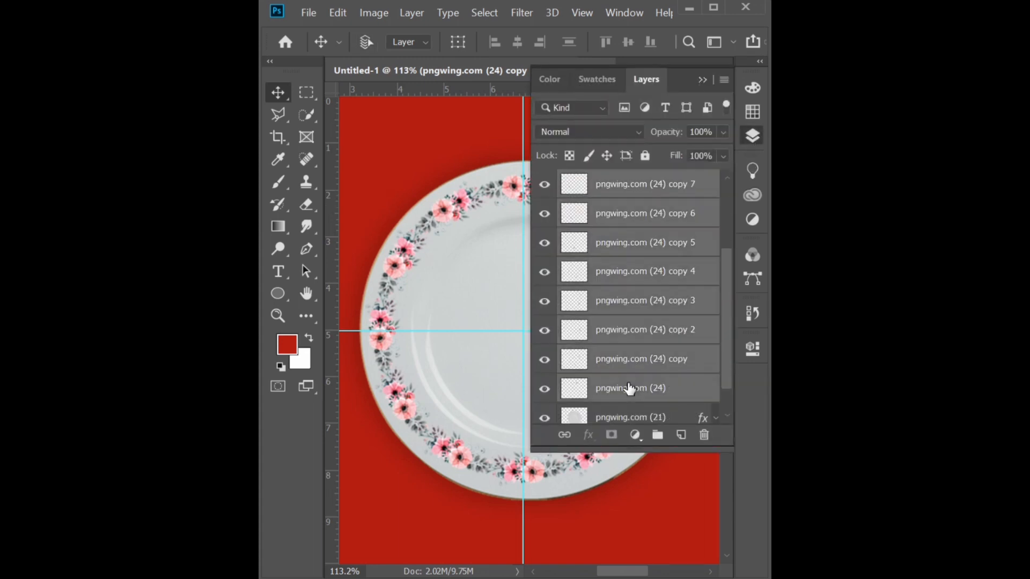
key("ctrl+g")
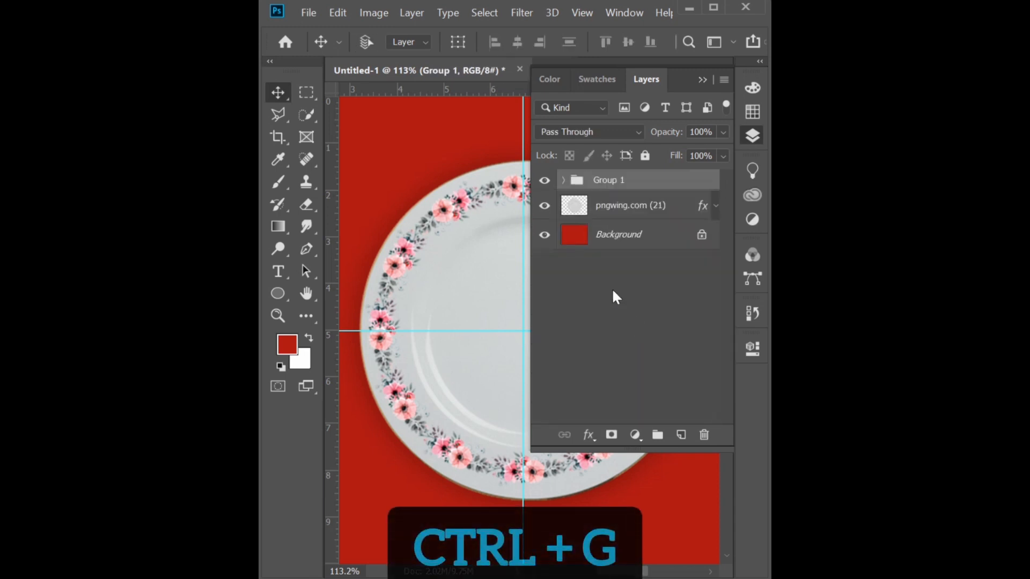
left_click(702, 79)
Free-transform the flower ring group and shift it slightly to the right to centre it on the plate
key("ctrl+t")
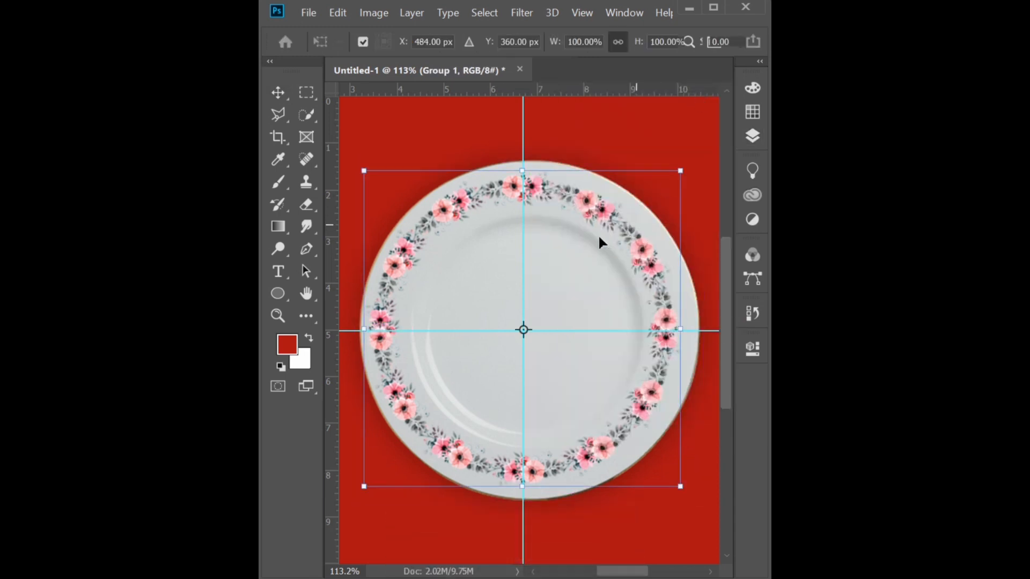
left_click_drag(620, 239, 629, 242)
key("Return")
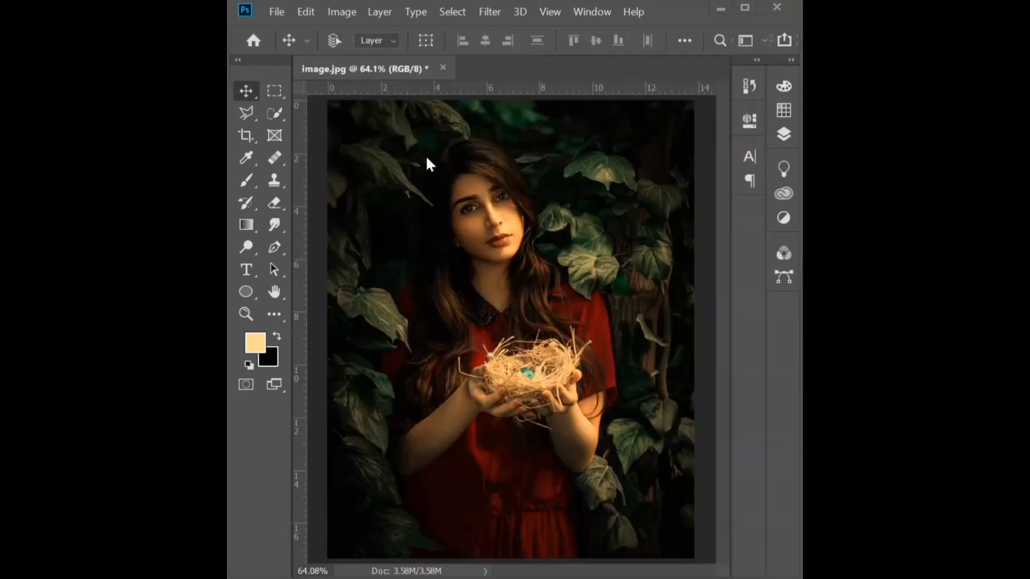
Apply Match Color with Neutralize enabled to image.jpg, keeping luminance and color intensity at 100 and fade at 0
left_click(338, 12)
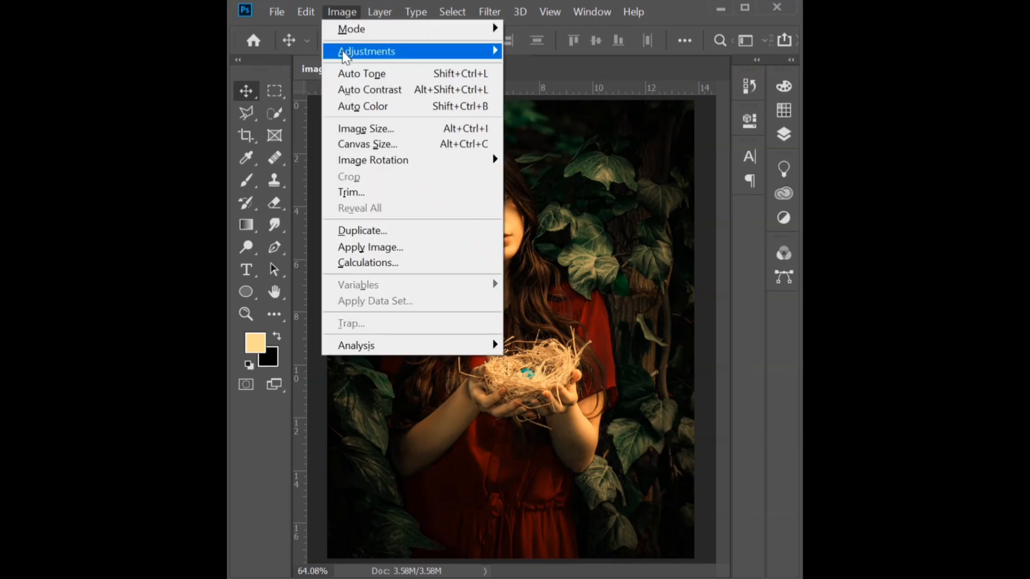
mouse_move(343, 51)
left_click(535, 382)
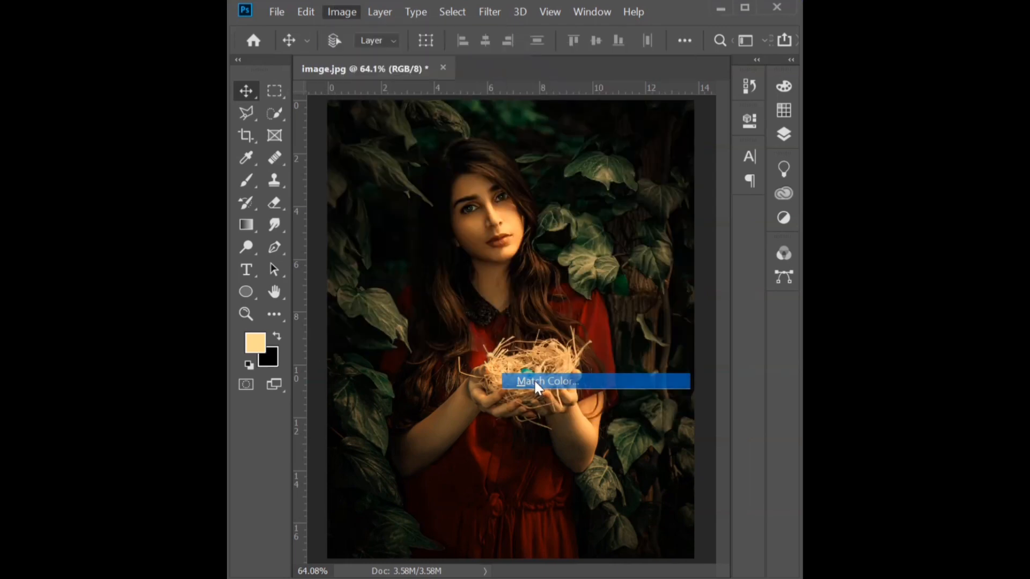
left_click_drag(681, 39, 441, 36)
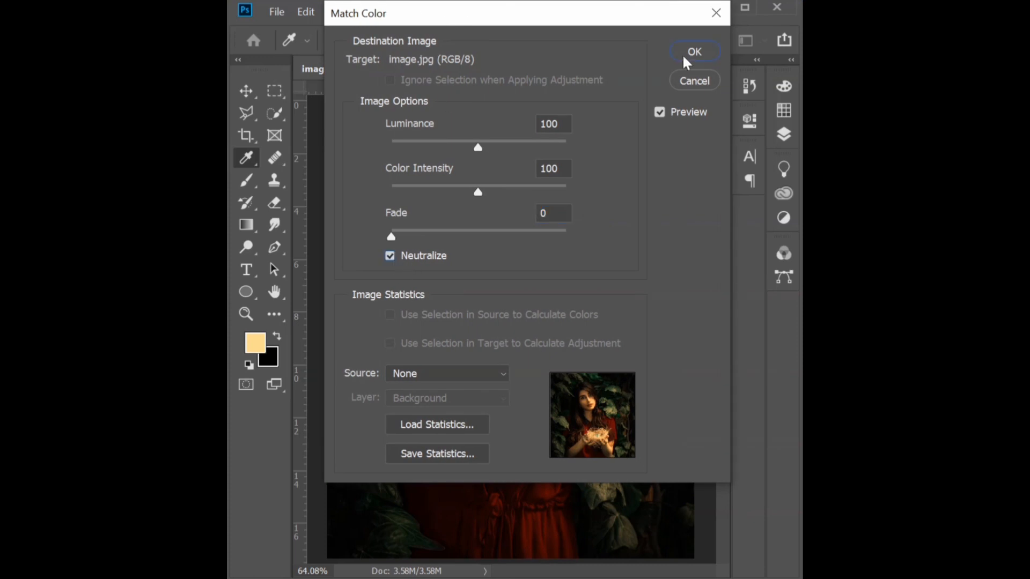
left_click(684, 56)
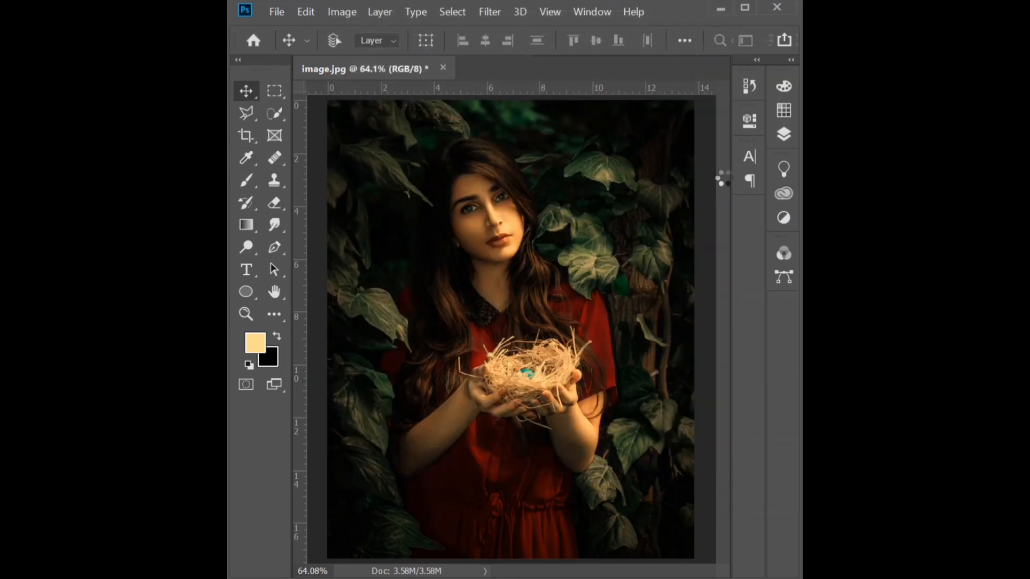
Add a Curves adjustment layer above the Background and apply the Auto correction to its RGB curve
left_click(779, 142)
left_click(665, 257)
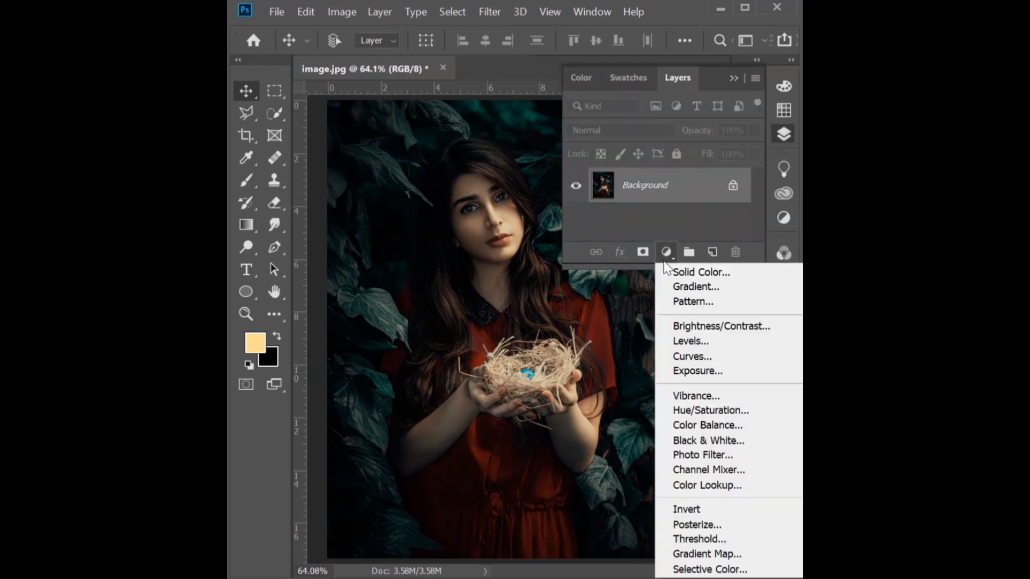
left_click(692, 358)
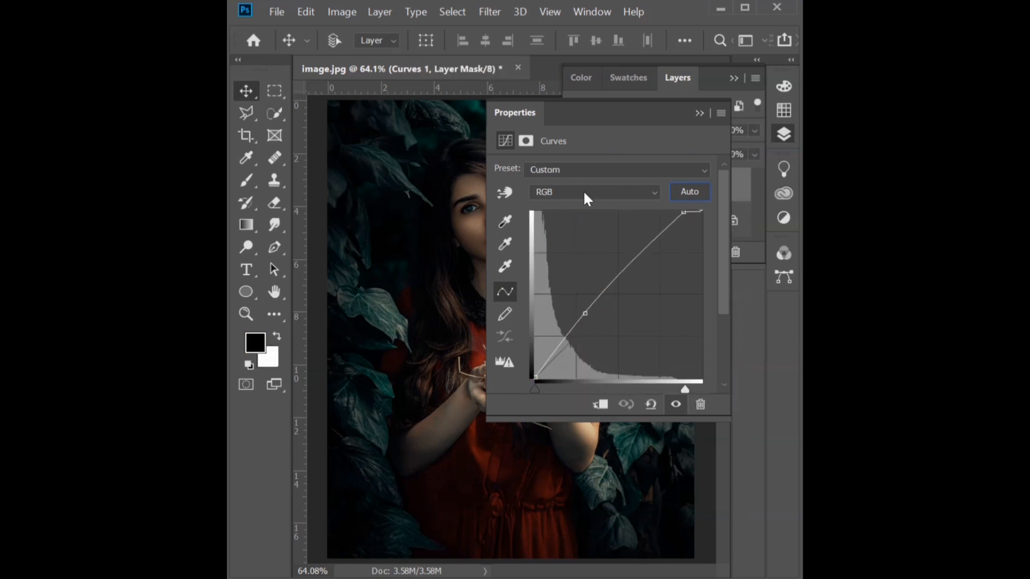
Move the black and white points of the Red channel's curve slightly inward
left_click(565, 193)
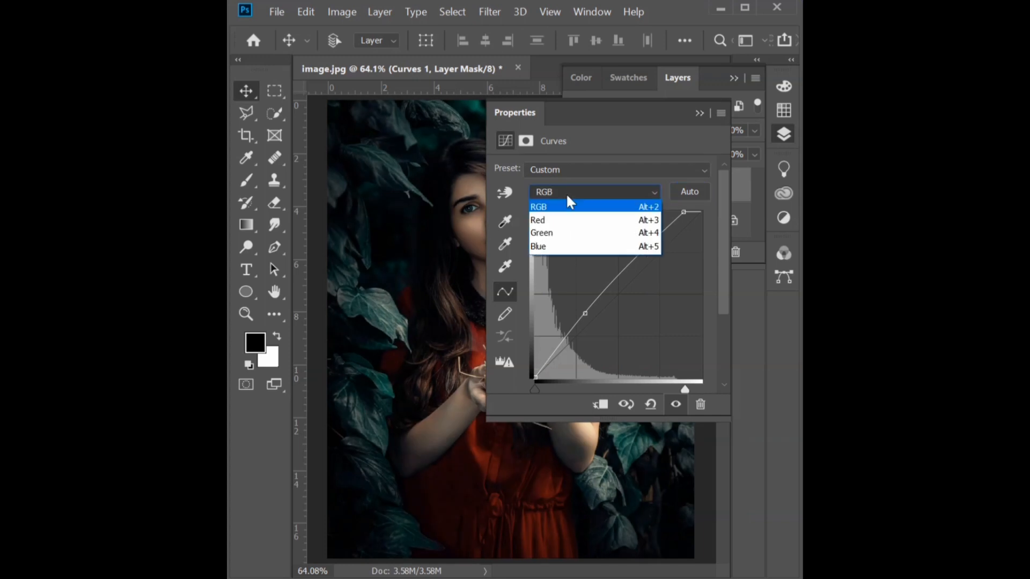
left_click(564, 221)
left_click_drag(534, 387, 543, 389)
left_click_drag(697, 388, 693, 387)
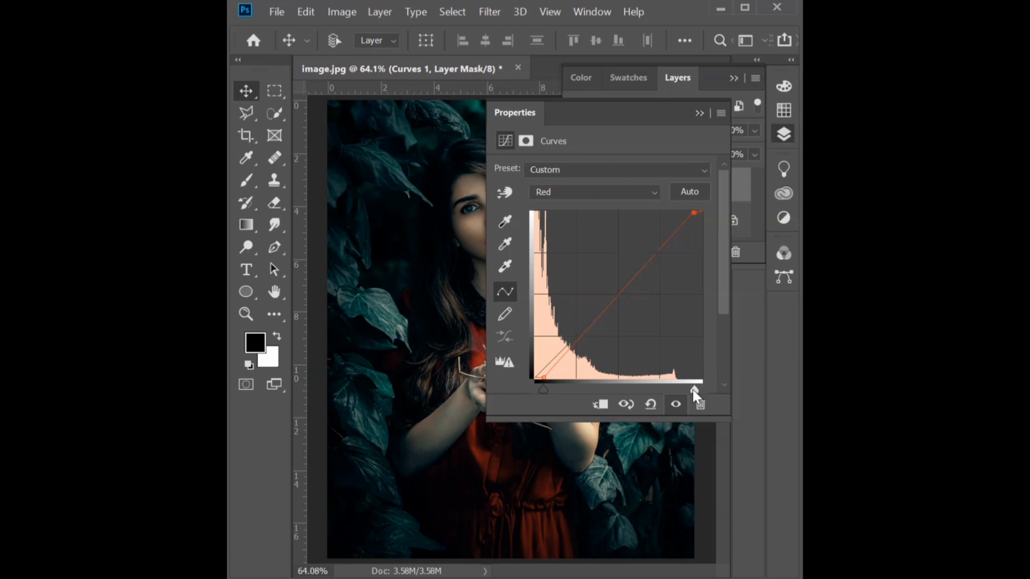
Move the black and white points of the Blue channel's curve slightly inward
left_click(580, 192)
left_click(567, 246)
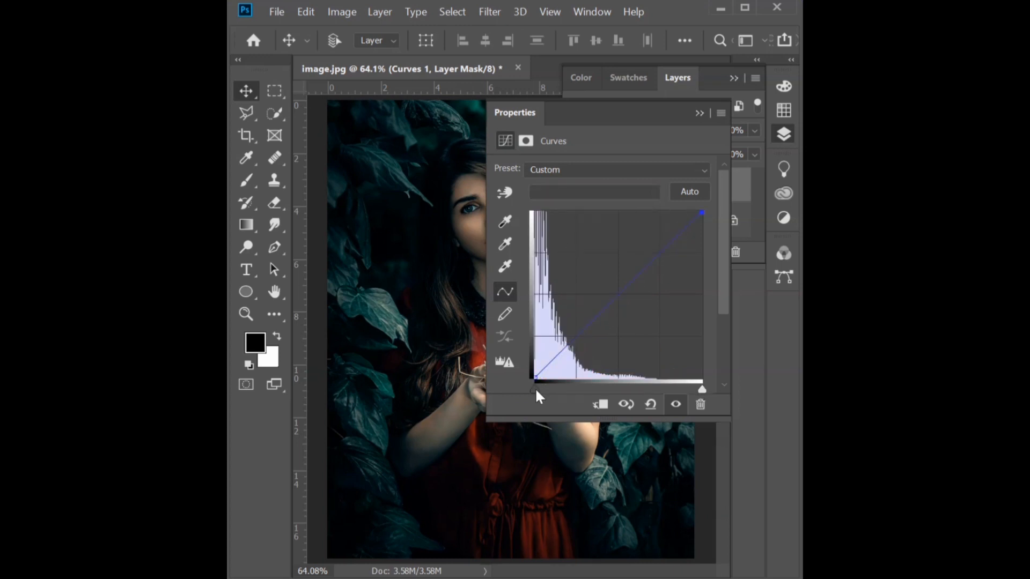
left_click_drag(544, 391, 541, 391)
left_click_drag(700, 390, 692, 390)
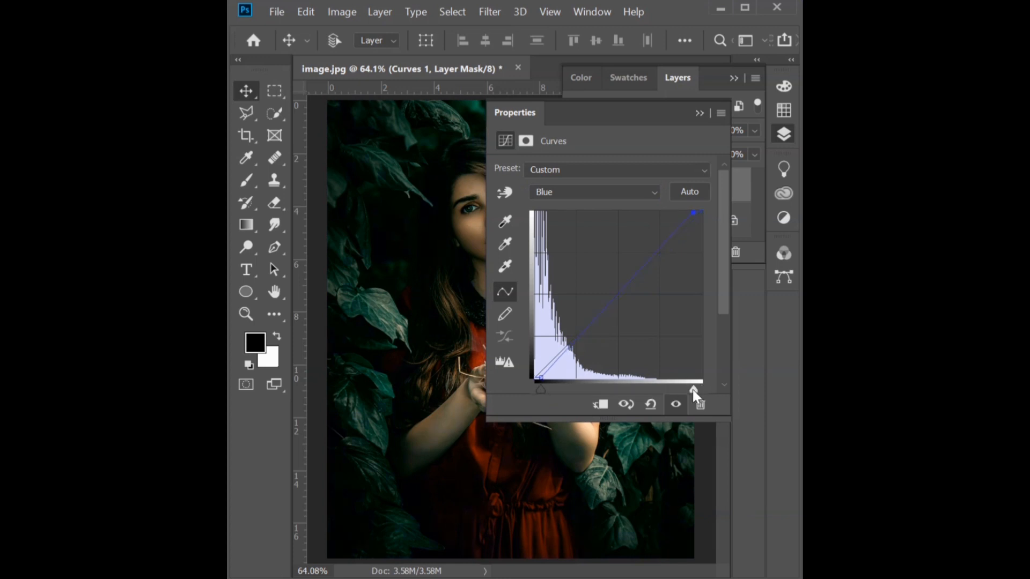
Move the black and white points of the Green channel's curve slightly inward
left_click(593, 196)
left_click(581, 234)
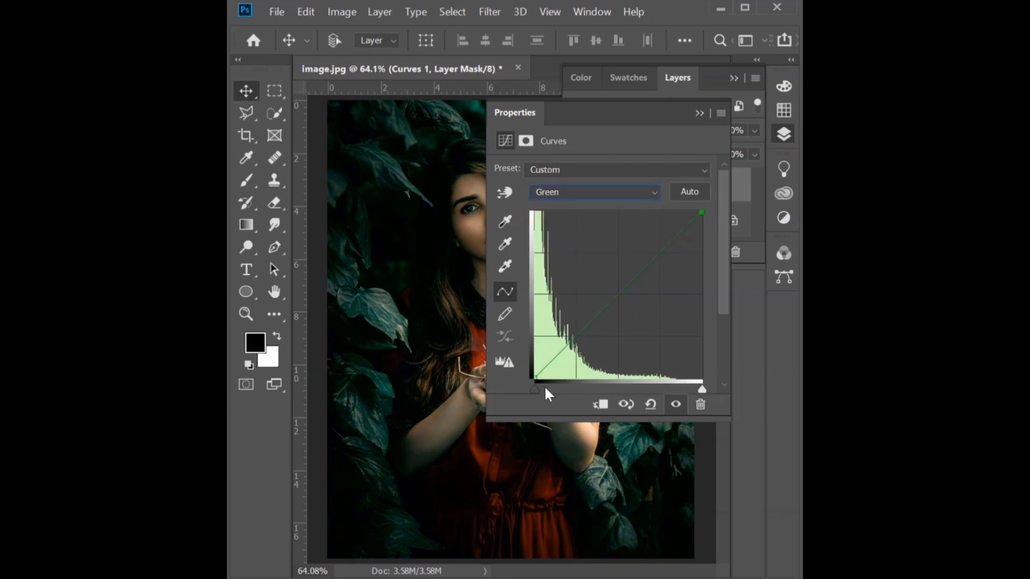
left_click_drag(535, 389, 544, 390)
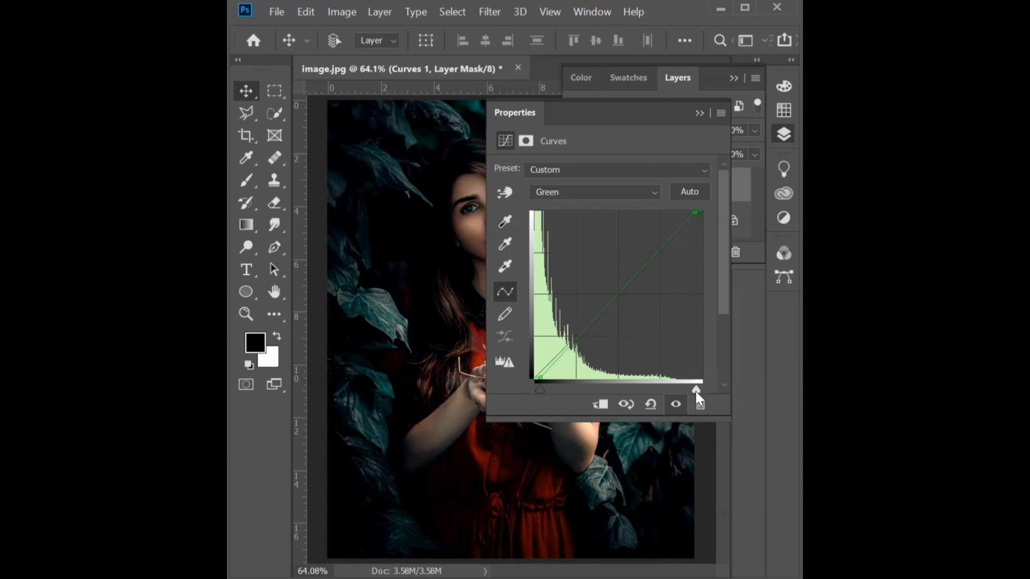
Collapse the Curves properties and the layer list to view the whole corrected portrait
left_click(698, 112)
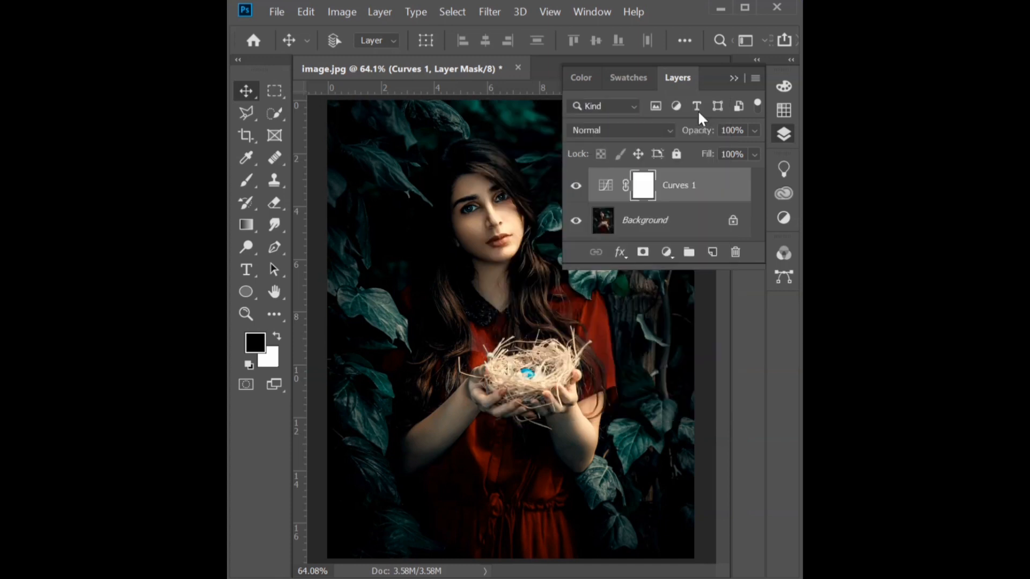
left_click(735, 78)
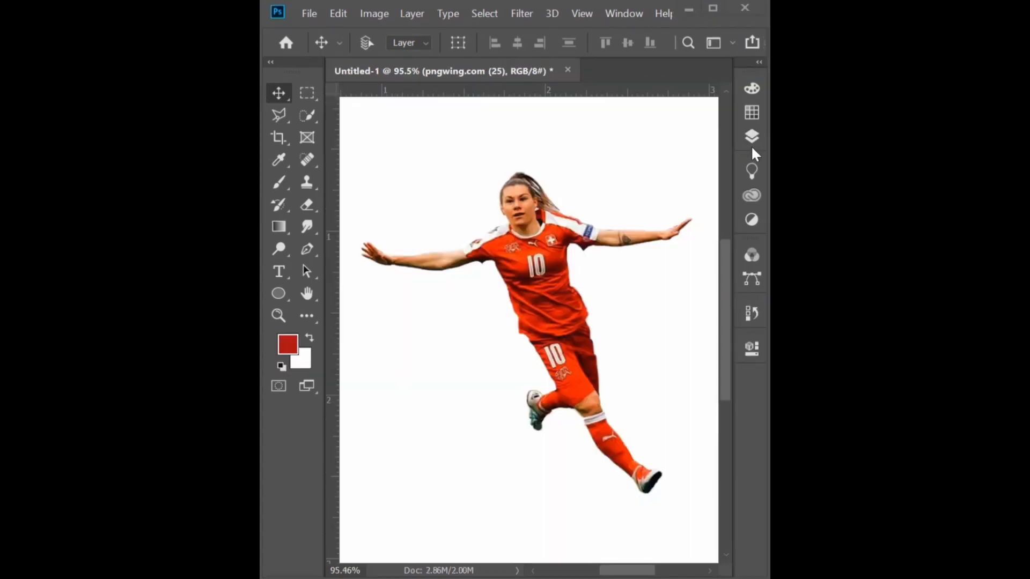
Load the pixels of the soccer player layer pngwing.com (25) as a selection
left_click(752, 137)
right_click(570, 189)
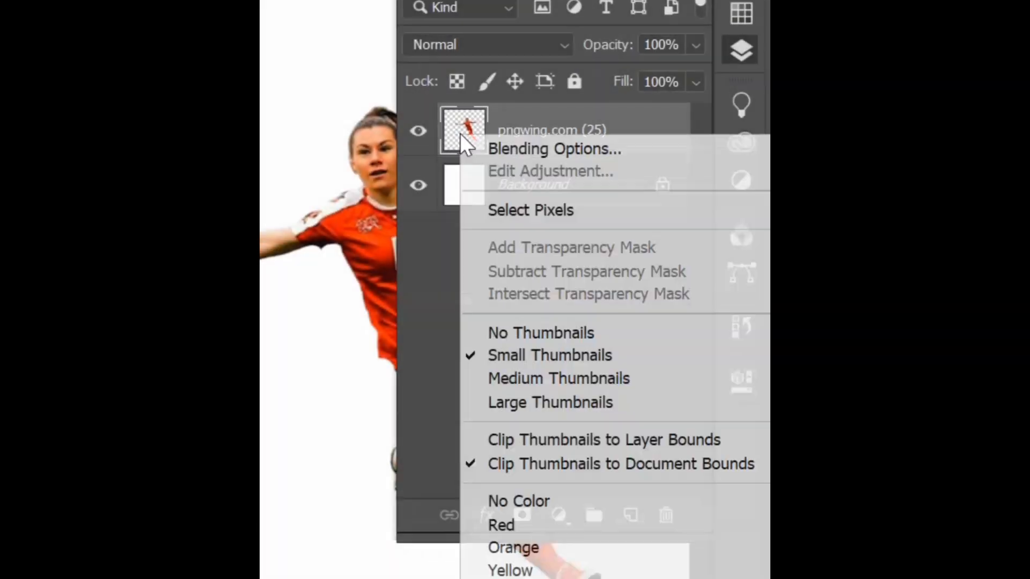
left_click(508, 203)
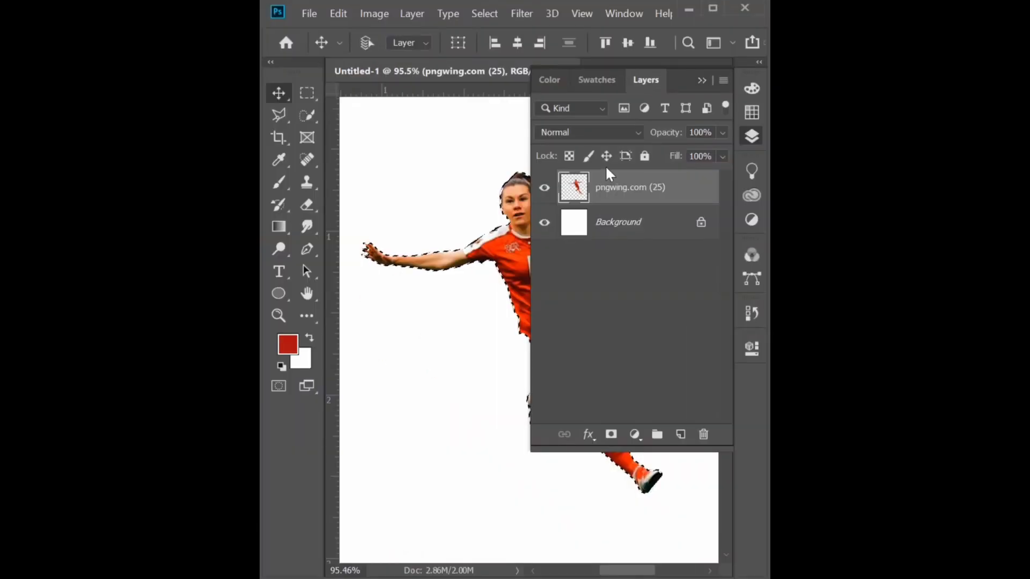
left_click(700, 77)
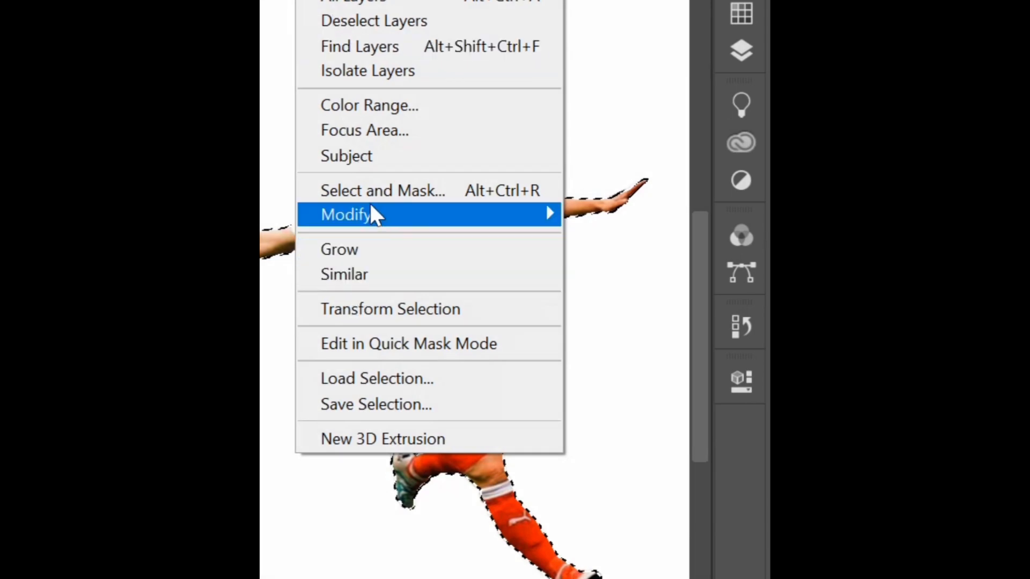
Expand the selection around the soccer player by 8 pixels
mouse_move(558, 214)
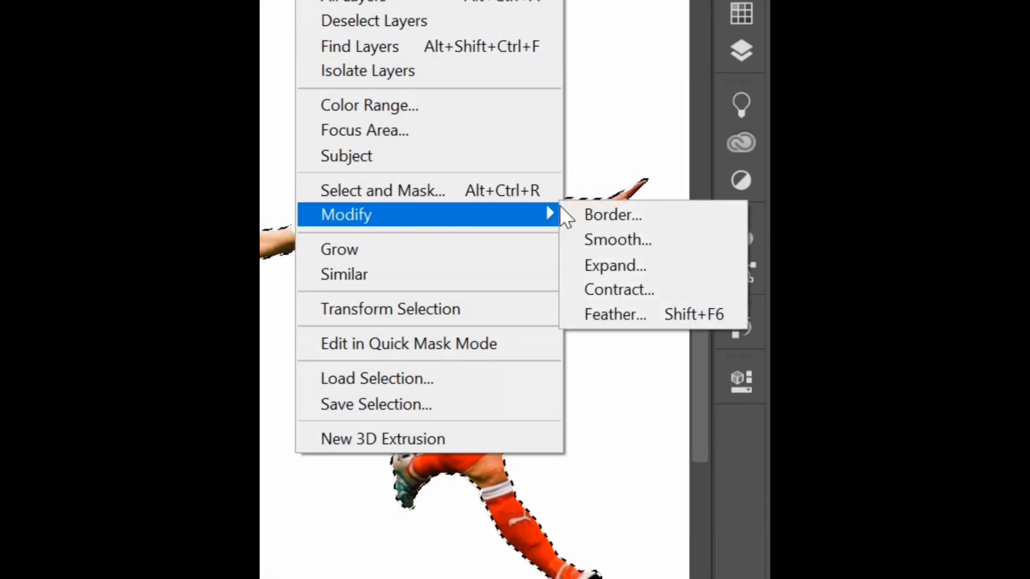
left_click(601, 274)
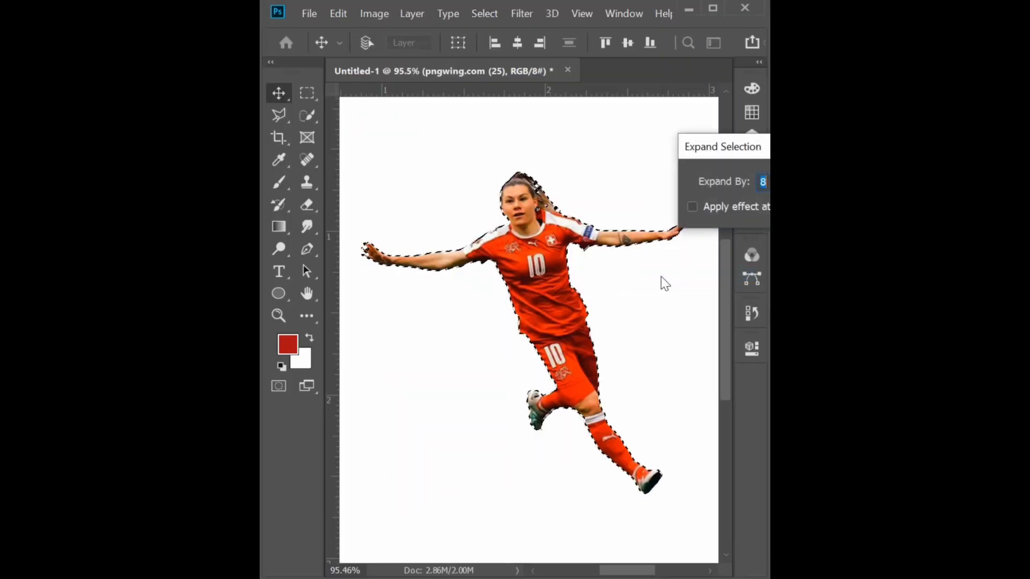
left_click_drag(697, 147, 469, 192)
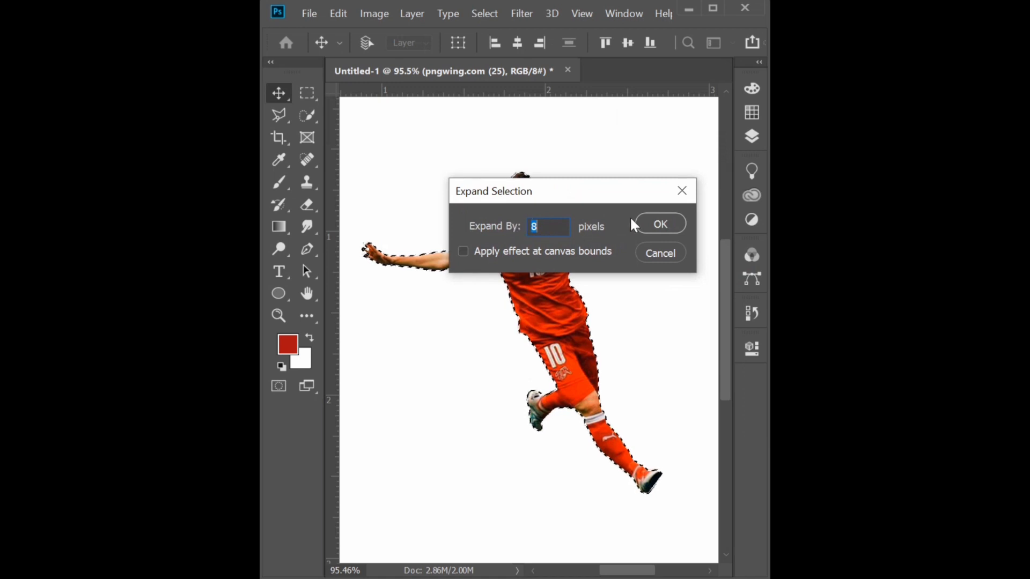
left_click(652, 219)
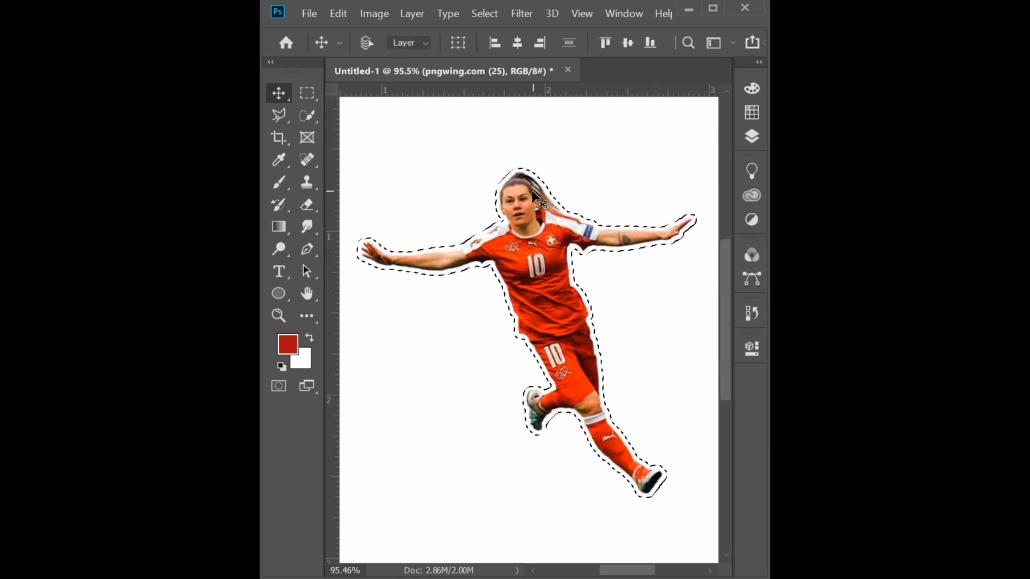
Convert the expanded selection into a work path with a tolerance of 2.0 pixels
left_click(309, 94)
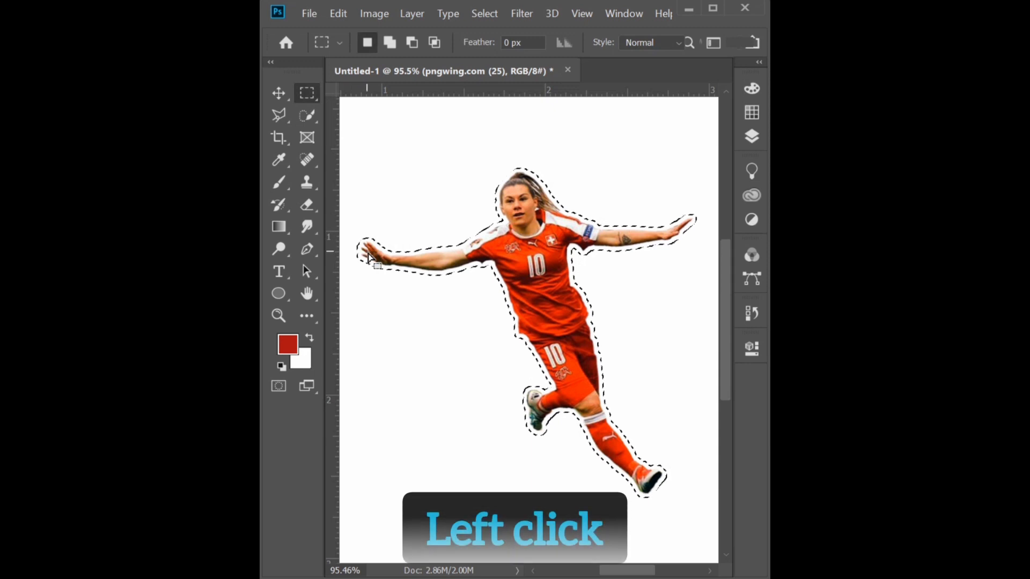
right_click(398, 256)
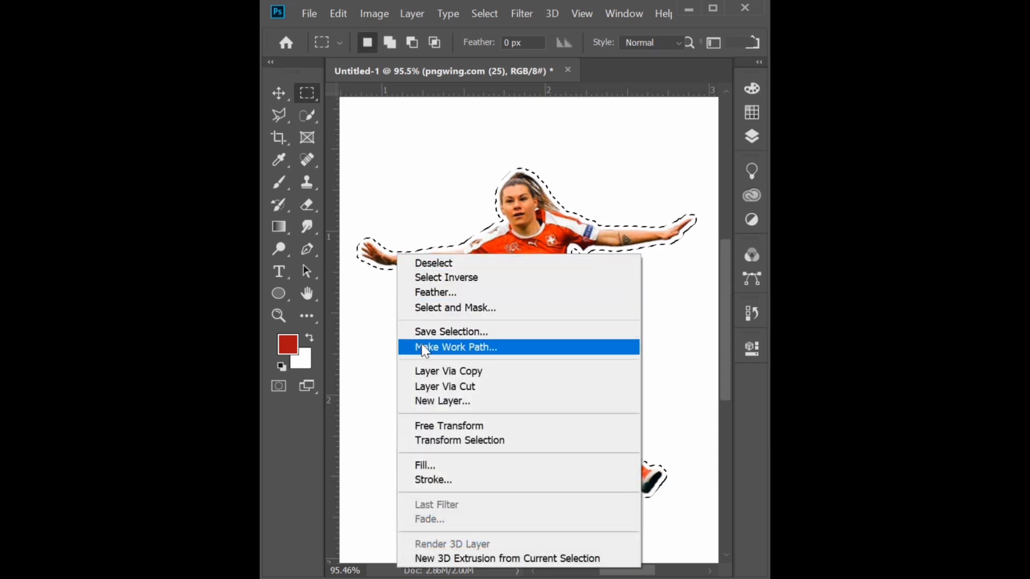
left_click(408, 347)
left_click(693, 179)
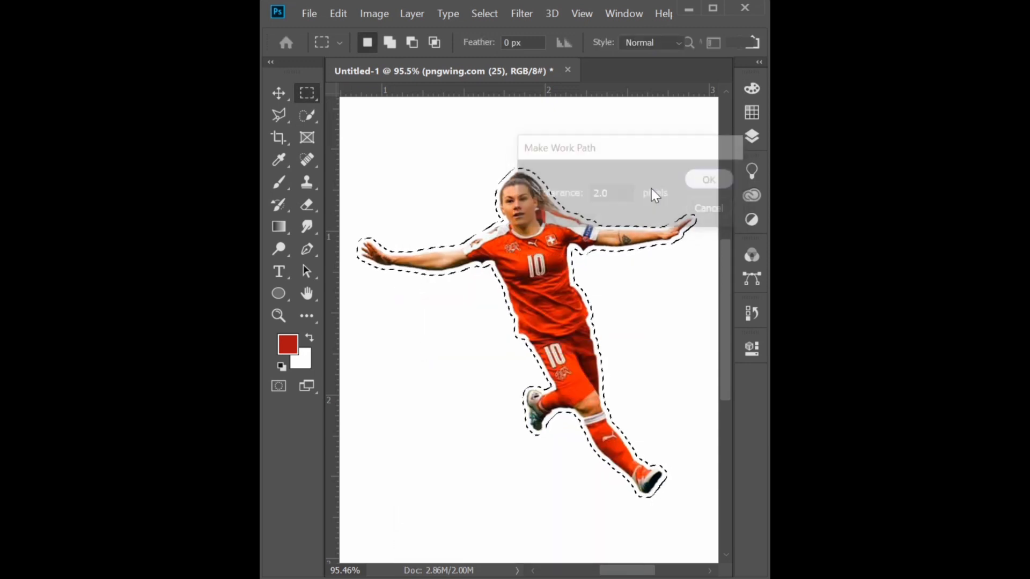
Add Lorem ipsum text in Teko Bold 7 pt along the work path around the player, starting above the outstretched arm beside the face
left_click(279, 272)
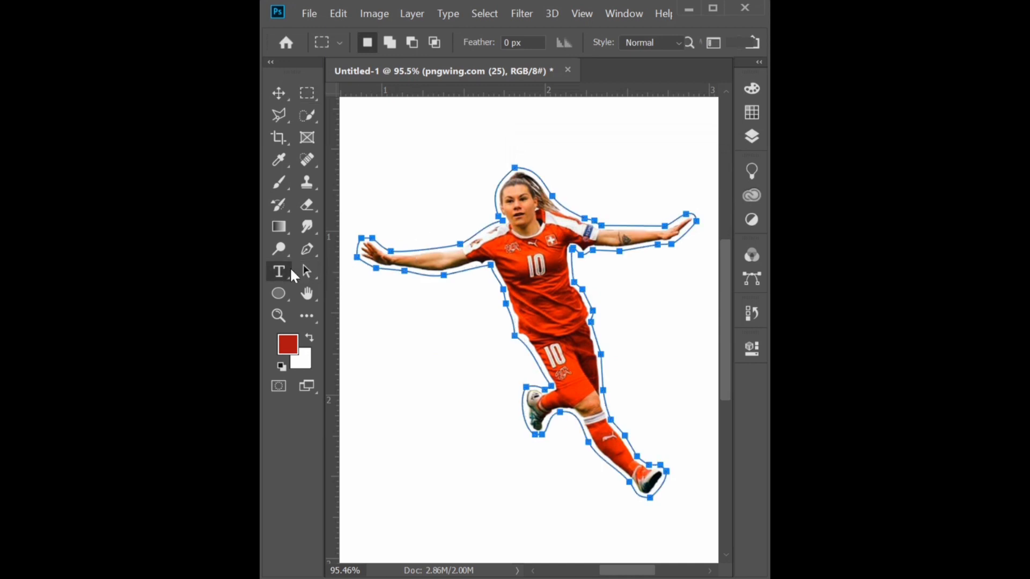
left_click(418, 245)
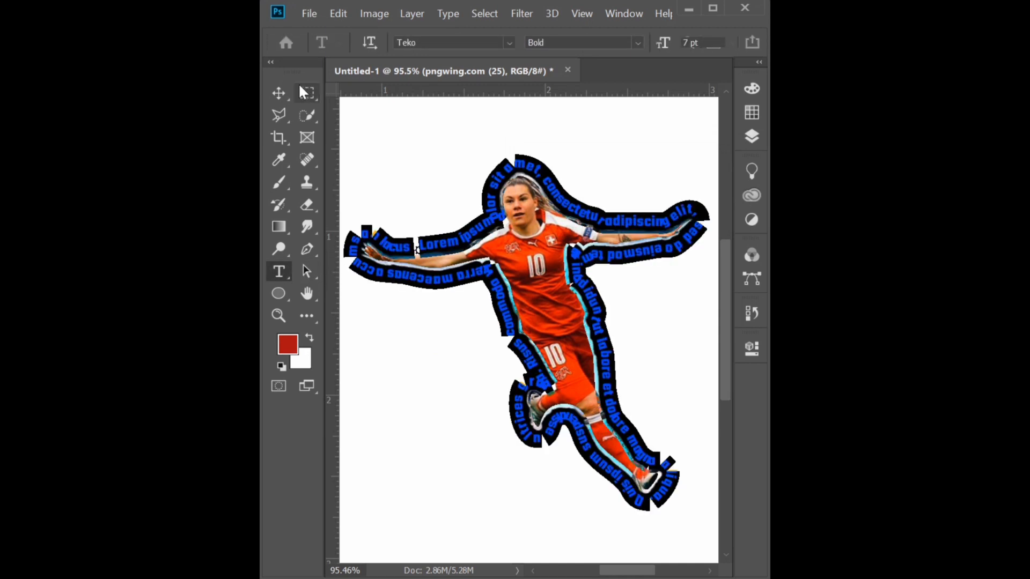
left_click(279, 92)
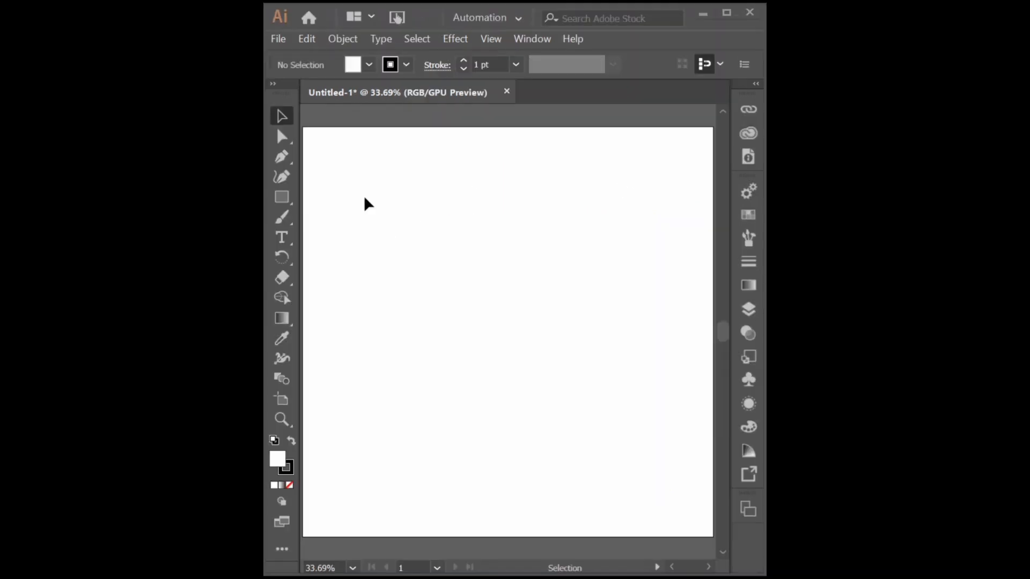
Switch to Illustrator and draw a large hexagon with the Polygon tool on the blank artboard
left_click(287, 201)
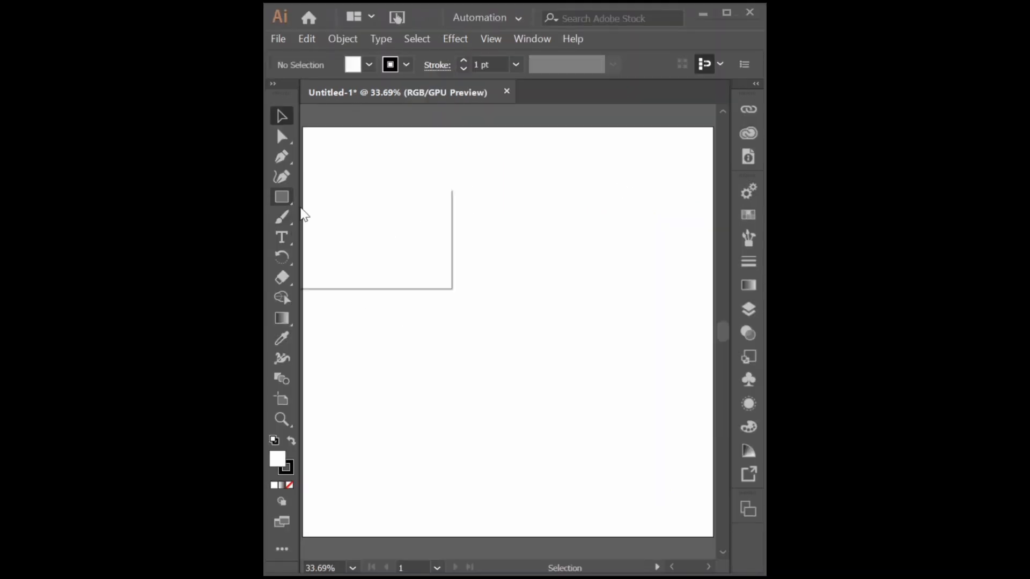
left_click(335, 240)
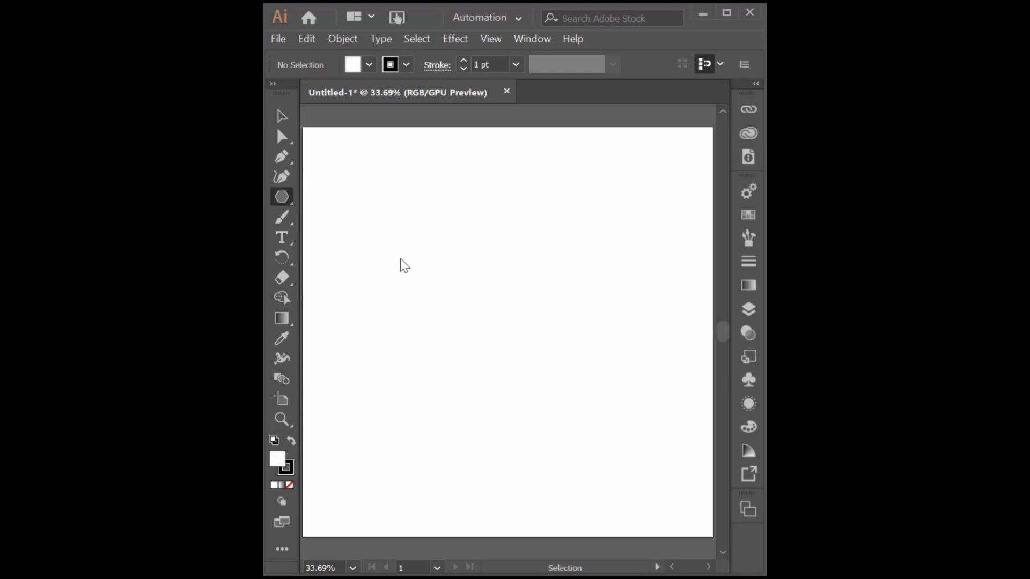
left_click_drag(403, 255, 495, 355)
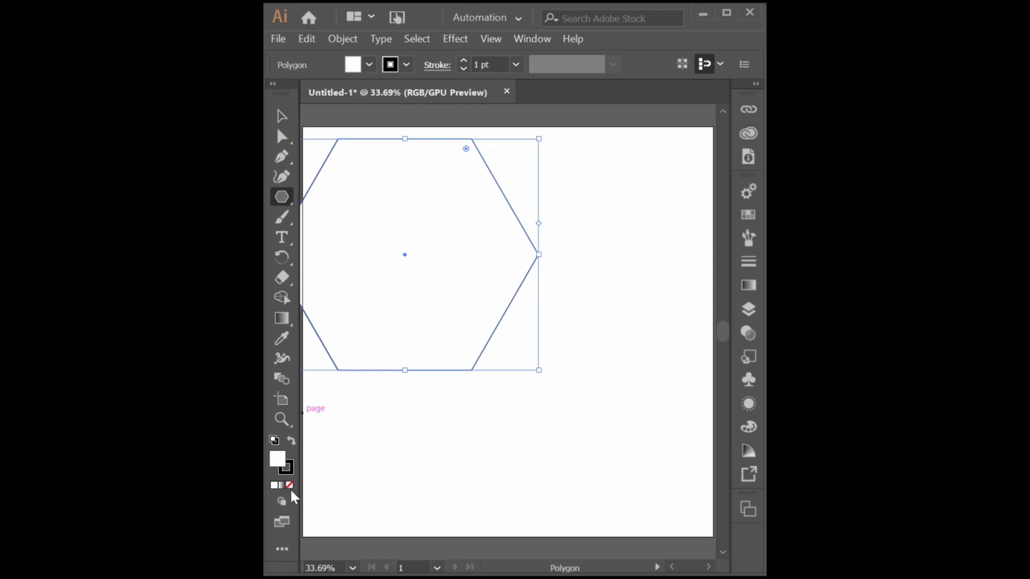
Remove the hexagon's fill and move the shape to the middle of the artboard
left_click(291, 485)
left_click(282, 115)
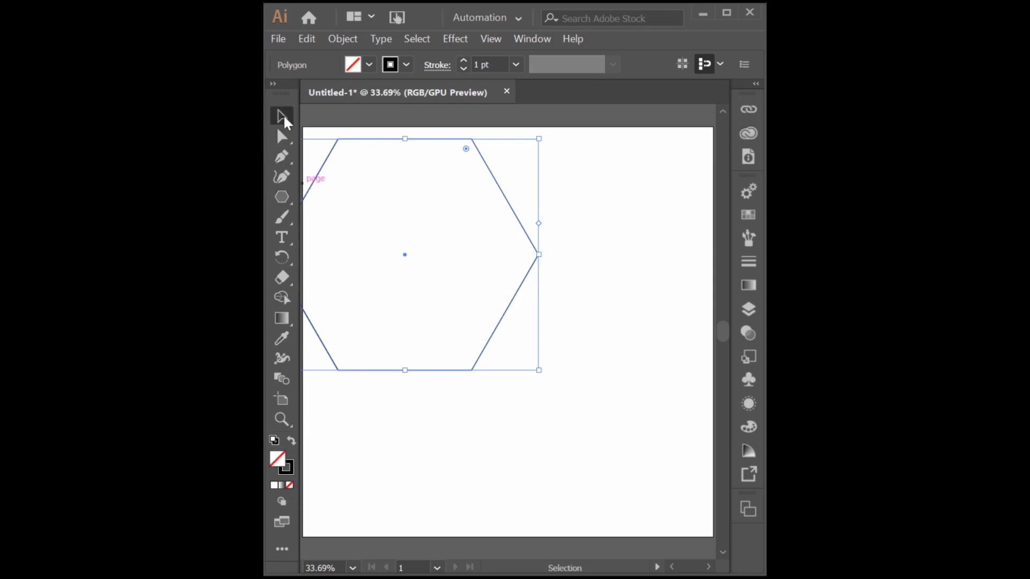
left_click_drag(384, 196, 487, 273)
Start a Distort & Transform Transform effect on the hexagon with 97% horizontal and vertical scale and a 3° rotation angle
left_click(455, 39)
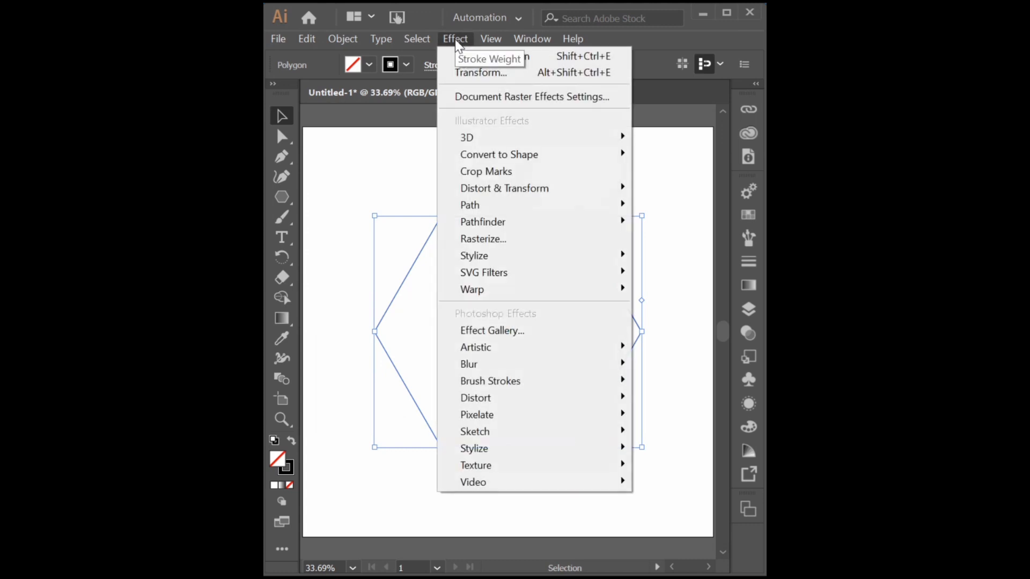
mouse_move(533, 189)
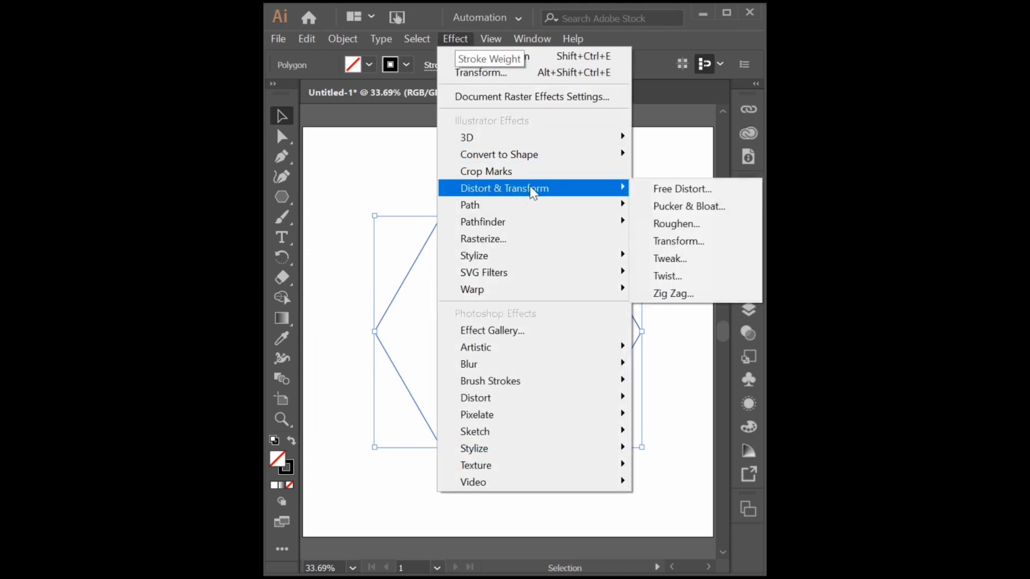
left_click(676, 245)
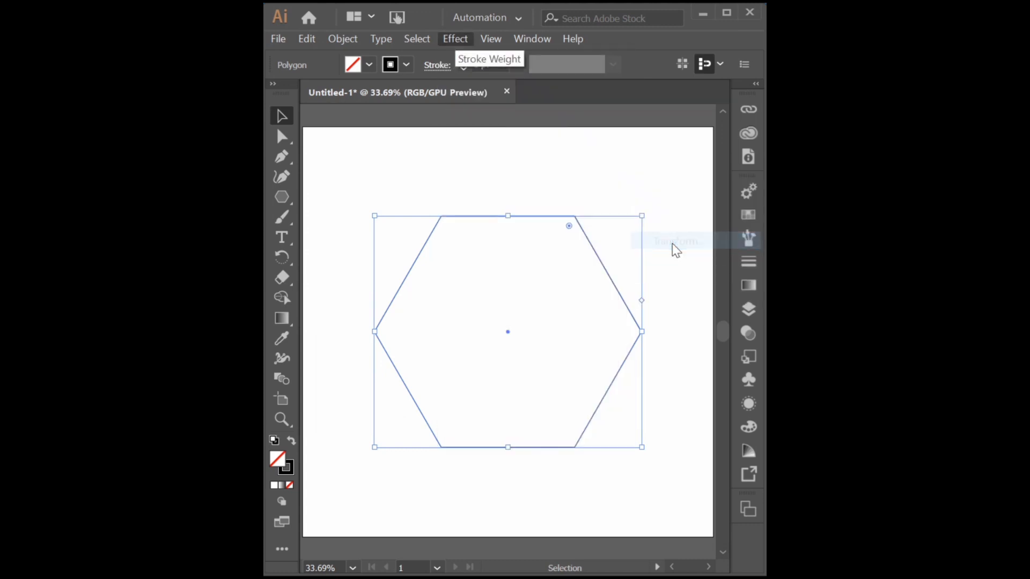
left_click_drag(717, 51, 496, 47)
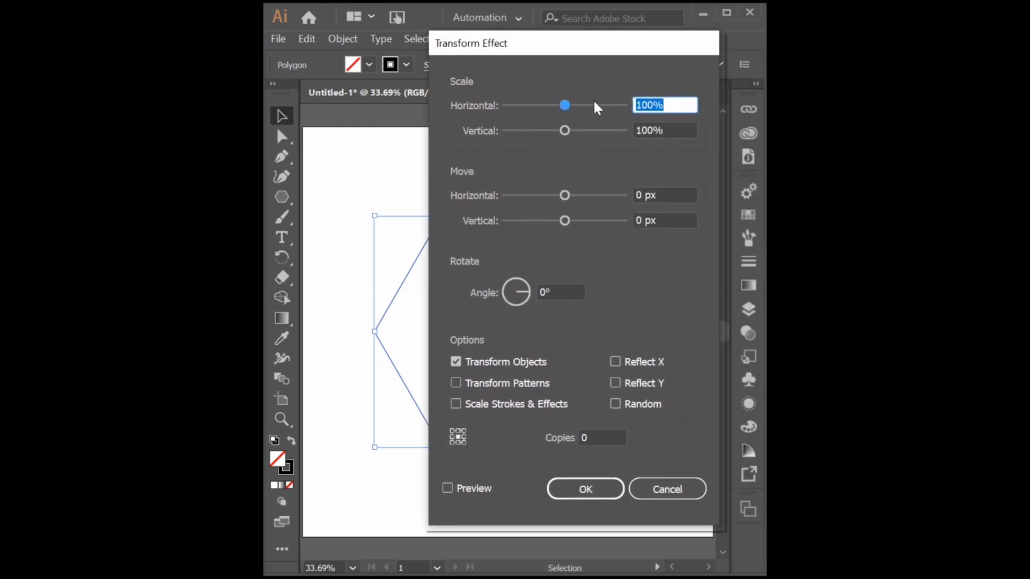
type("97")
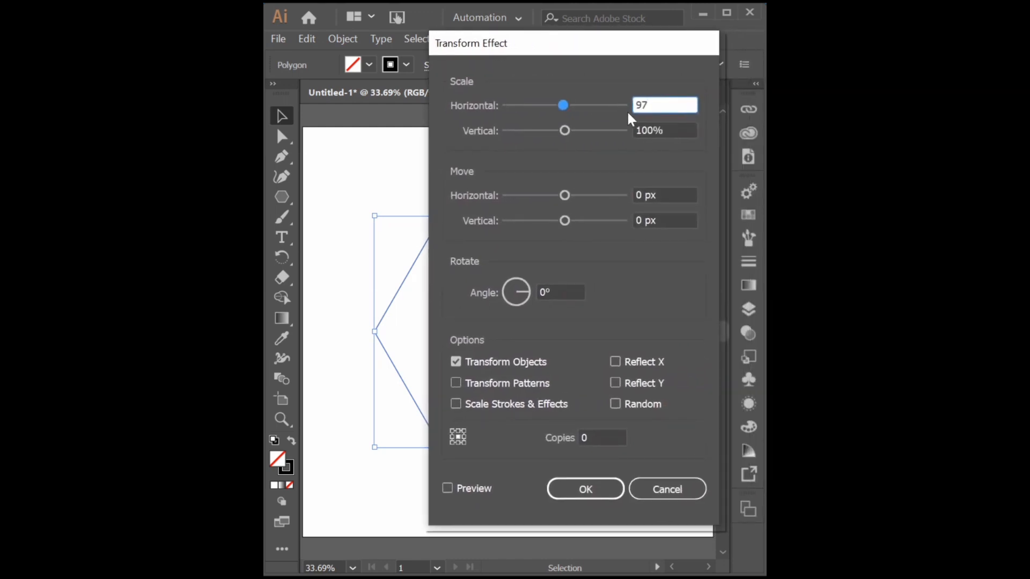
left_click(635, 132)
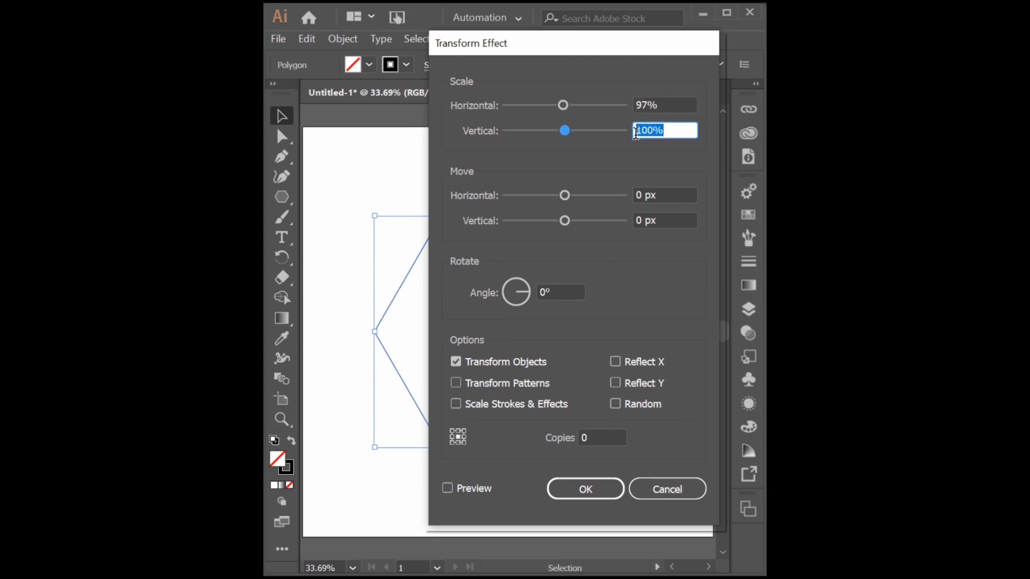
type("97")
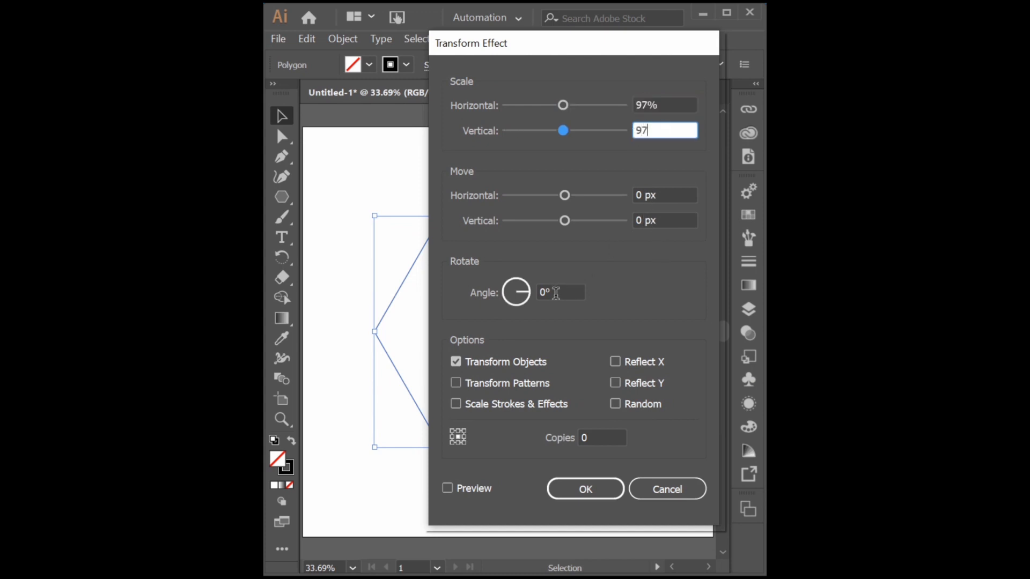
left_click(514, 302)
type("3")
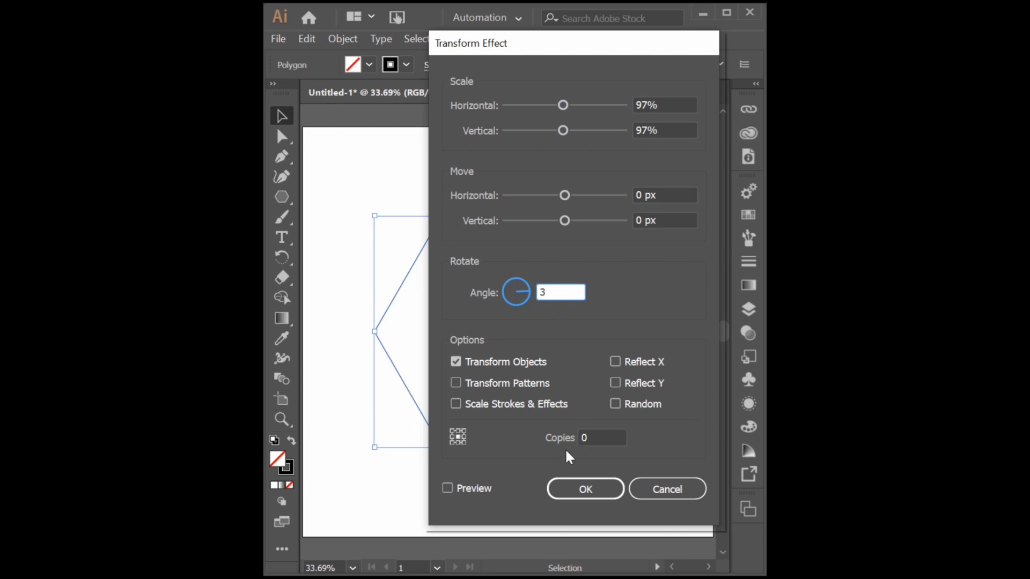
Preview the Transform effect, set it to 35 copies, apply it, and deselect the hexagon
left_click(471, 490)
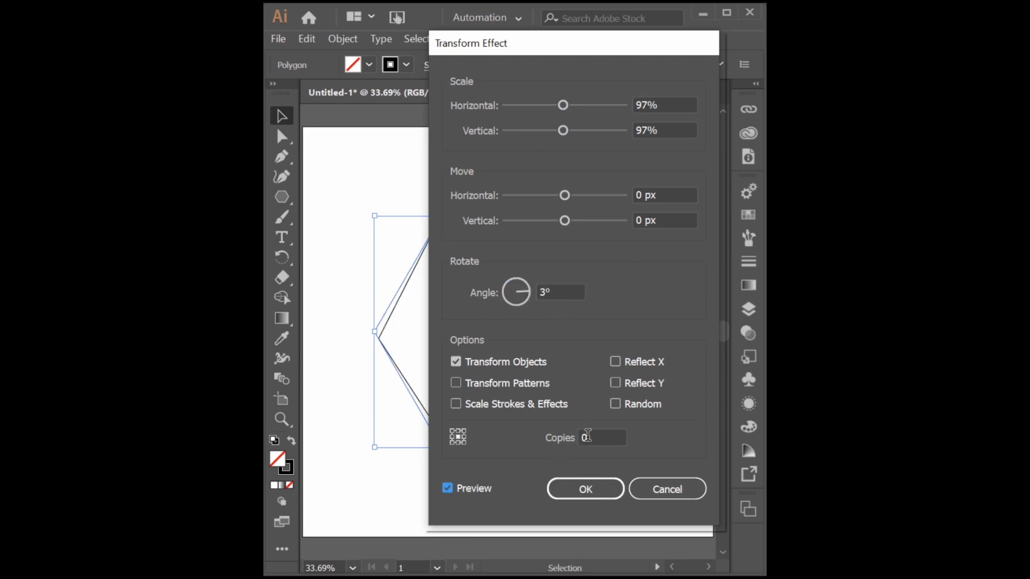
left_click_drag(592, 437, 577, 437)
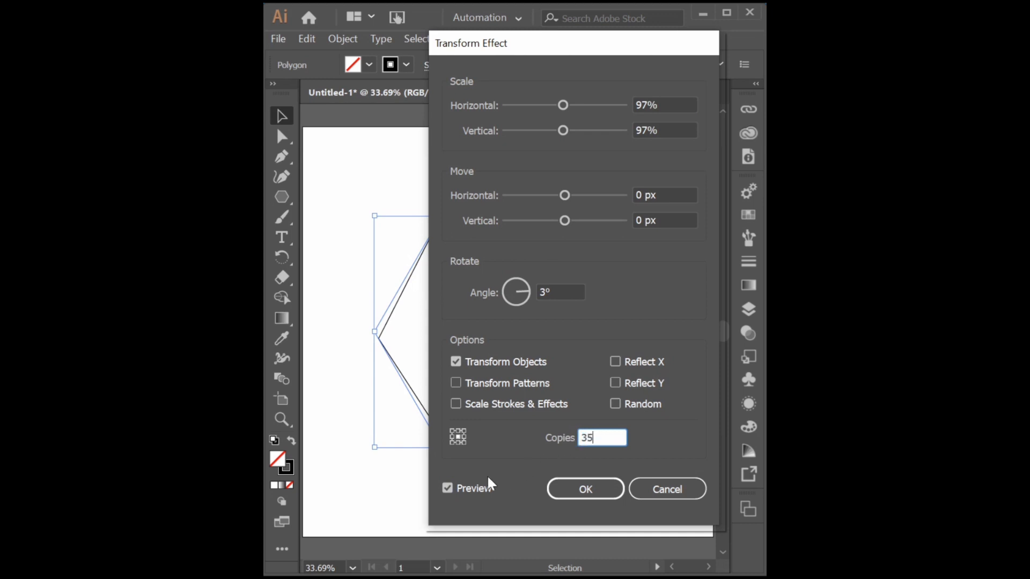
key("Tab")
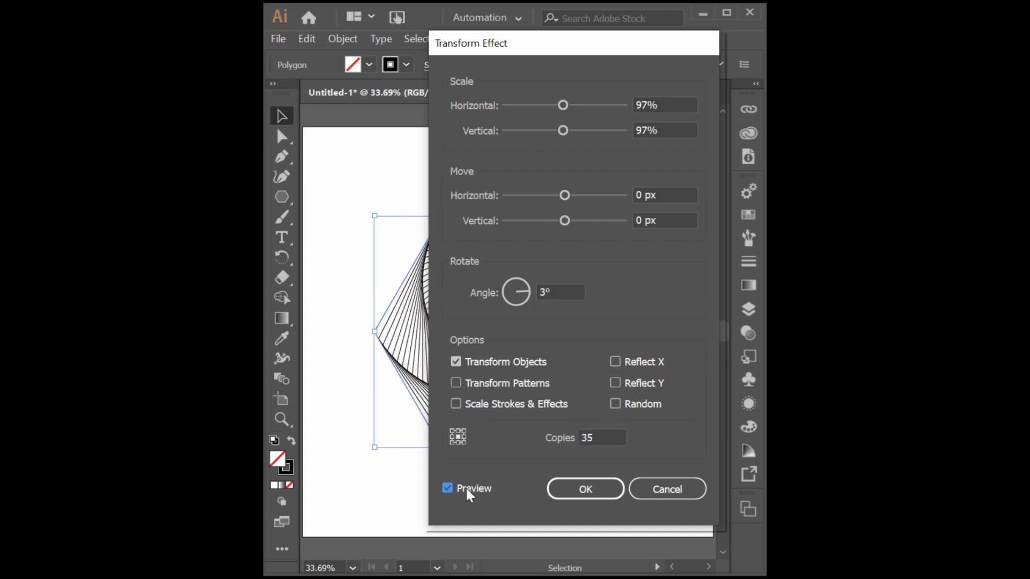
left_click(585, 489)
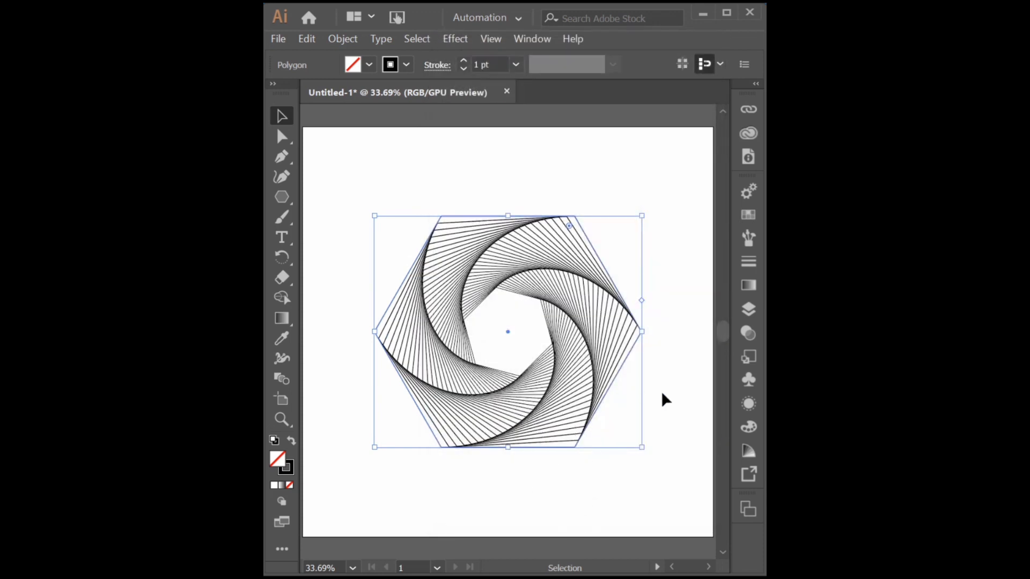
left_click(672, 402)
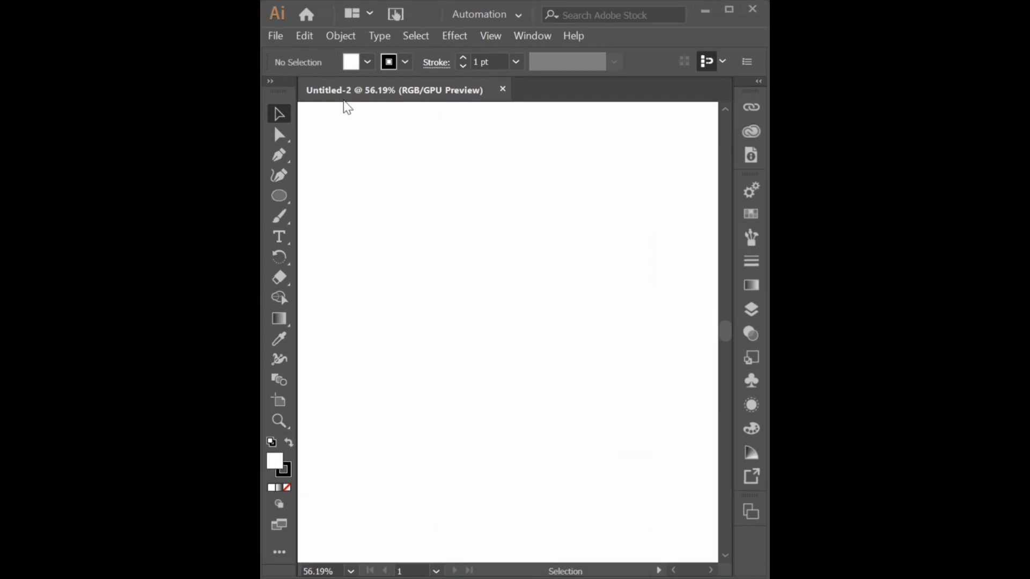
Draw a circle with the Ellipse tool in the upper middle of the Untitled-2 artboard
left_click(279, 196)
left_click_drag(420, 194, 531, 333)
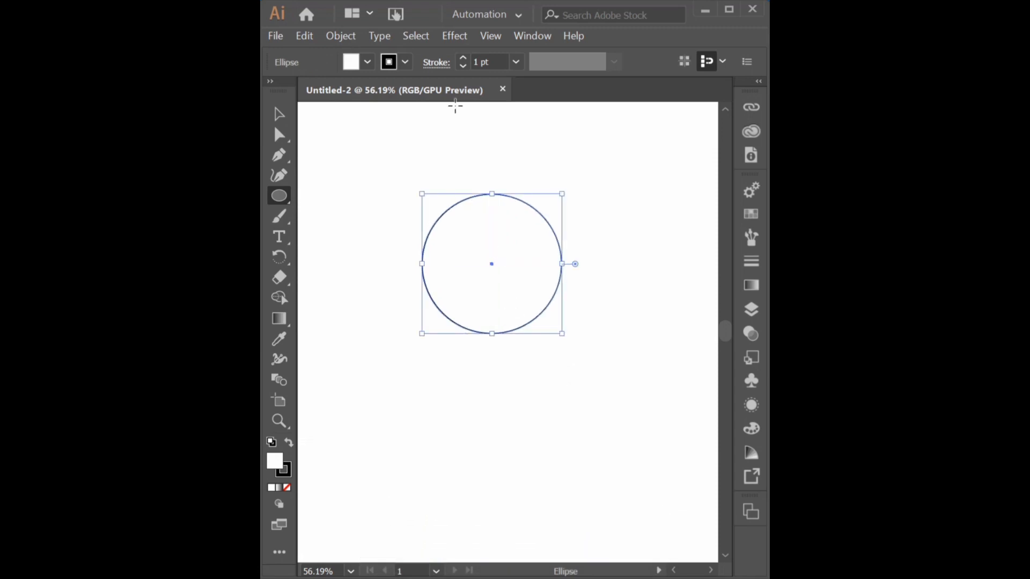
Start a Distort & Transform Transform effect on the circle and set its vertical scale to 110%
left_click(485, 37)
mouse_move(455, 36)
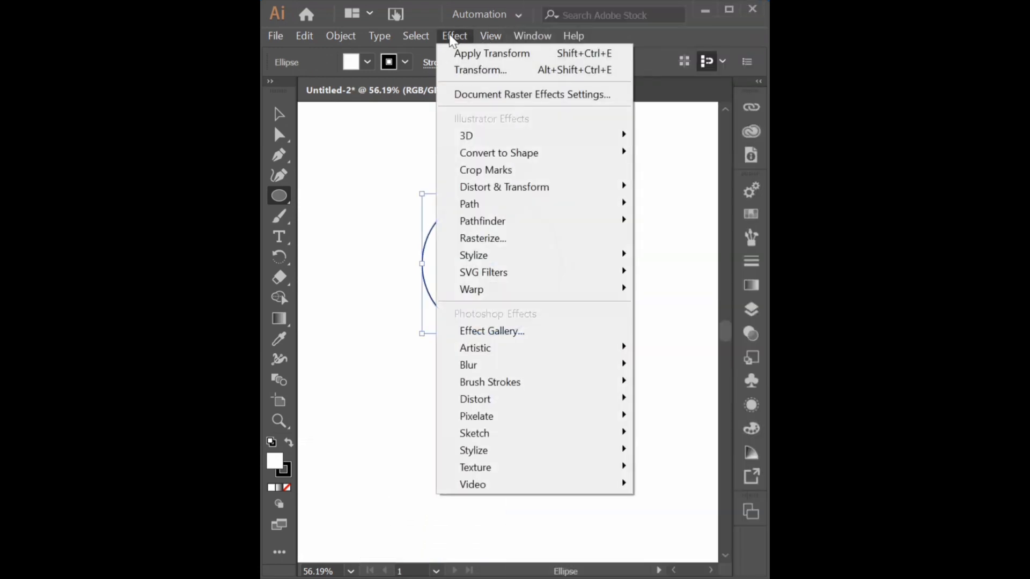
mouse_move(475, 190)
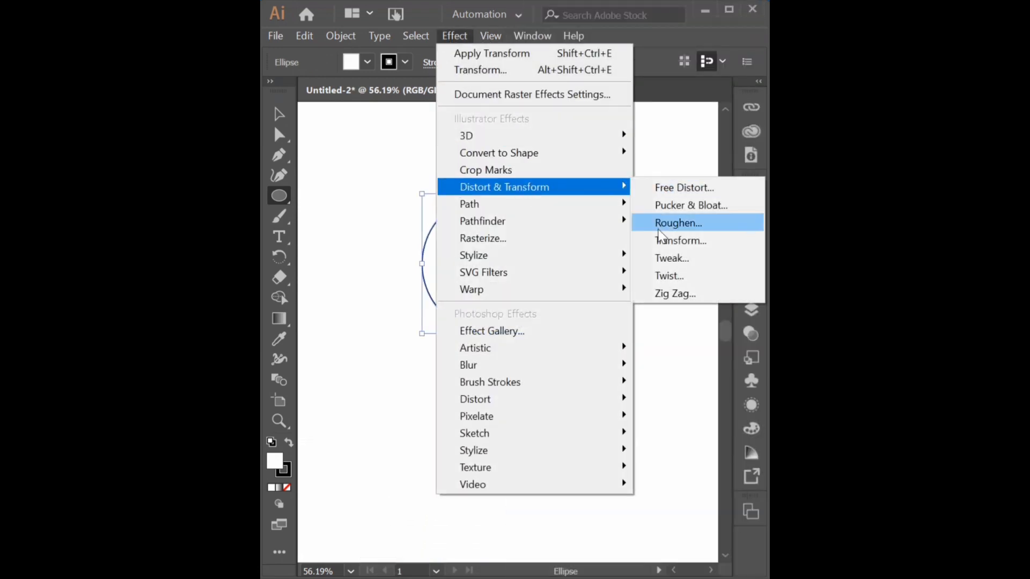
left_click(660, 243)
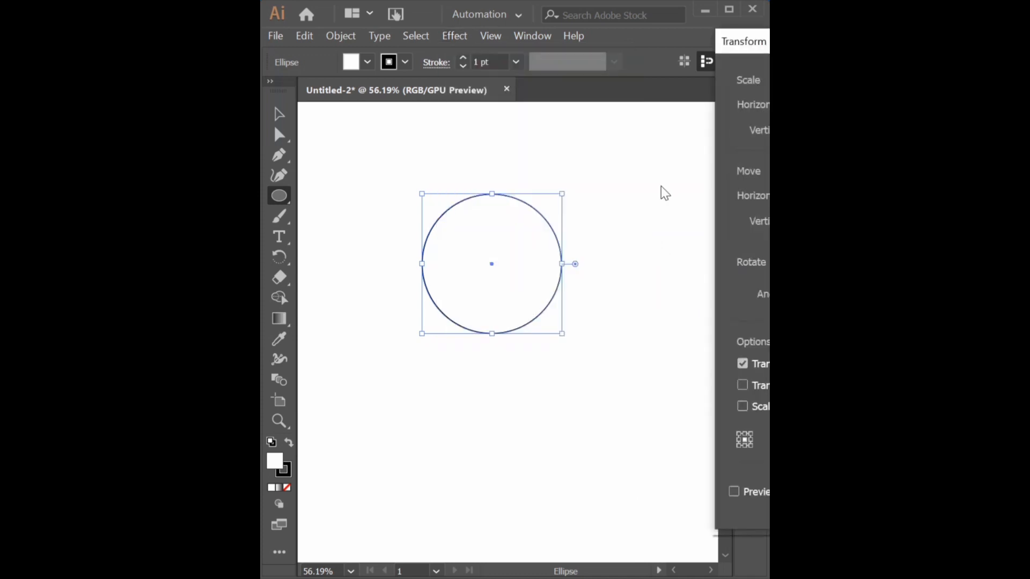
left_click_drag(766, 48, 499, 52)
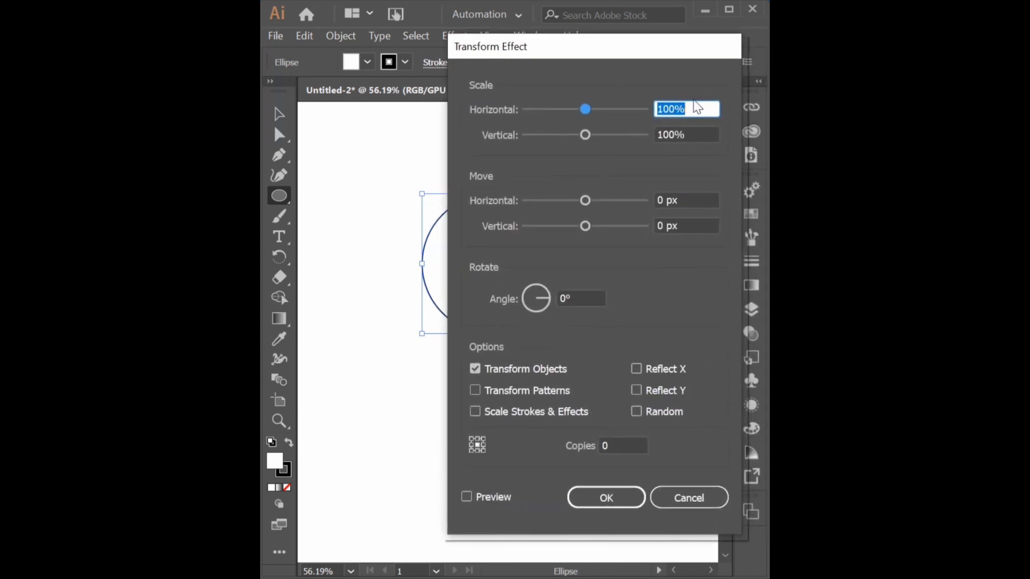
left_click_drag(676, 108, 614, 114)
left_click_drag(679, 132, 665, 137)
type("10")
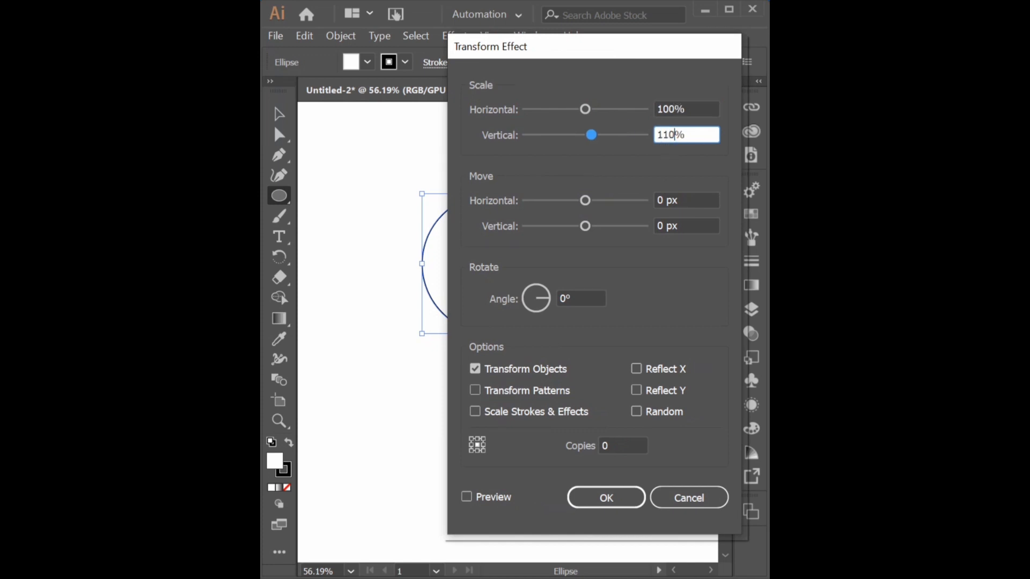
Set the circle's Transform effect to a 2° rotation angle and 10 copies, checking the preview, and apply it
left_click_drag(592, 299, 549, 299)
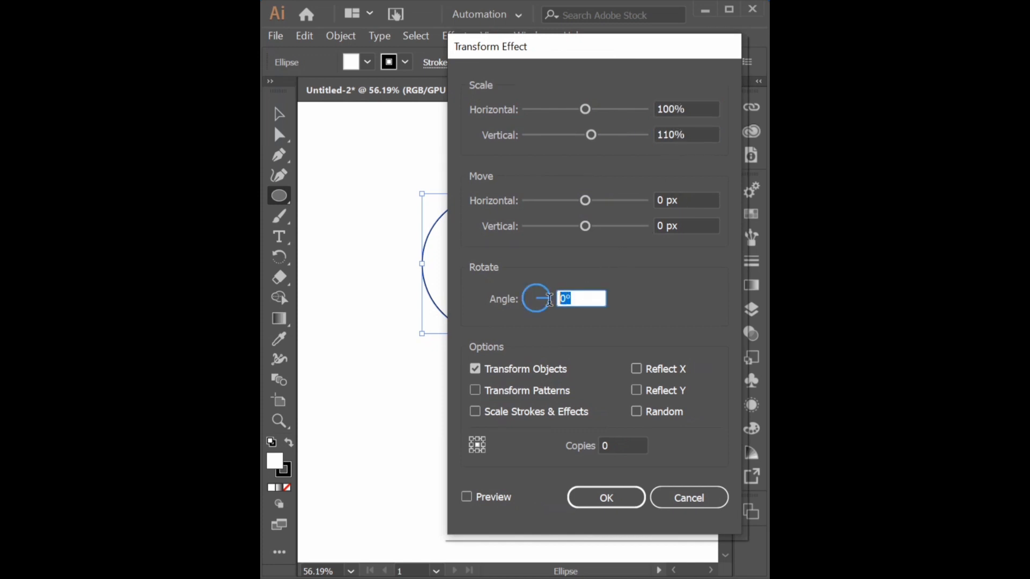
type("2")
left_click(494, 497)
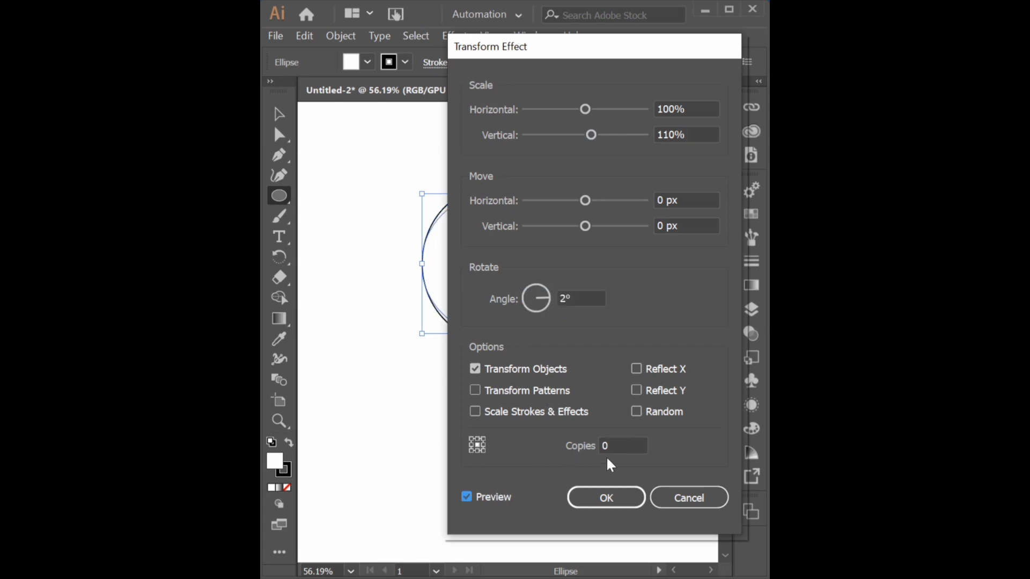
left_click(620, 441)
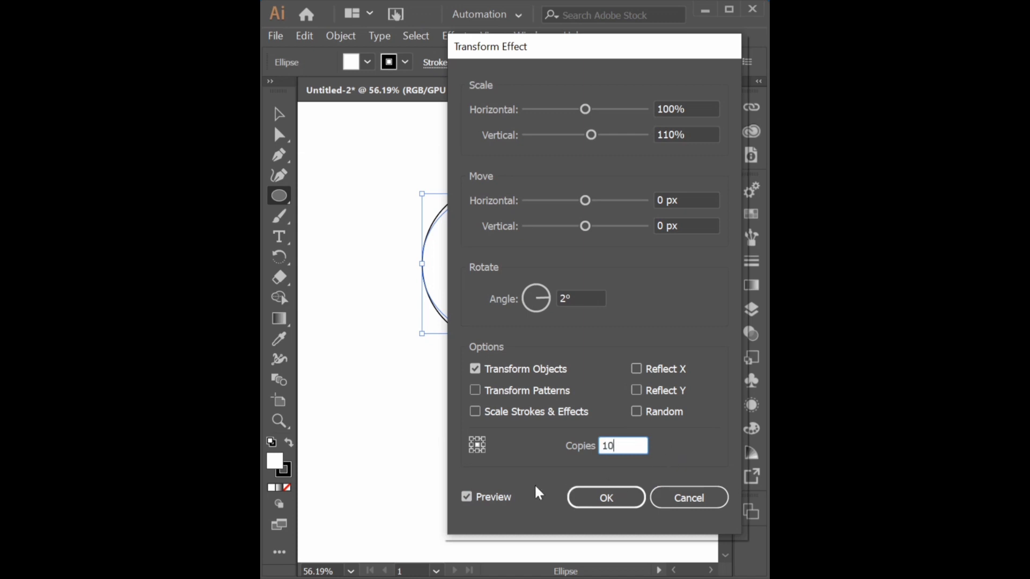
left_click(494, 497)
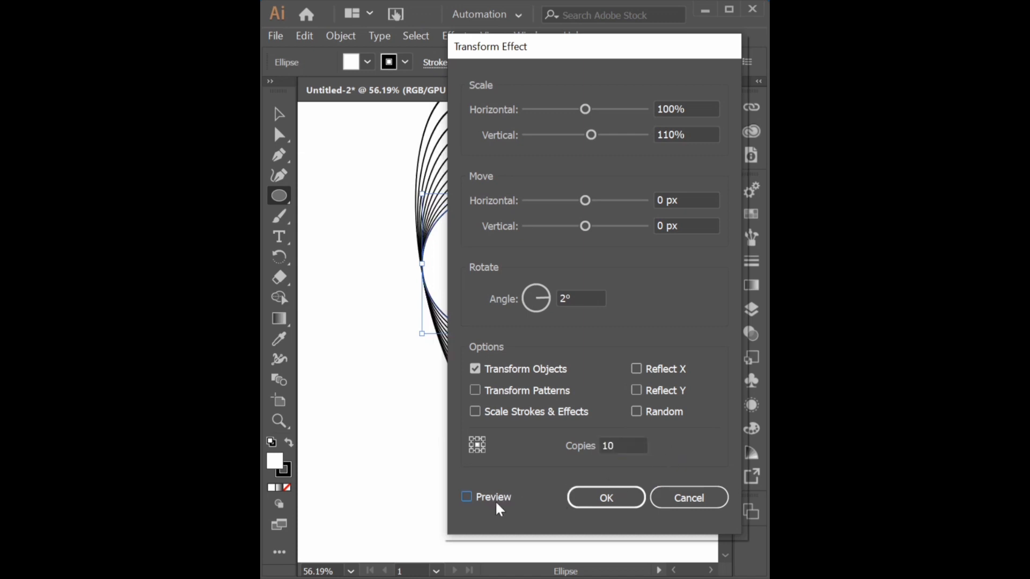
left_click(594, 502)
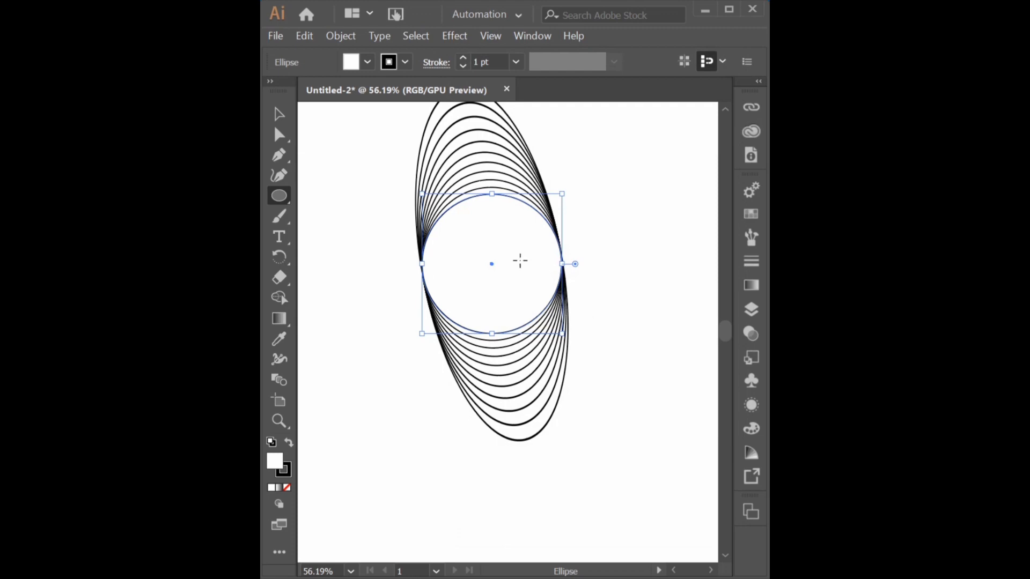
Move the transformed circle to the middle of the artboard, enlarge it slightly, and deselect it
key("v")
left_click_drag(520, 261, 538, 322)
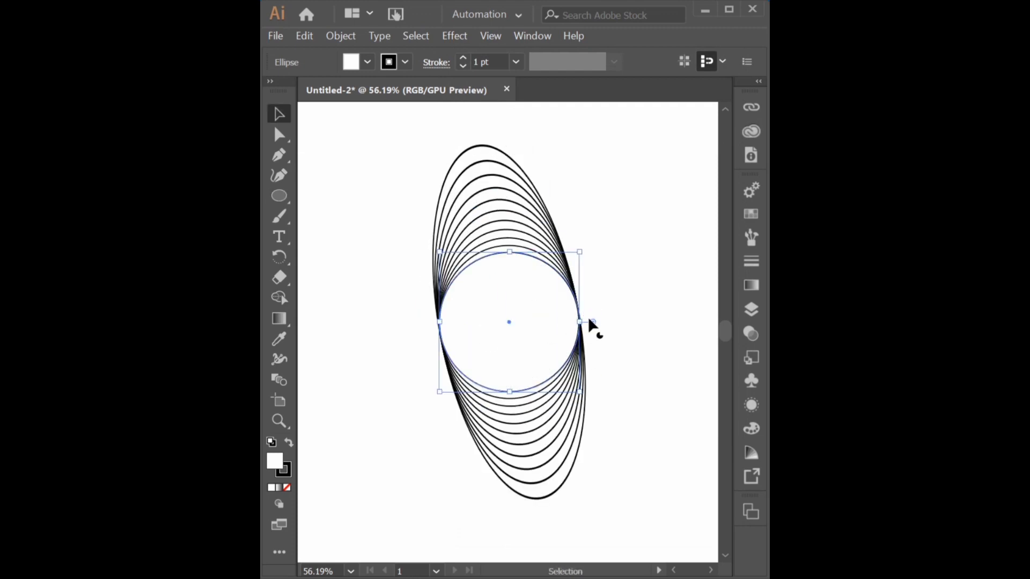
left_click_drag(582, 252, 598, 230)
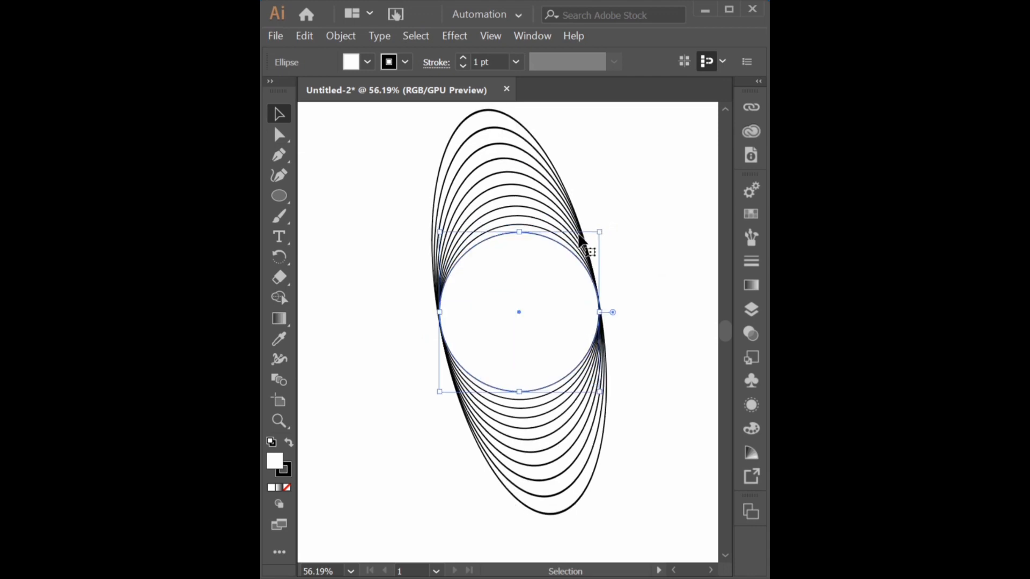
left_click_drag(554, 274, 554, 288)
left_click(621, 250)
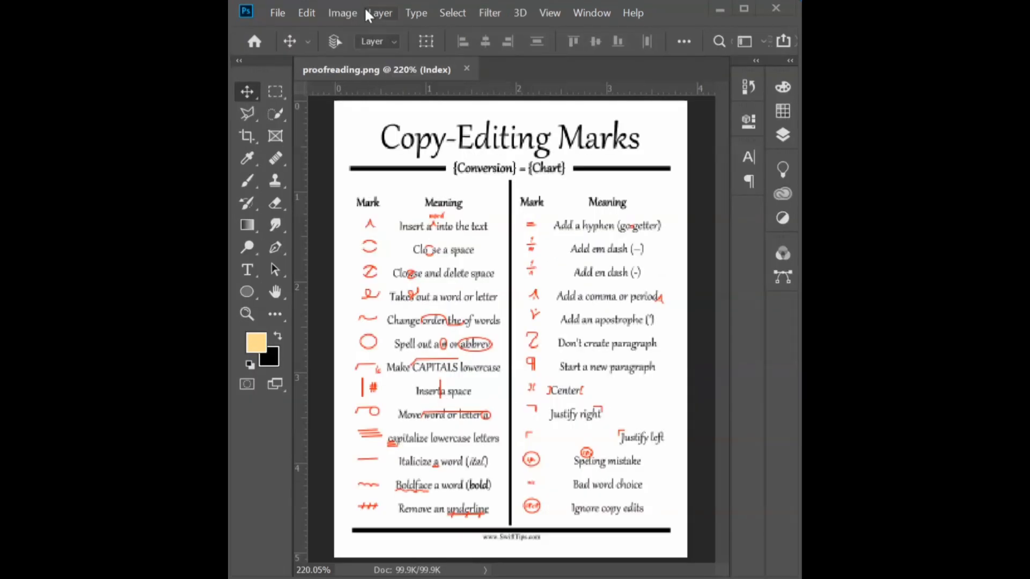
In Photoshop, apply Hue/Saturation to the Reds of proofreading.png with Saturation -100 and Lightness +100 to remove the red marks
left_click(343, 12)
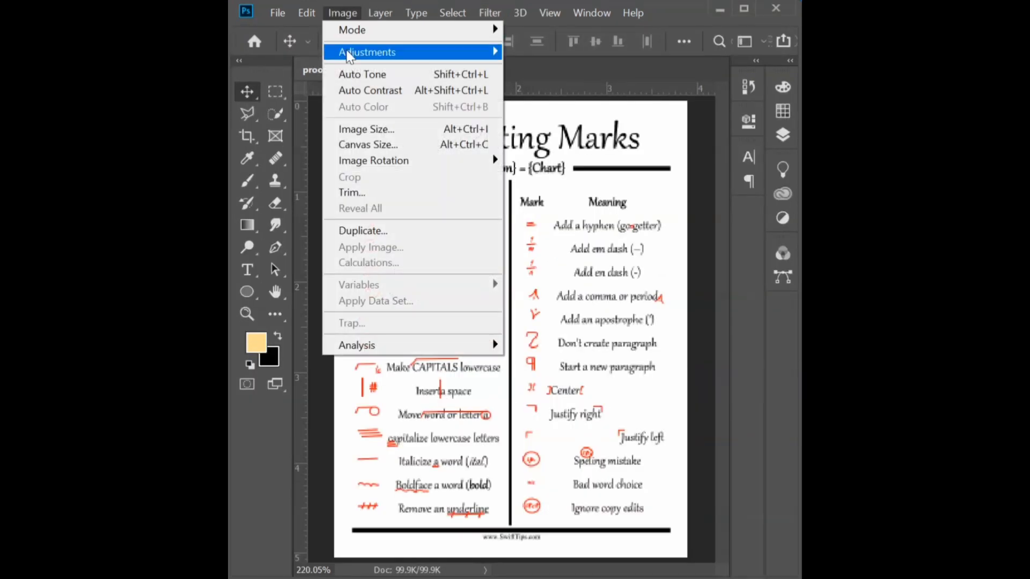
mouse_move(350, 55)
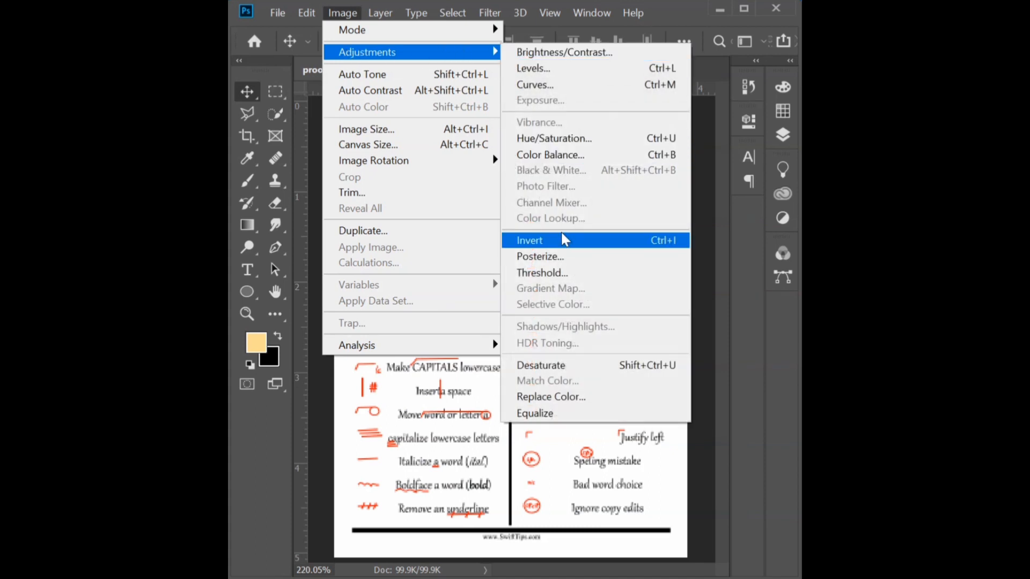
left_click(562, 139)
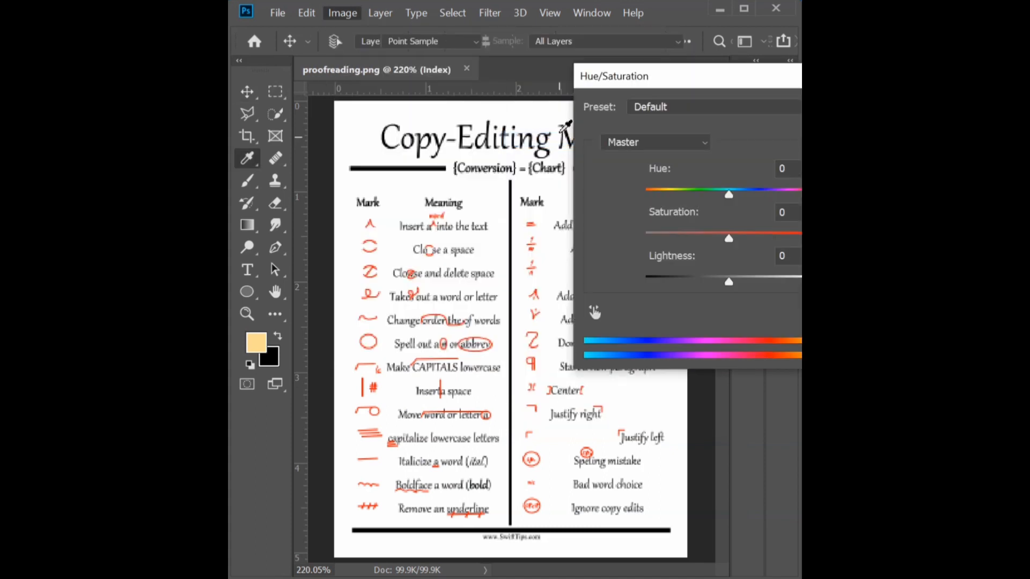
left_click_drag(718, 73, 532, 65)
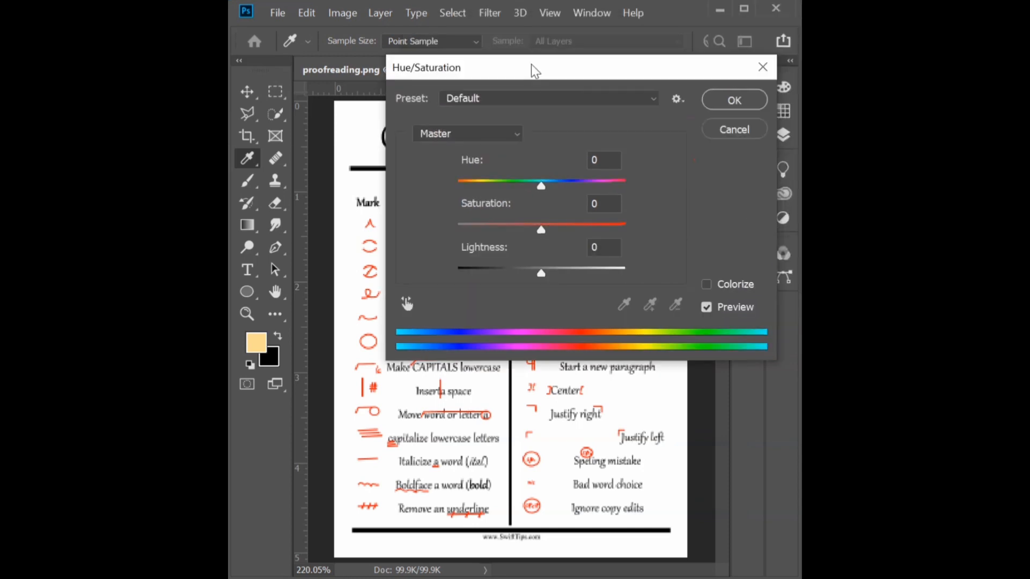
left_click(503, 138)
left_click(481, 163)
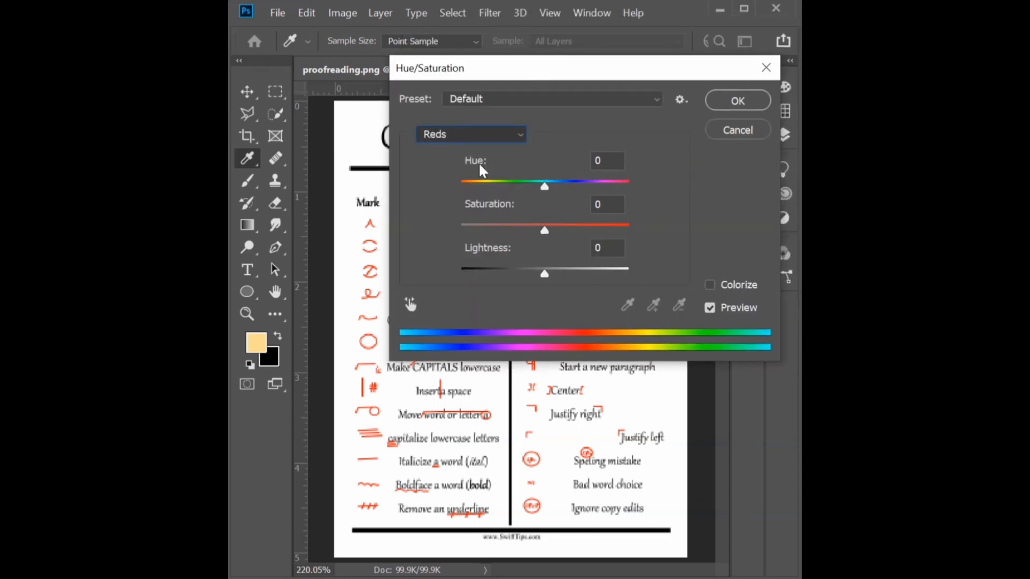
left_click_drag(544, 232, 451, 233)
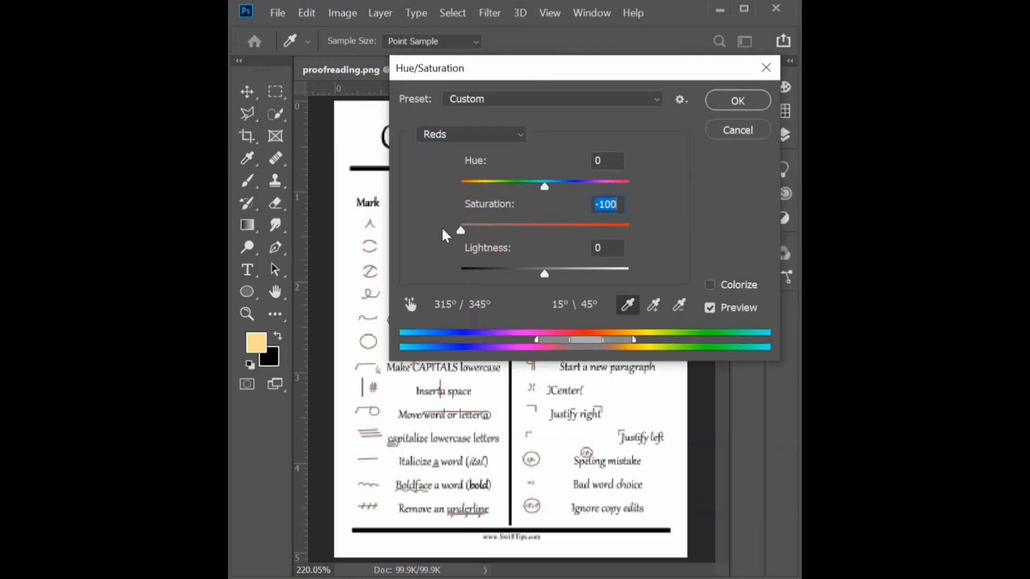
left_click_drag(546, 274, 618, 274)
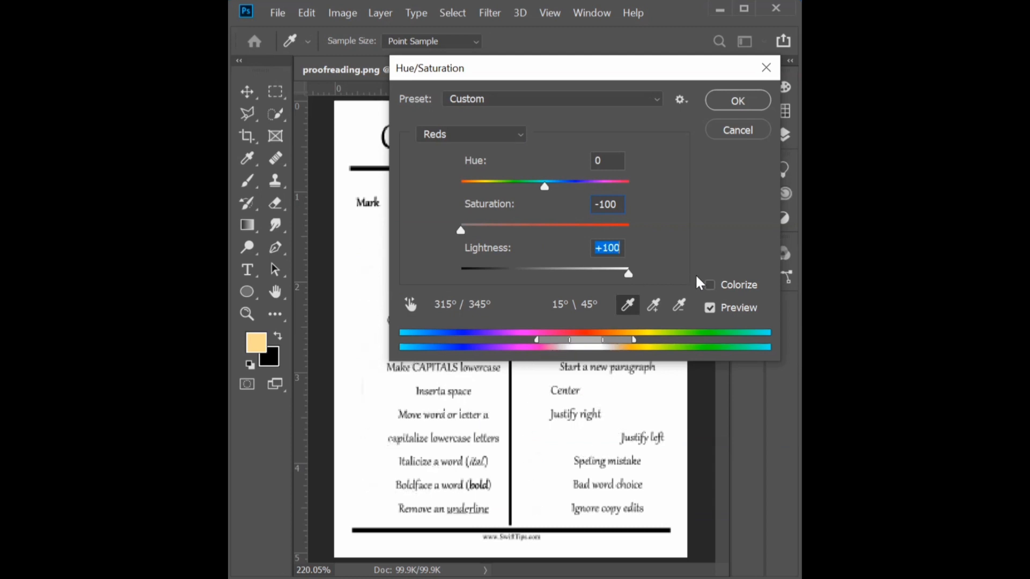
left_click(727, 108)
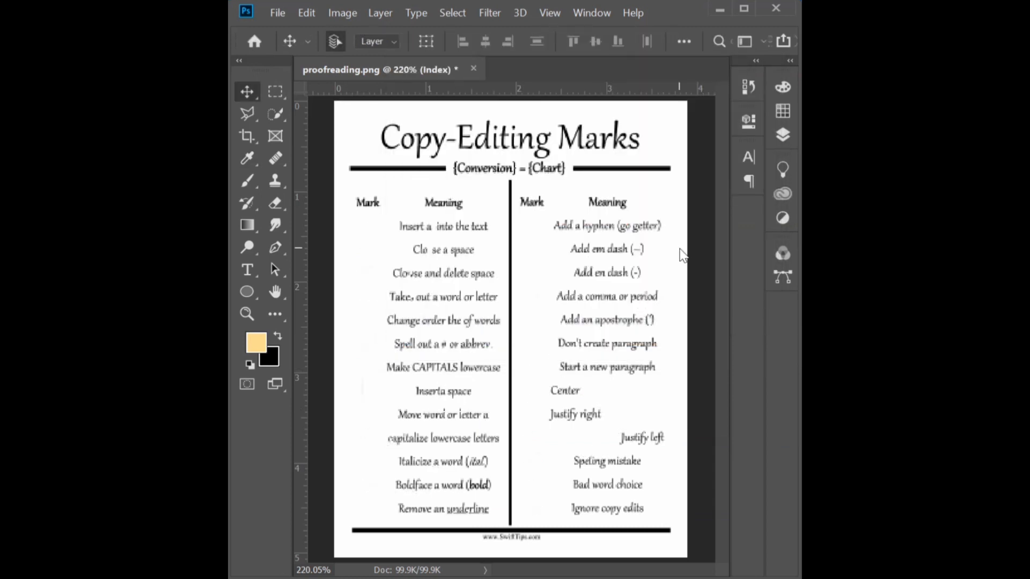
Darken the remaining text with a Levels adjustment, setting the shadow input level to 30
key("i")
key("ctrl+l")
left_click_drag(801, 88, 545, 60)
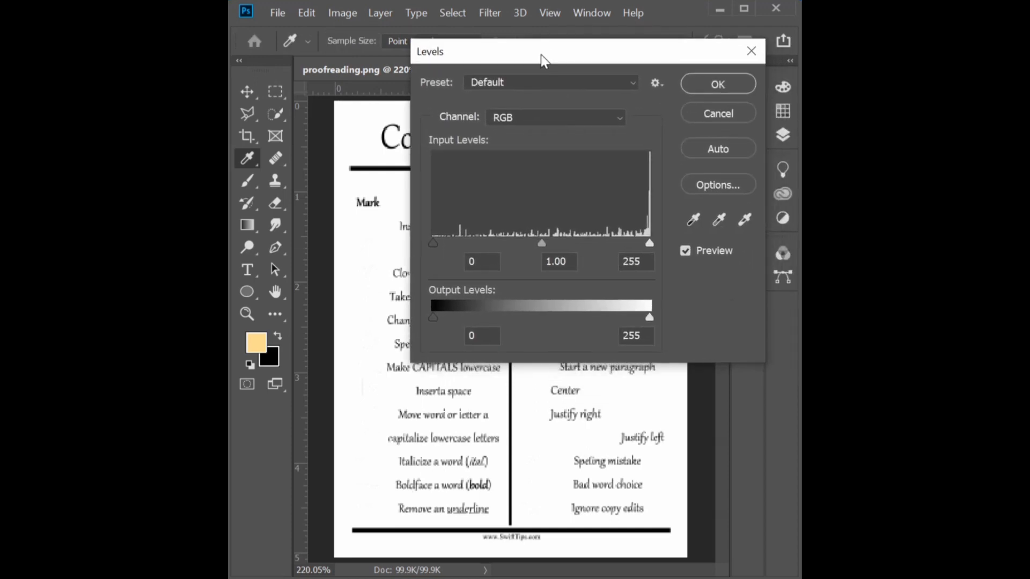
left_click(650, 244)
left_click_drag(433, 243, 458, 243)
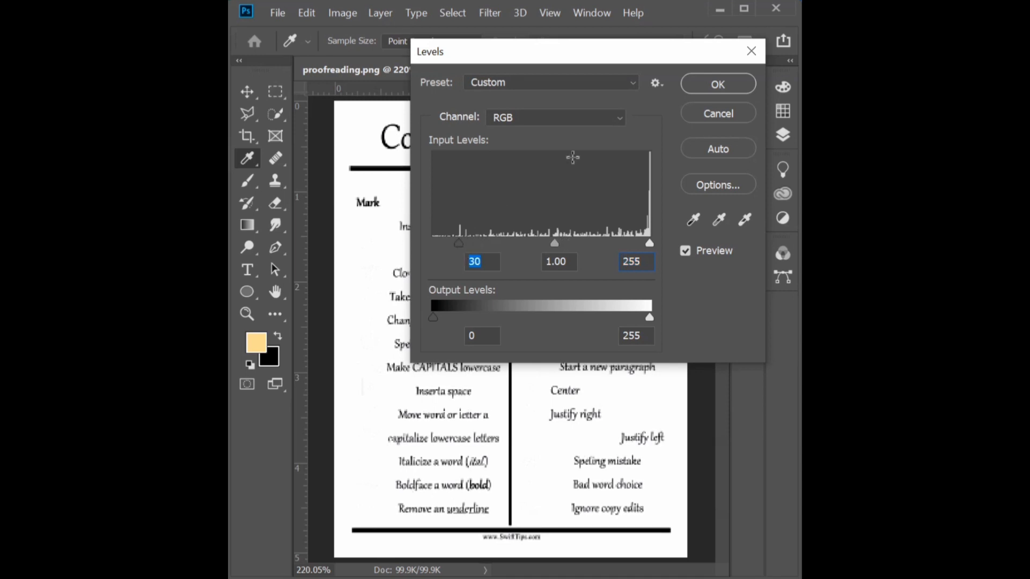
left_click(697, 84)
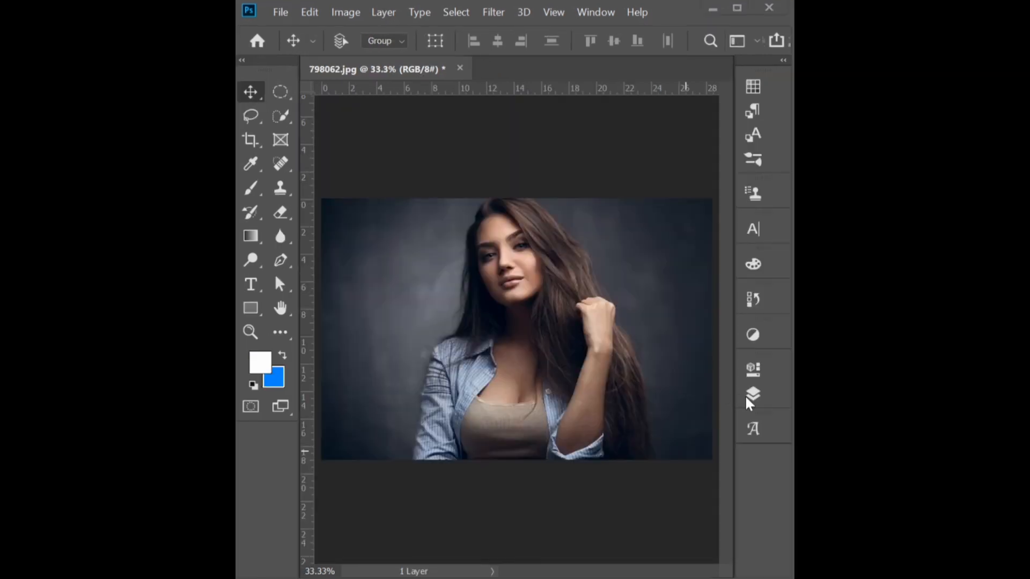
Add a linear Gradient Fill layer above the portrait in 798062.jpg, fading from red at the image's left edge to transparent toward the right
left_click(754, 395)
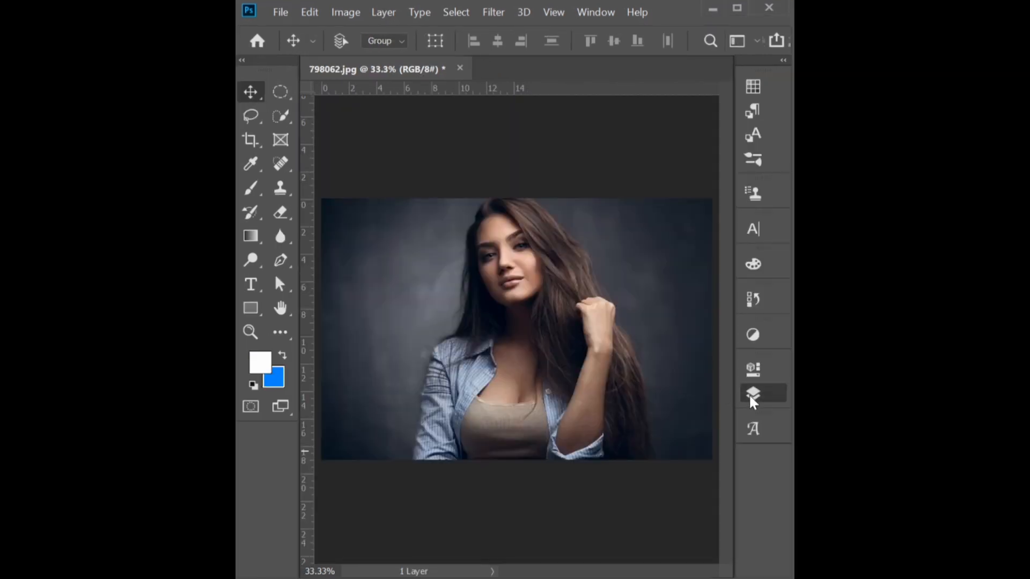
left_click(624, 542)
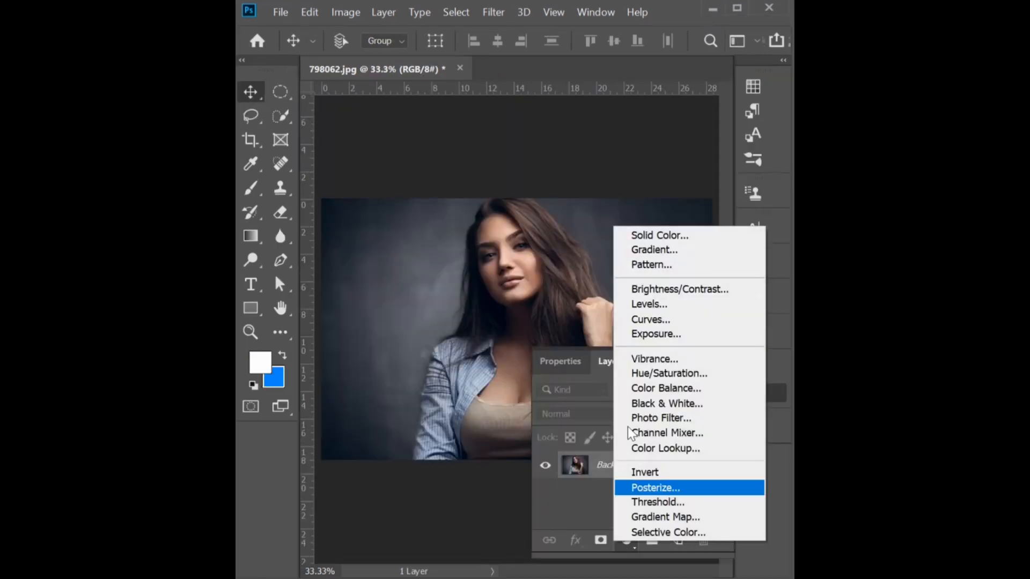
left_click(649, 250)
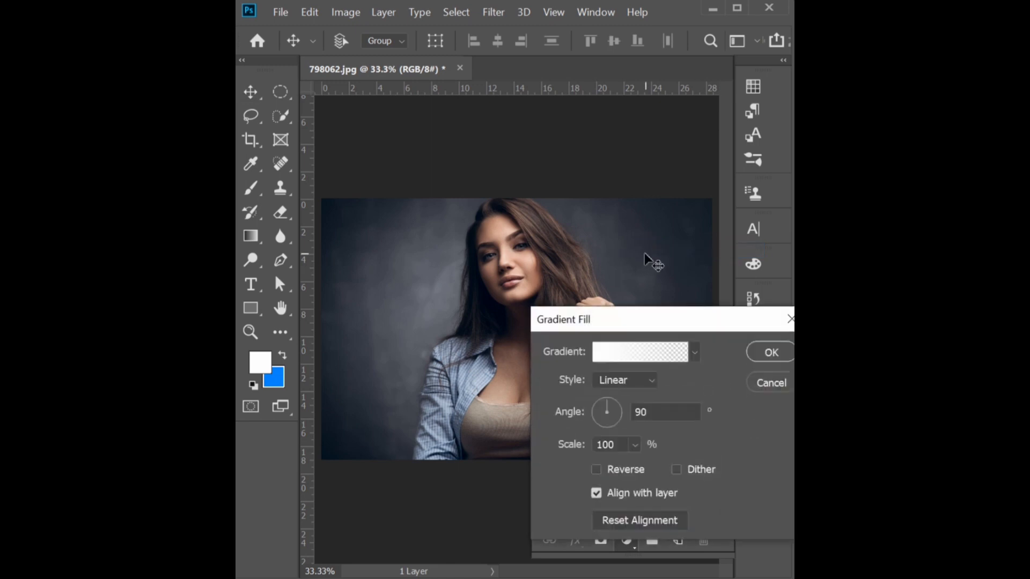
left_click(629, 358)
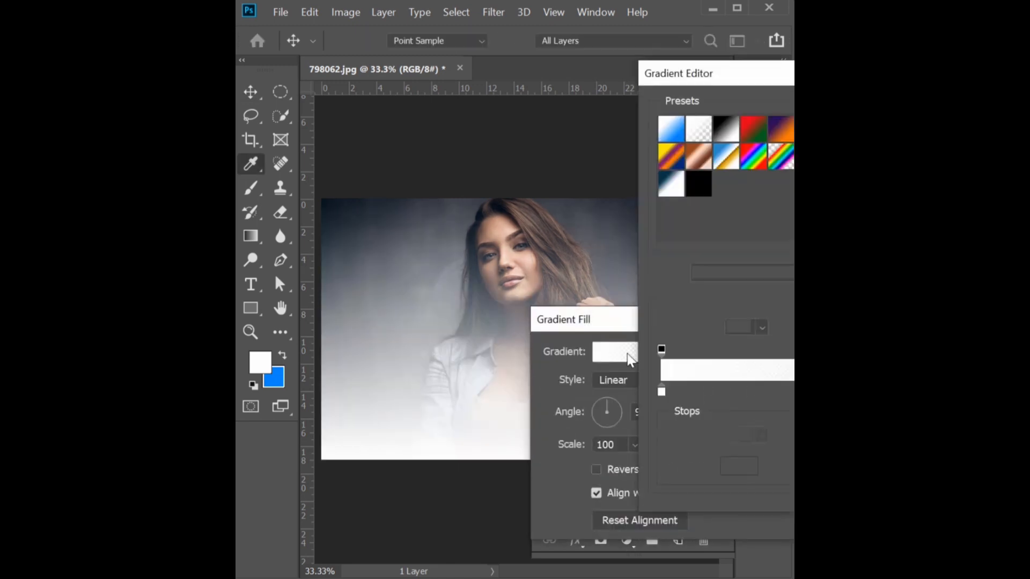
left_click(663, 392)
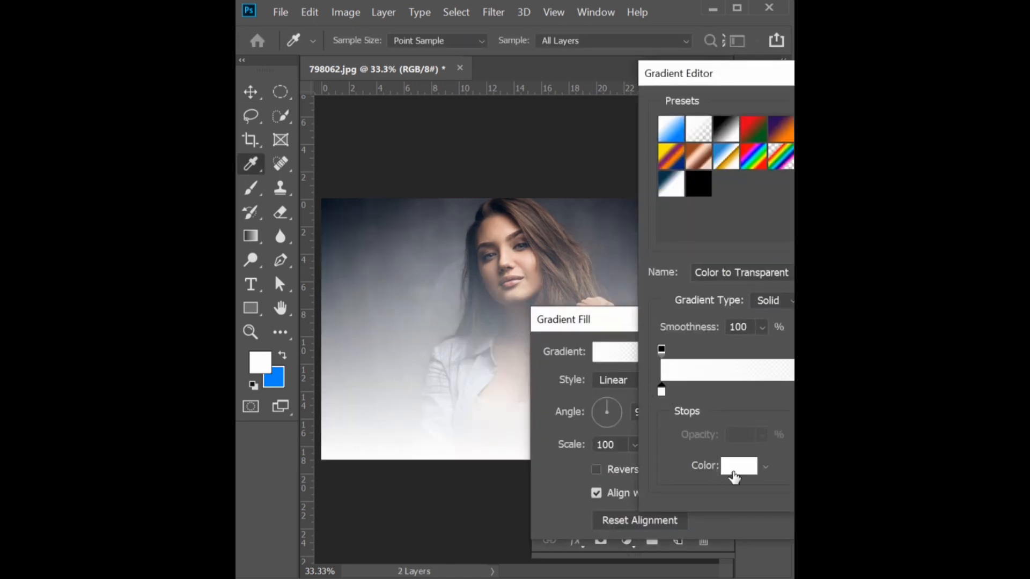
left_click(734, 476)
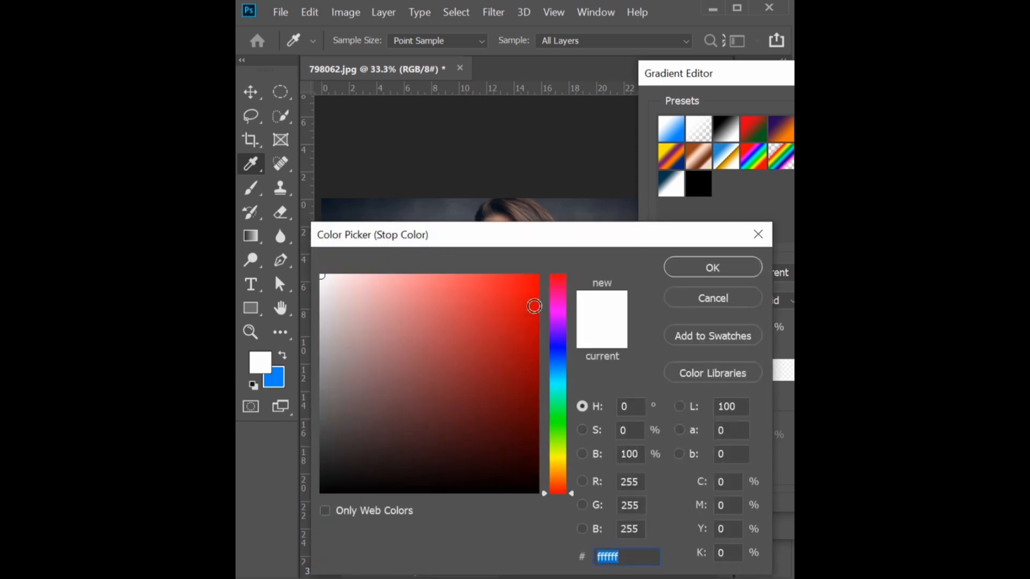
left_click_drag(533, 292, 555, 263)
left_click(709, 267)
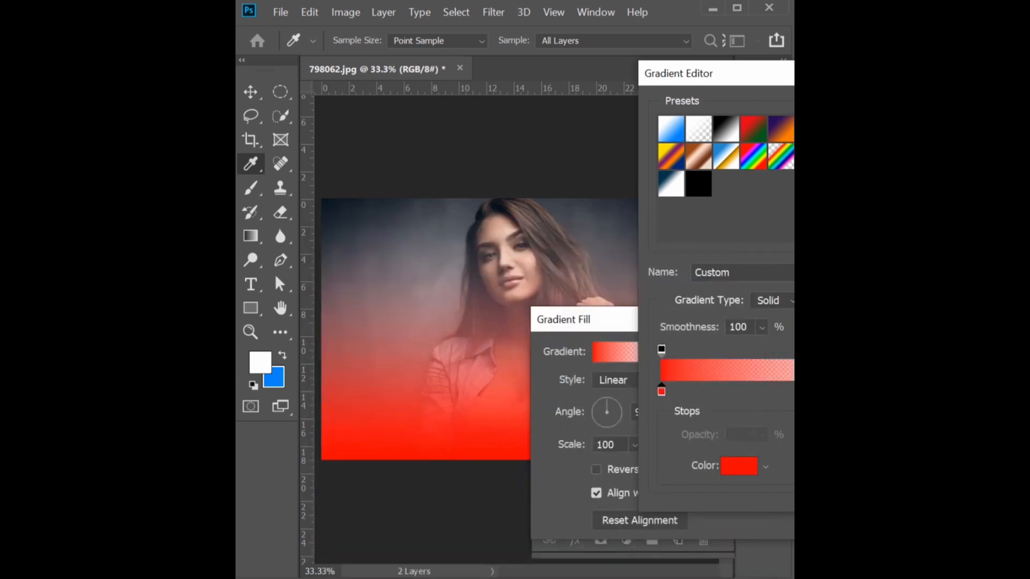
key("Return")
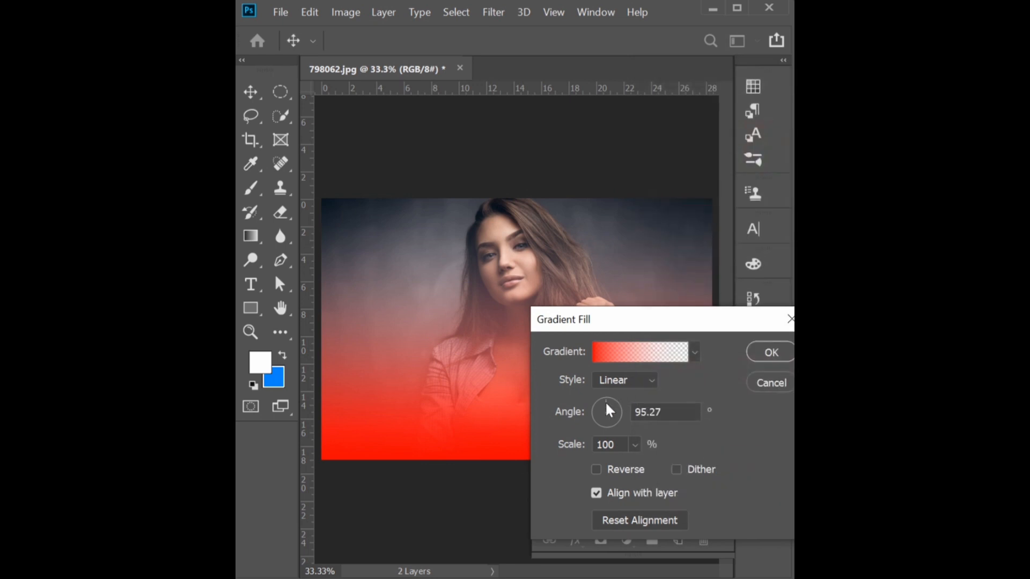
left_click_drag(608, 407, 623, 412)
key("Return")
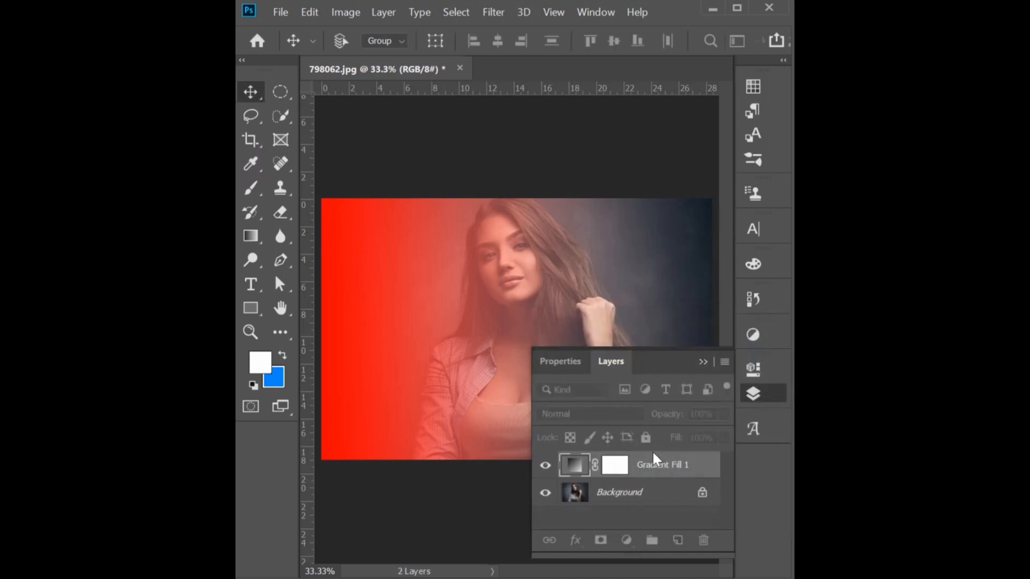
Duplicate the red Gradient Fill layer and make the copy a blue 007eff gradient angled at about -179.1°
left_click_drag(641, 467, 678, 540)
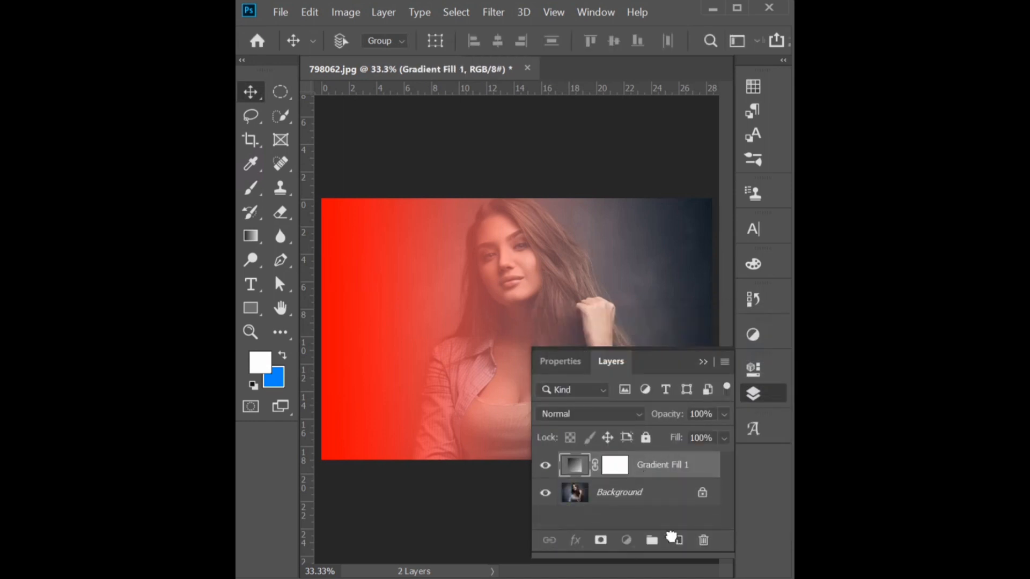
double_click(573, 469)
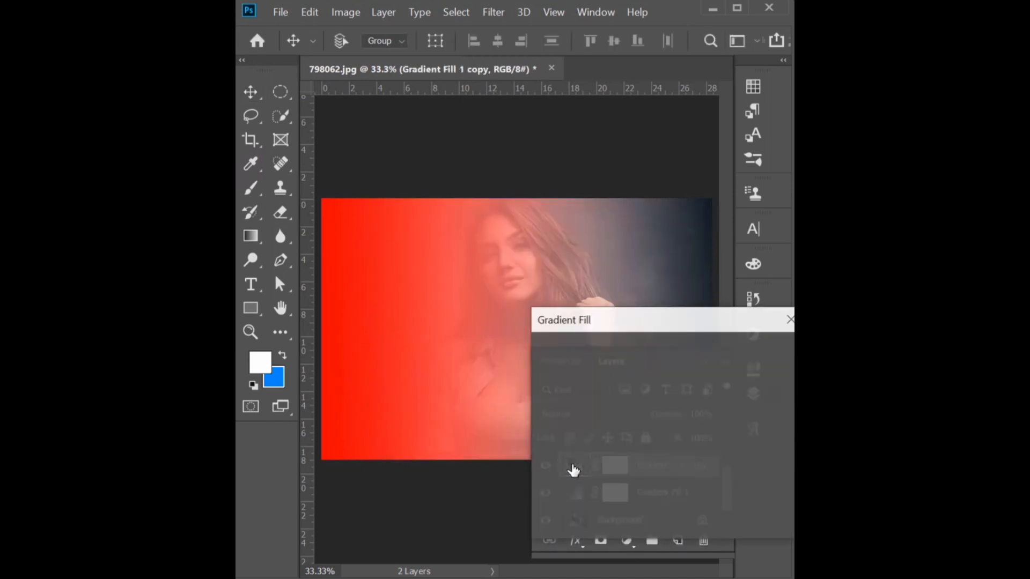
left_click(639, 352)
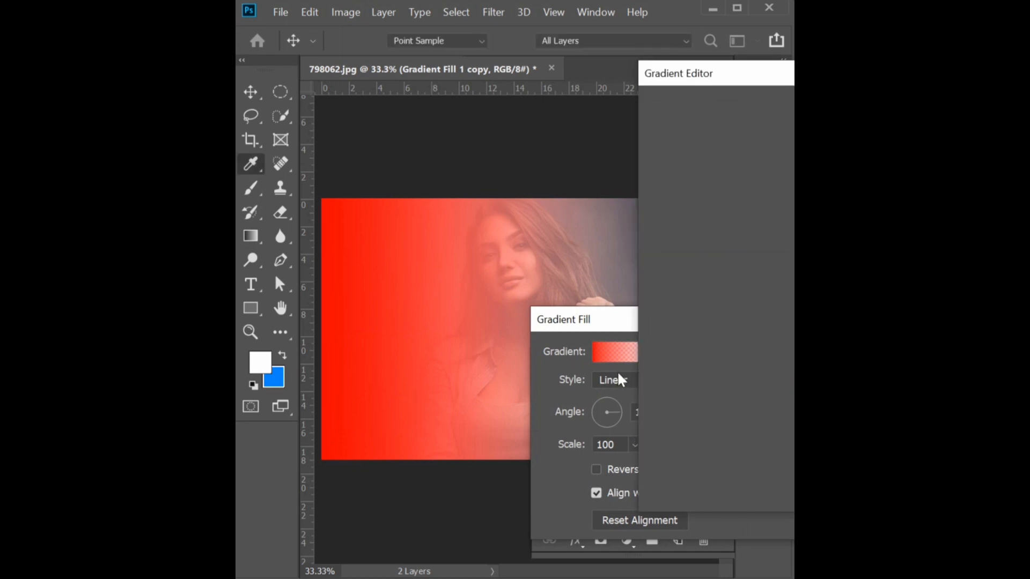
left_click(662, 391)
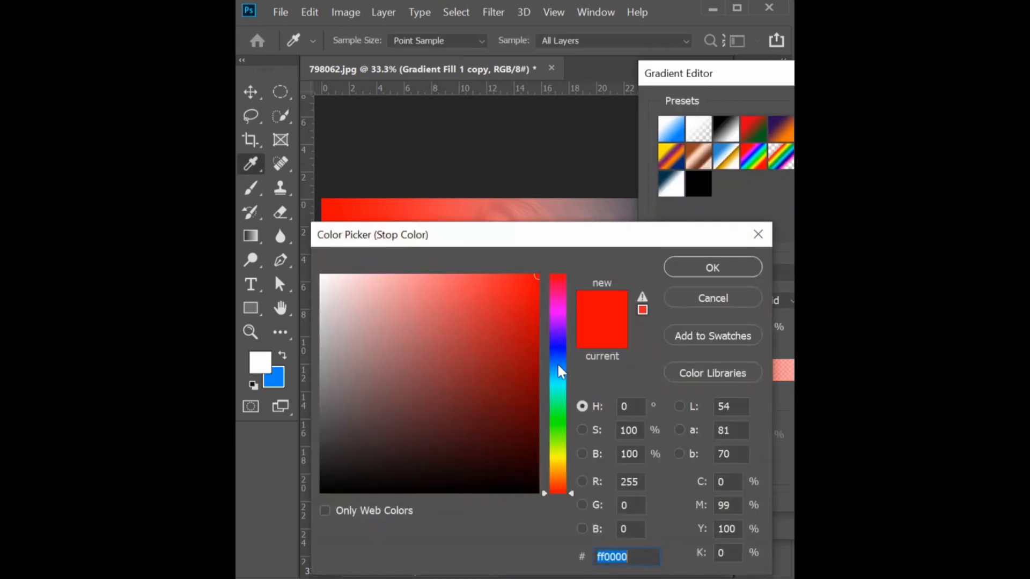
type("007eff")
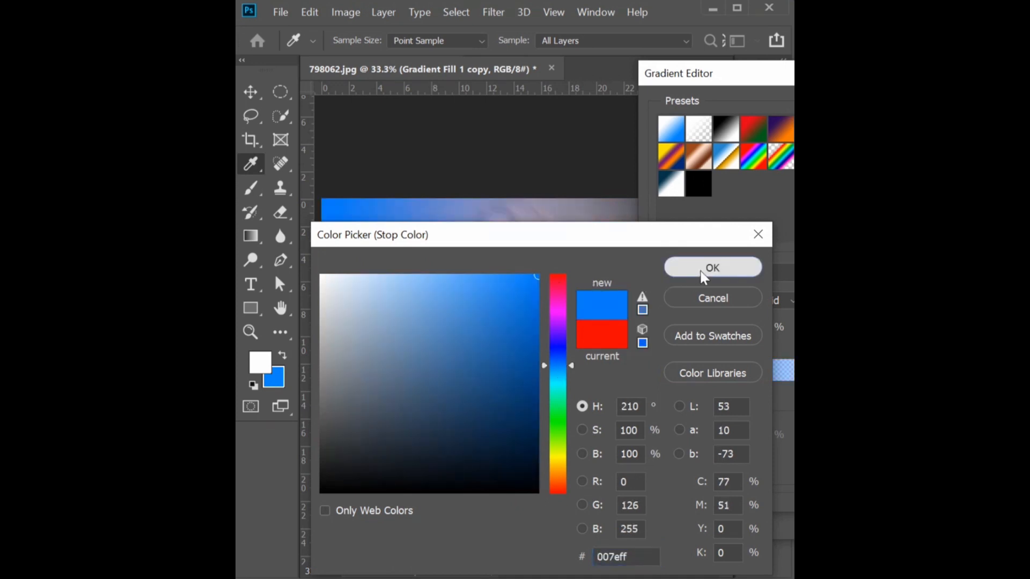
left_click(703, 276)
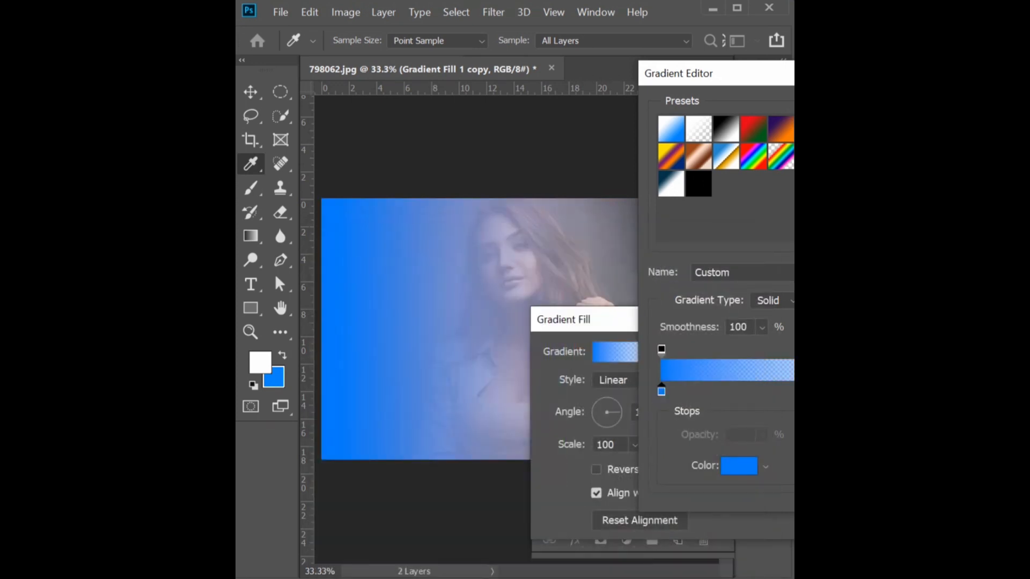
left_click(998, 106)
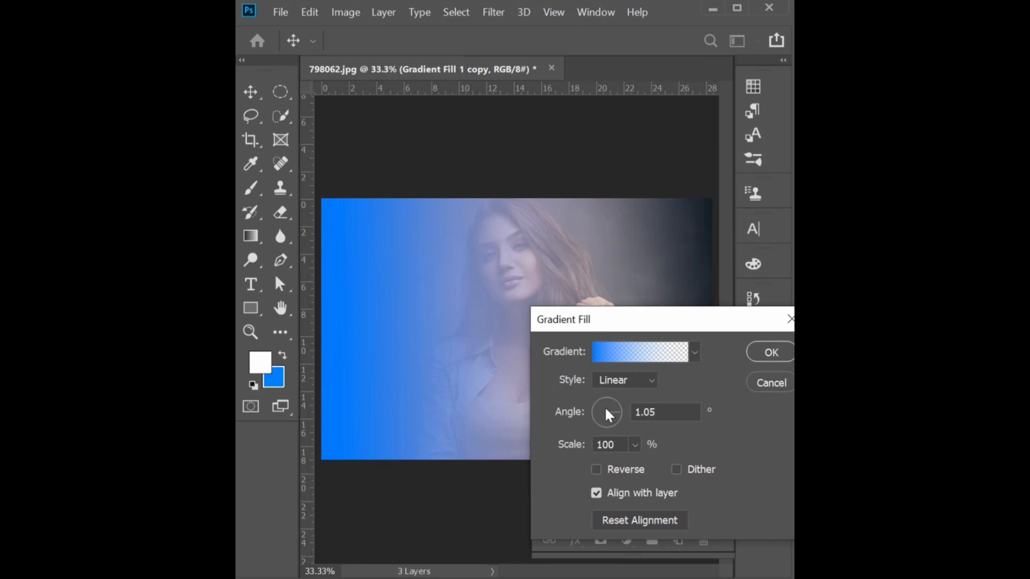
left_click_drag(604, 407, 587, 411)
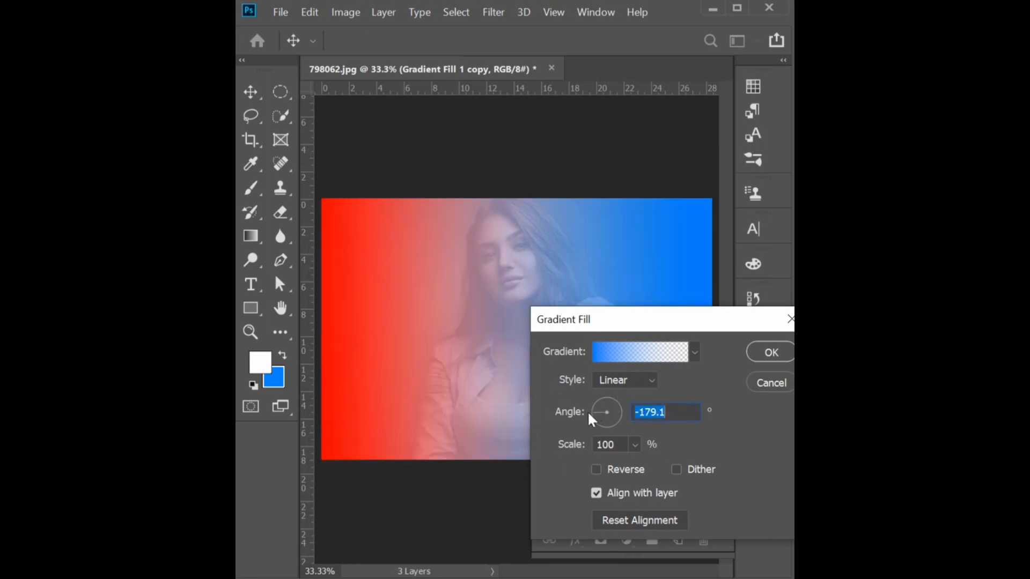
left_click(763, 353)
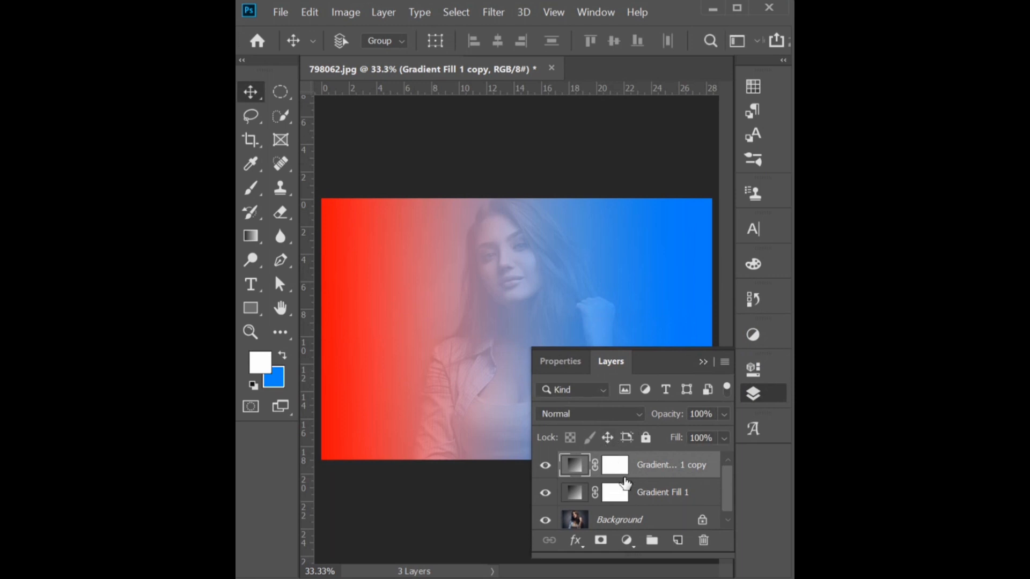
Set the blend mode of both gradient fill layers to Multiply
left_click(638, 496, "ctrl")
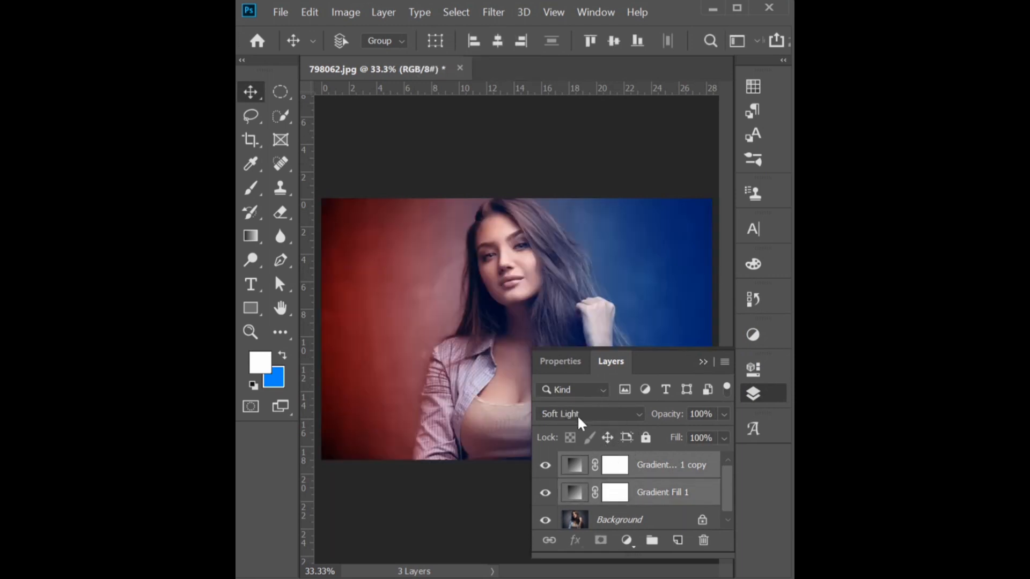
left_click(578, 415)
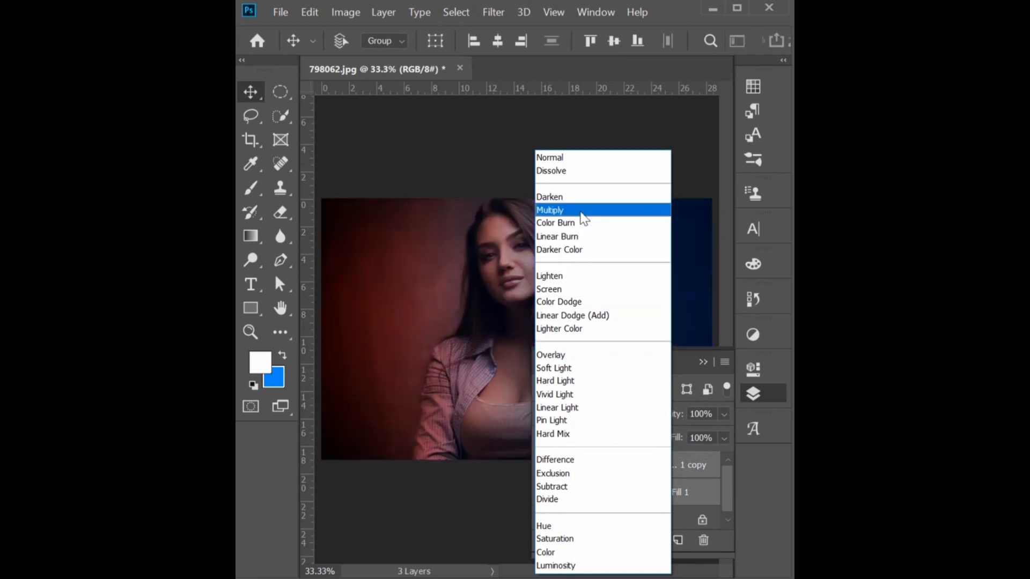
left_click(584, 216)
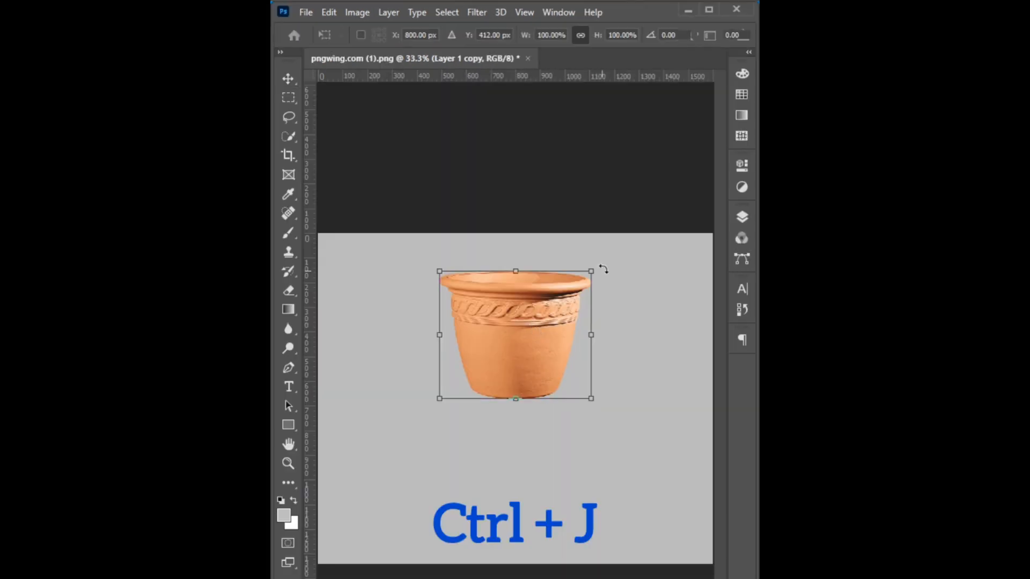
In pngwing.com (1).png, try to make a reflection by rotating the pot copy about 179.3° and moving it below the pot
left_click_drag(604, 269, 415, 416)
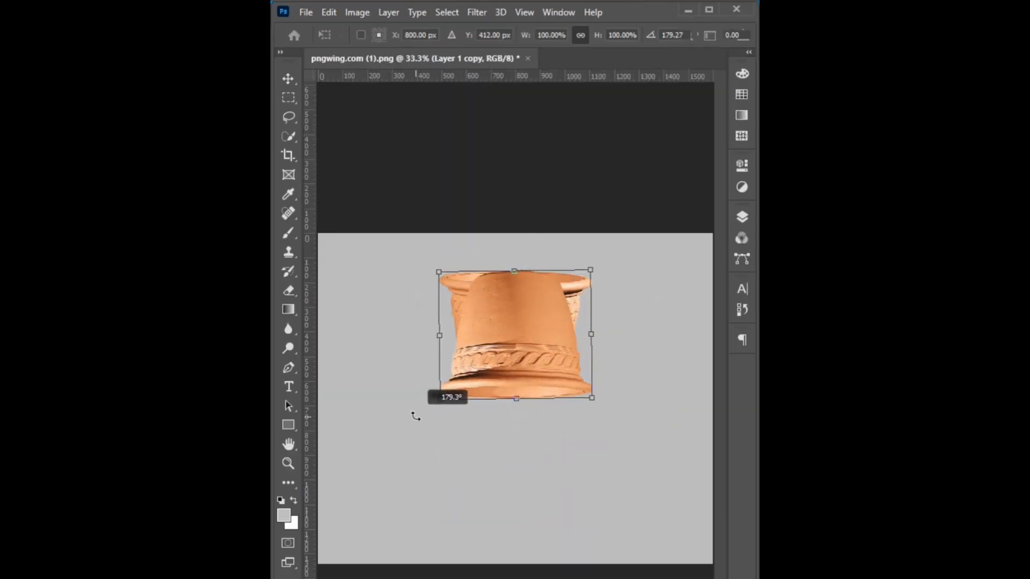
left_click_drag(505, 360, 506, 495)
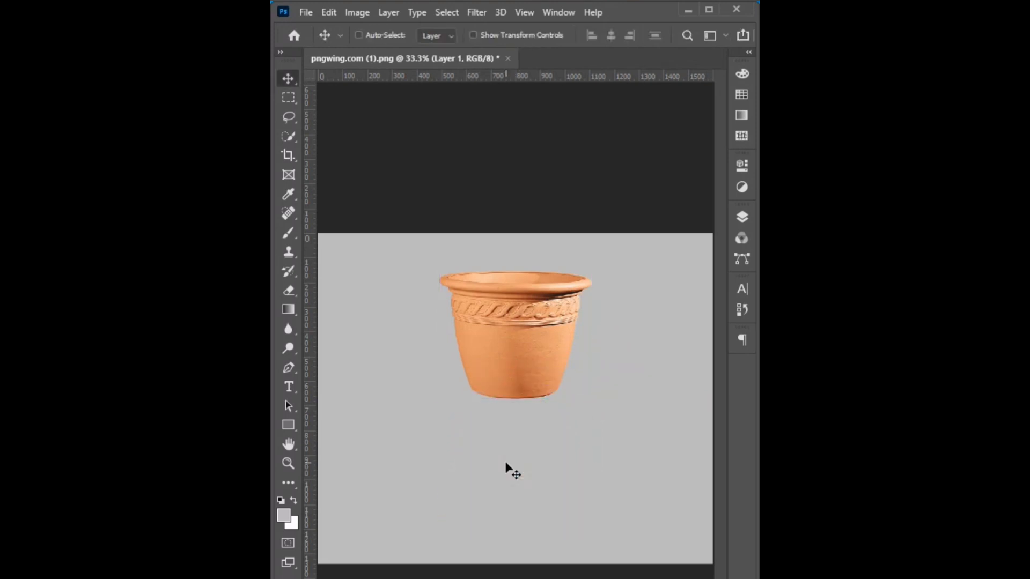
Duplicate the pot layer, flip the copy vertically, and place it directly below so both bases touch
key("ctrl+j")
key("ctrl+t")
right_click(508, 333)
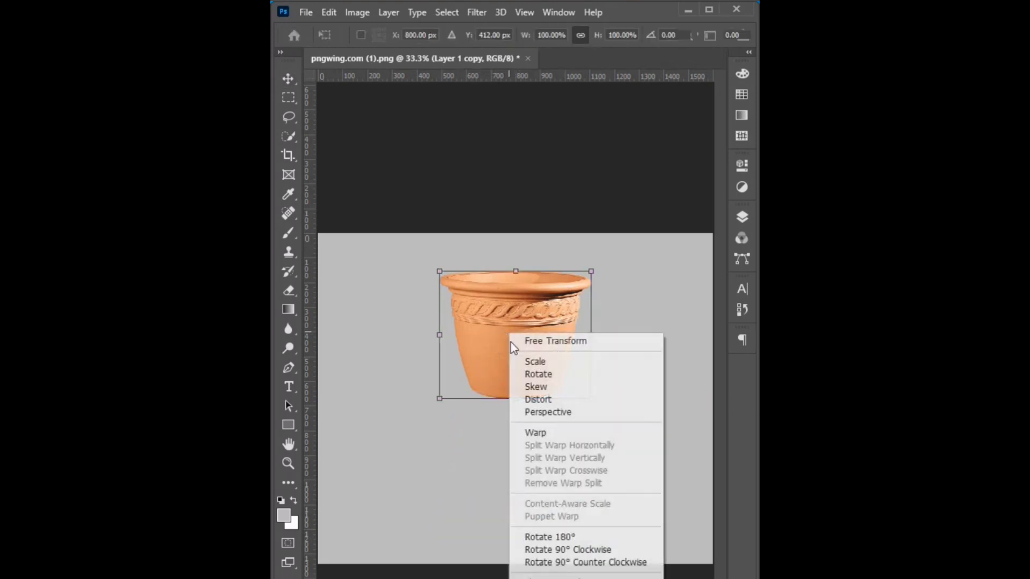
left_click(542, 578)
left_click_drag(529, 353, 525, 479)
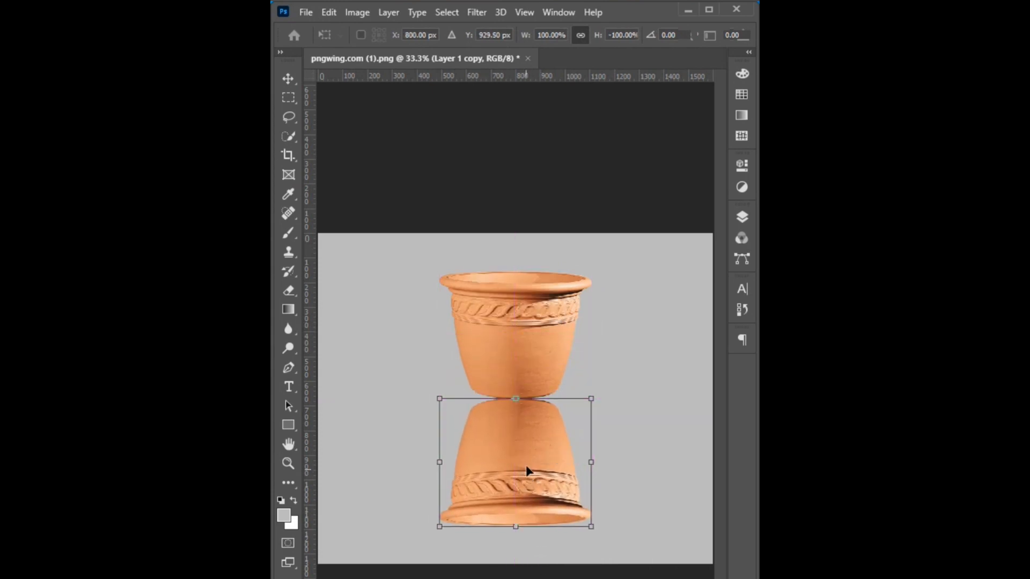
key("Return")
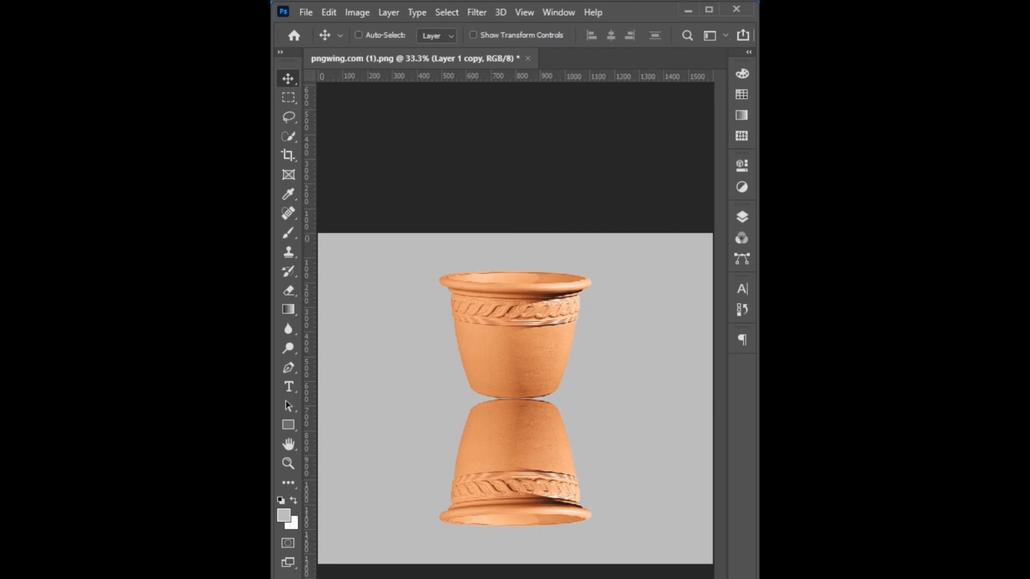
Add a layer mask to the flipped pot copy and fade it downward into a reflection with a linear black-to-white gradient
left_click(742, 218)
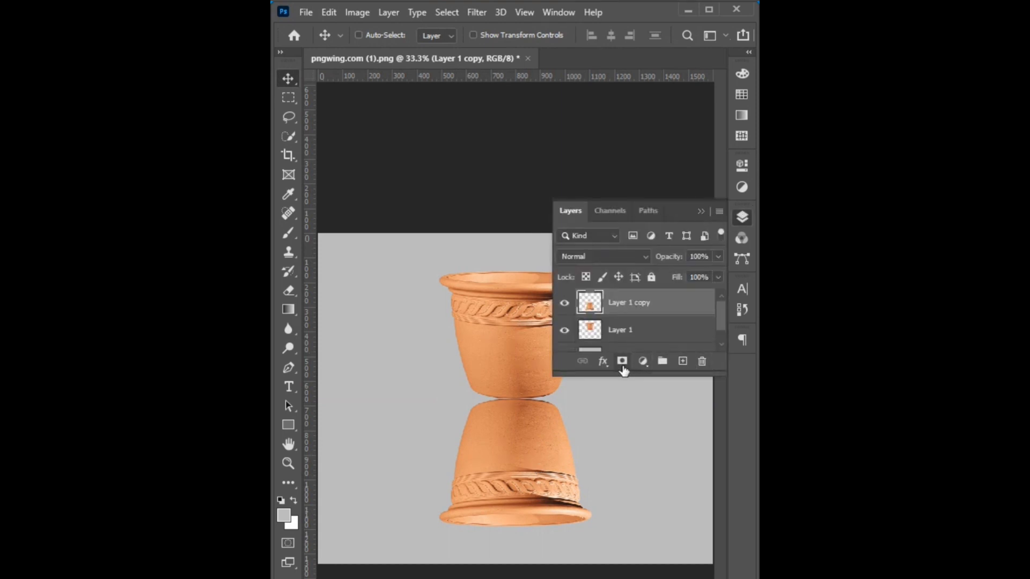
left_click(622, 362)
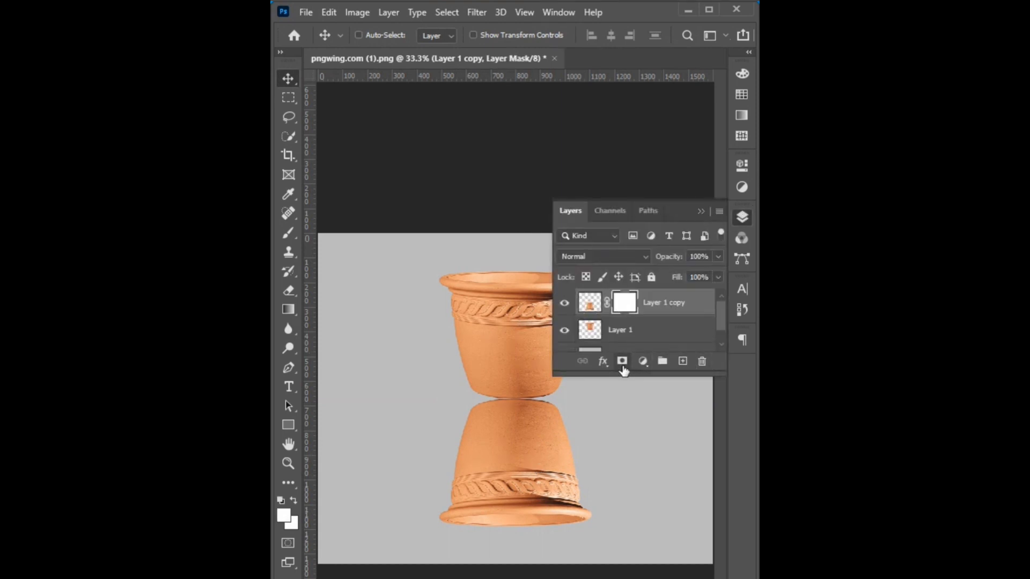
left_click(289, 309)
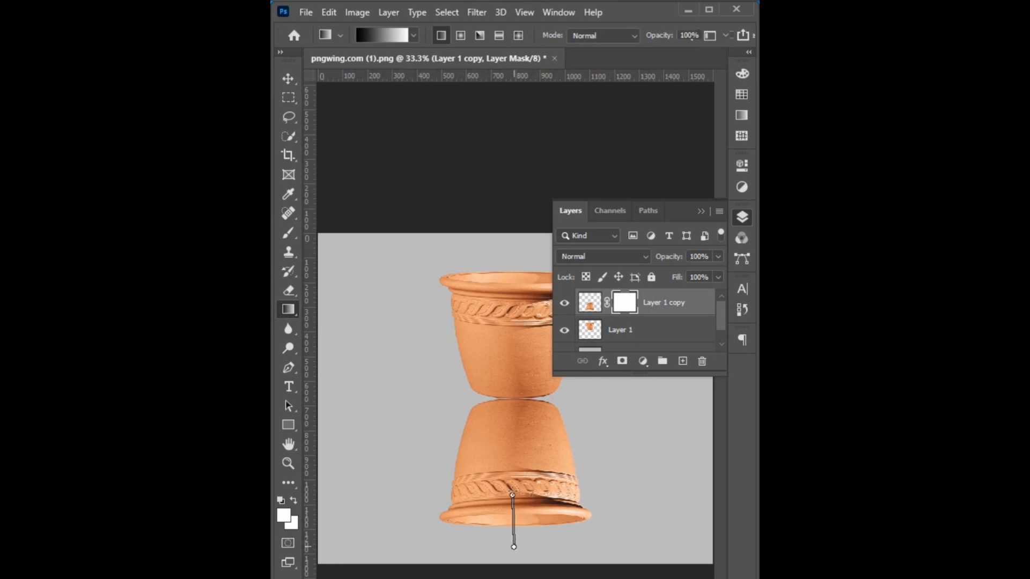
left_click_drag(512, 494, 516, 44)
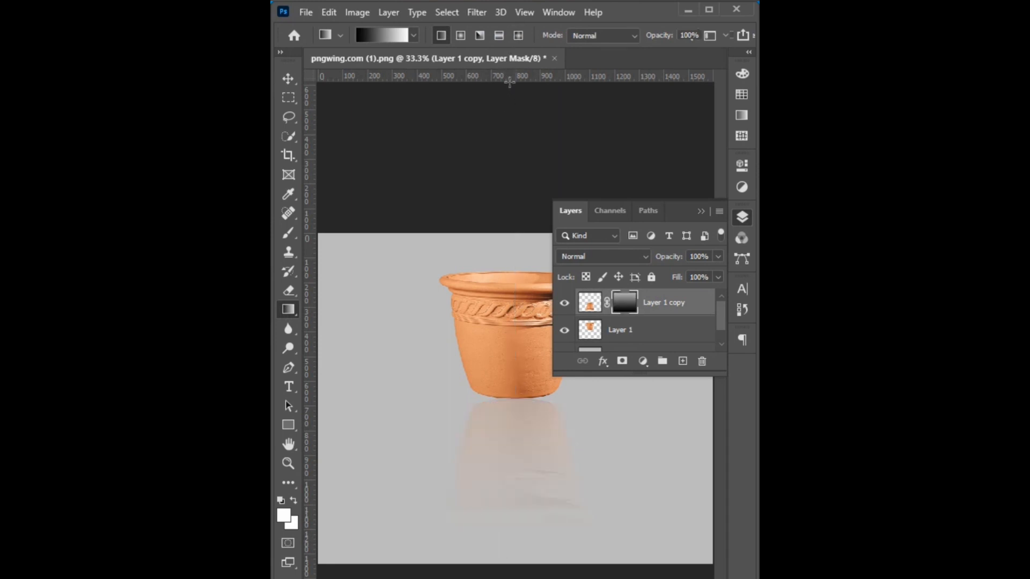
left_click(701, 212)
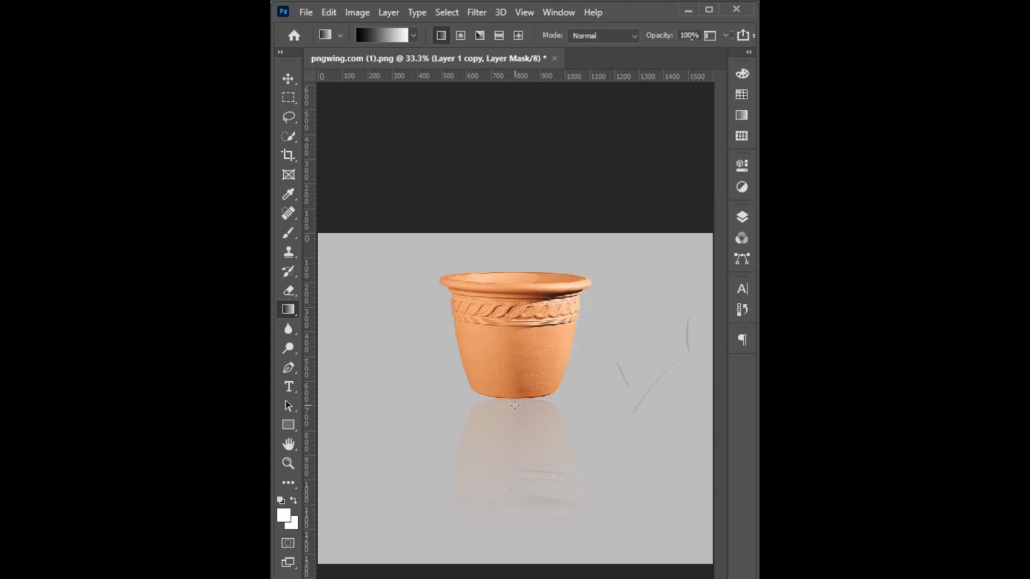
key("v")
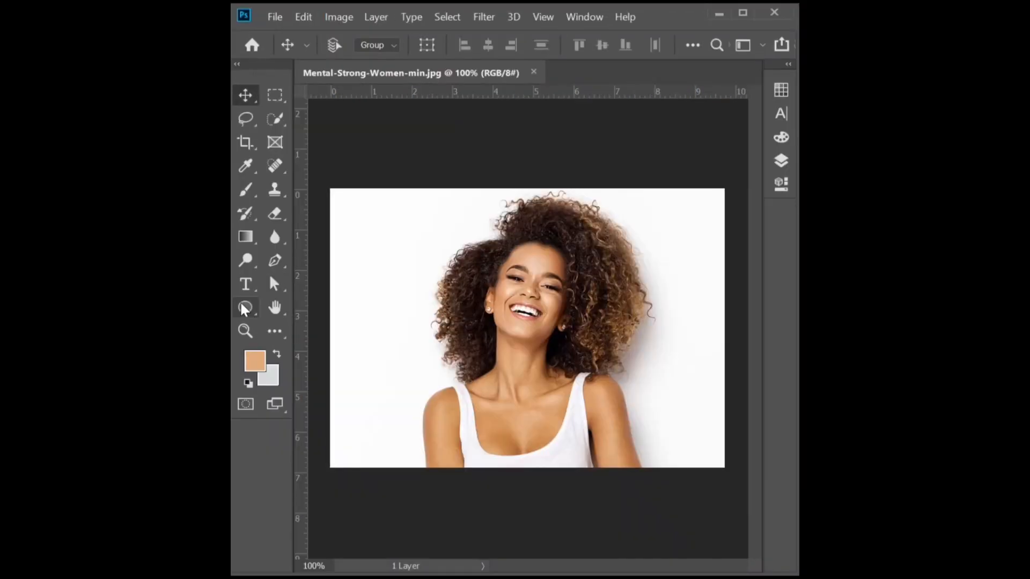
In Mental-Strong-Women-min.jpg, draw a tan rectangle about 379 × 582 px over the photo's right half and align its left edge to the centre
left_click(245, 308)
right_click(247, 307)
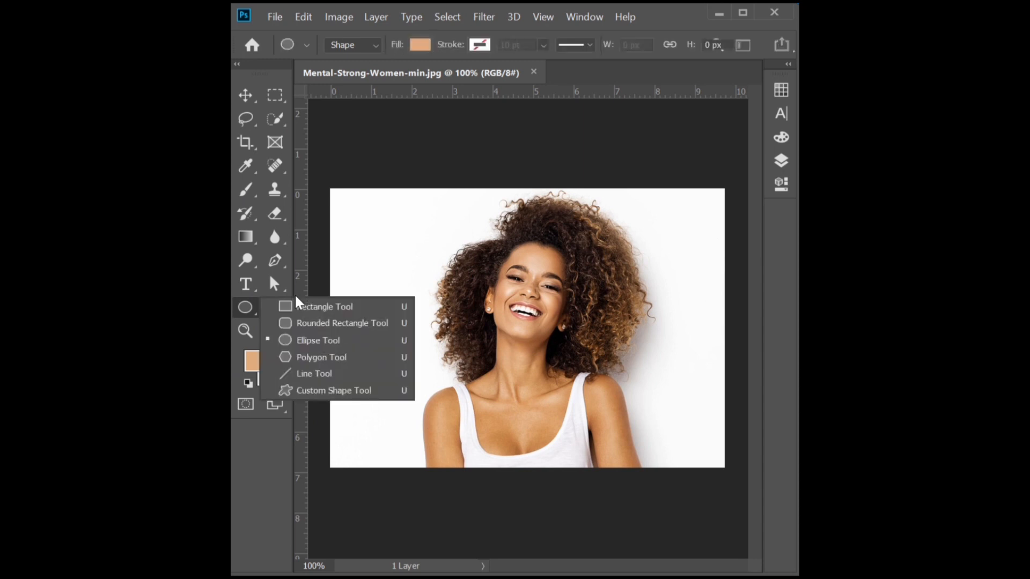
left_click(298, 306)
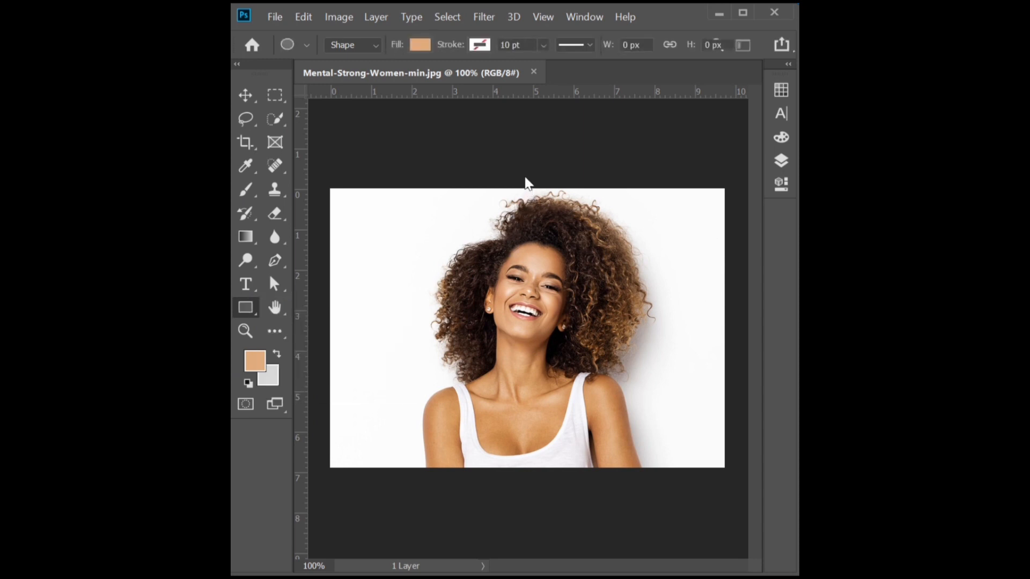
left_click_drag(523, 174, 737, 502)
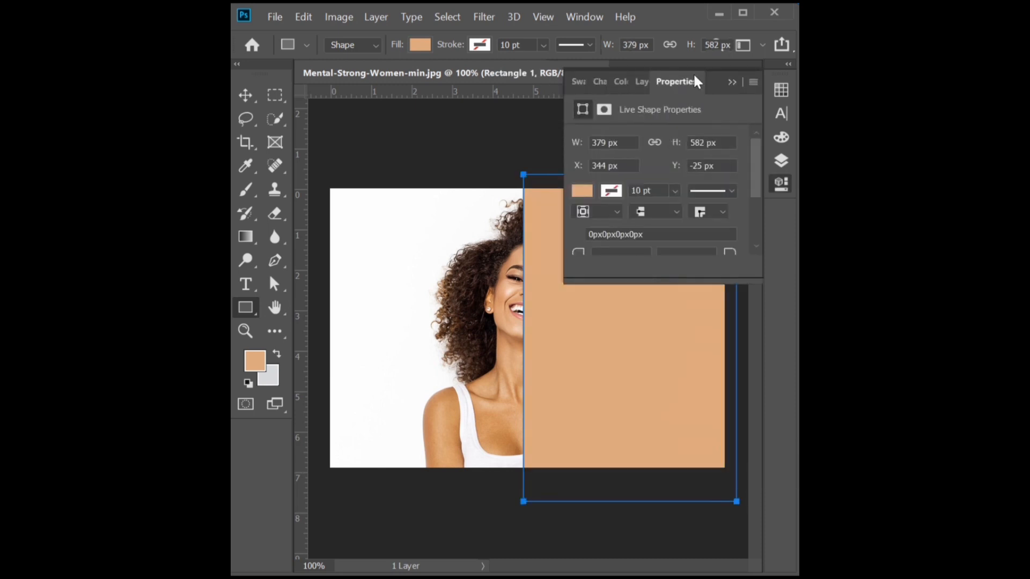
left_click(733, 82)
left_click(250, 89)
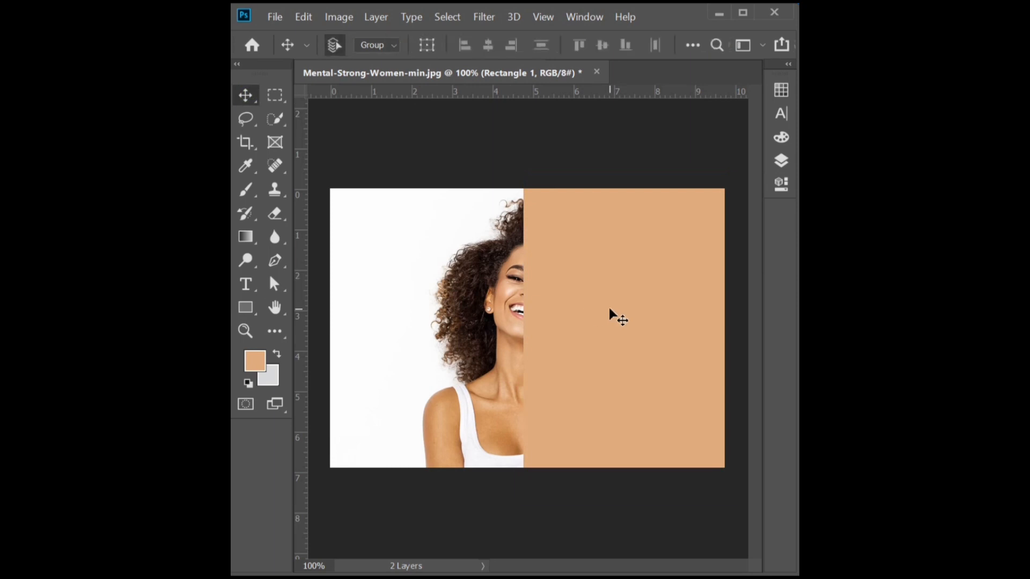
key("ctrl+t")
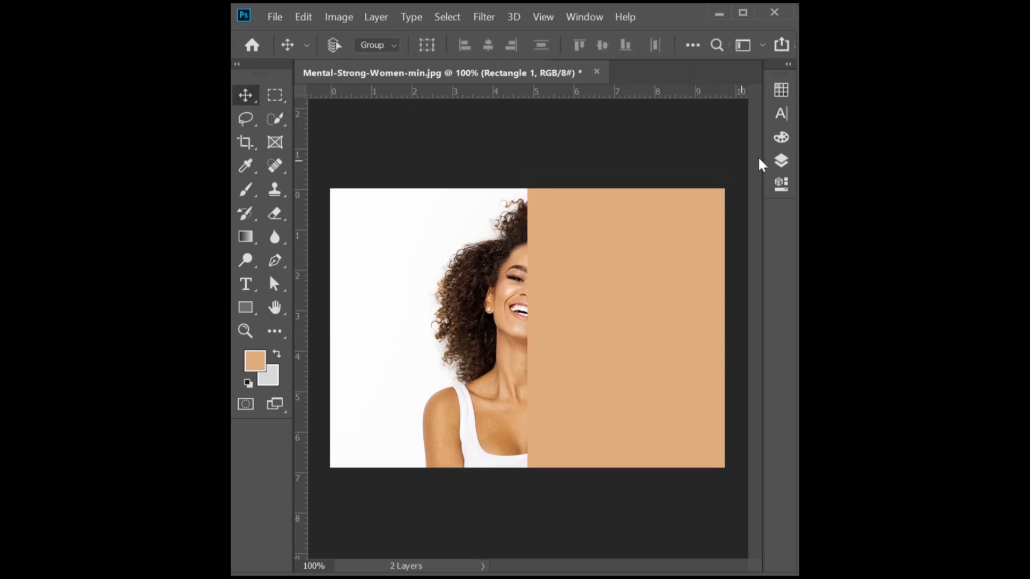
Add white four-line text "Don't , worry be happy" in Bebas Neue Bold above the rectangle layer
left_click(781, 161)
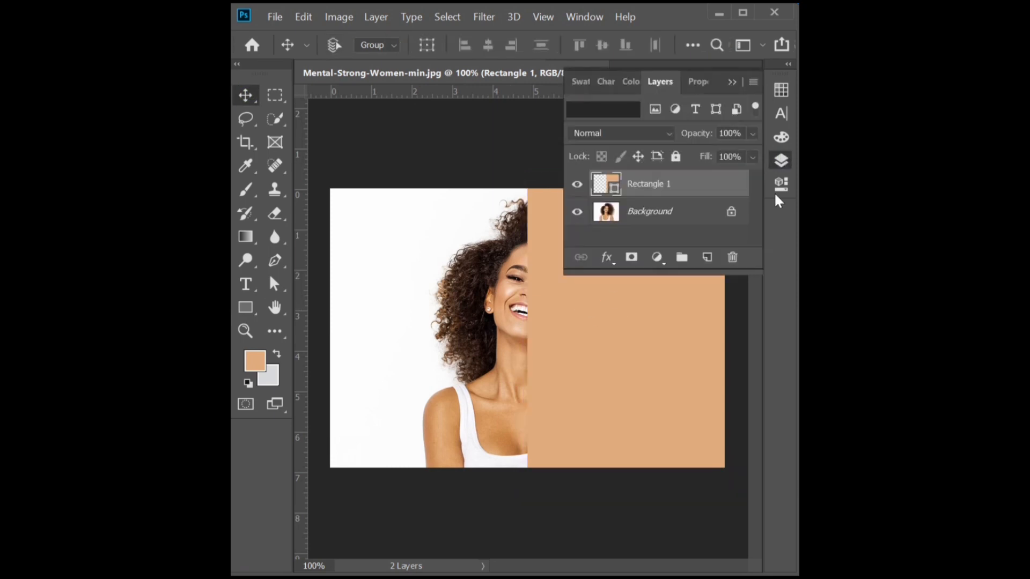
left_click(246, 284)
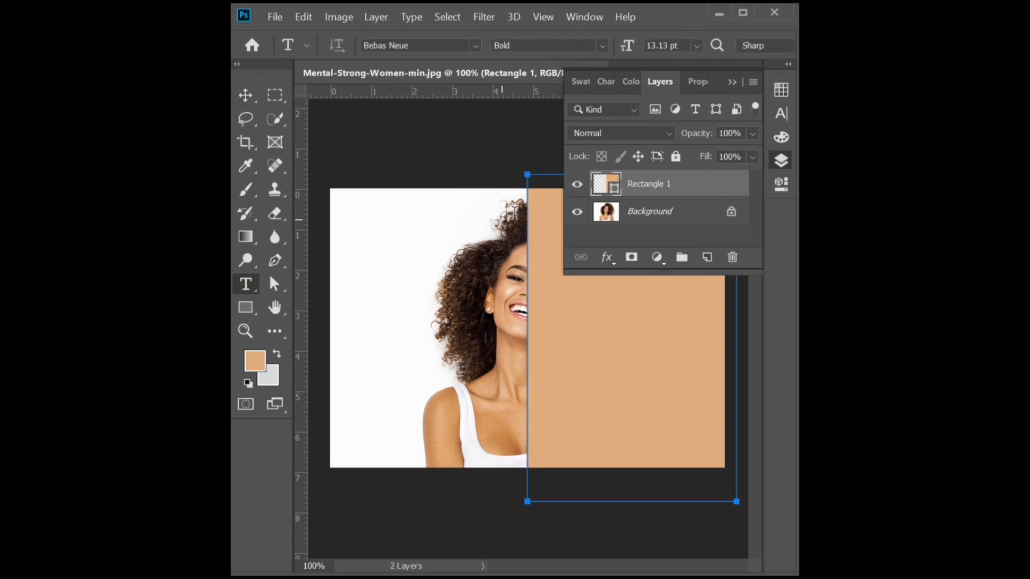
left_click(412, 291)
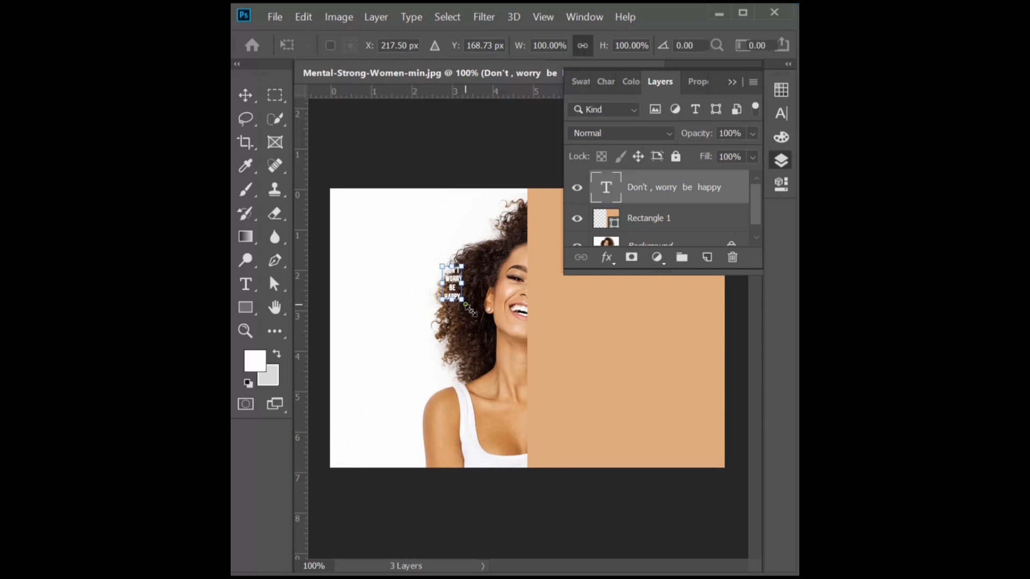
Enlarge the text to about 808.73% and position it over the tan rectangle
left_click_drag(464, 302, 581, 457)
left_click_drag(520, 341, 588, 274)
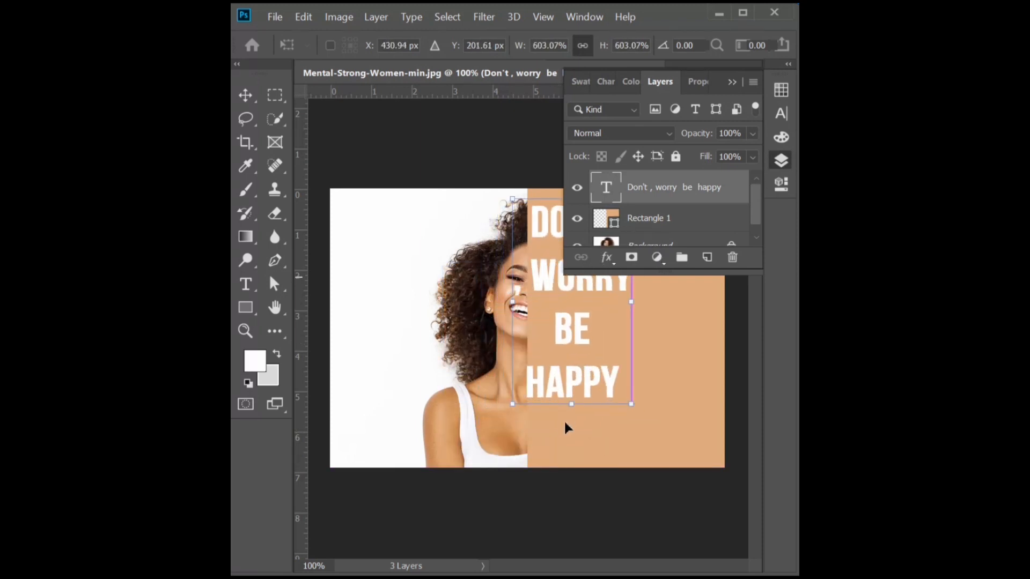
left_click_drag(631, 404, 691, 451)
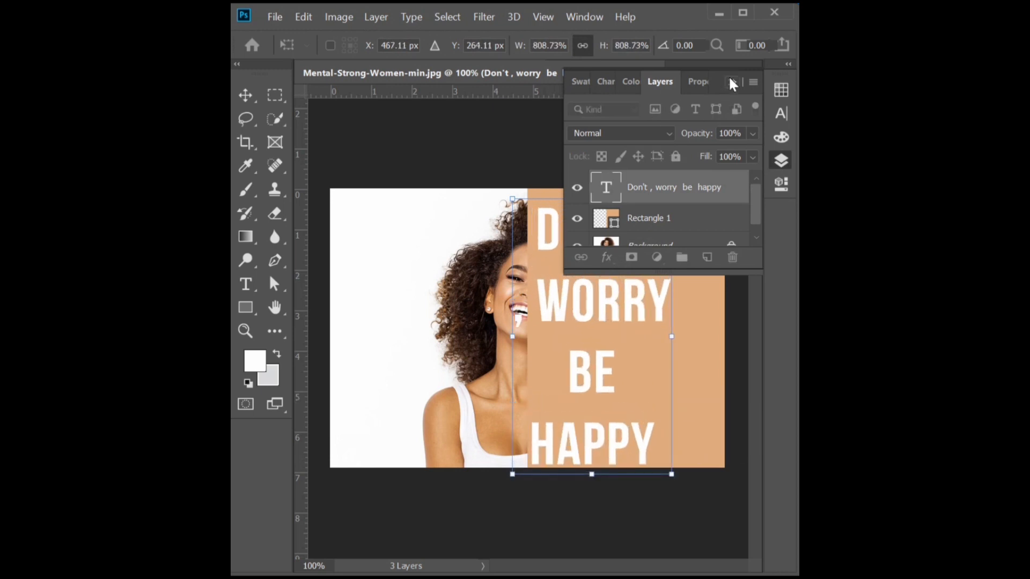
left_click(731, 82)
key("Return")
Set the text layer's fill opacity to 0% and apply a knockout so the photo shows through the letters in the tan rectangle
left_click(781, 161)
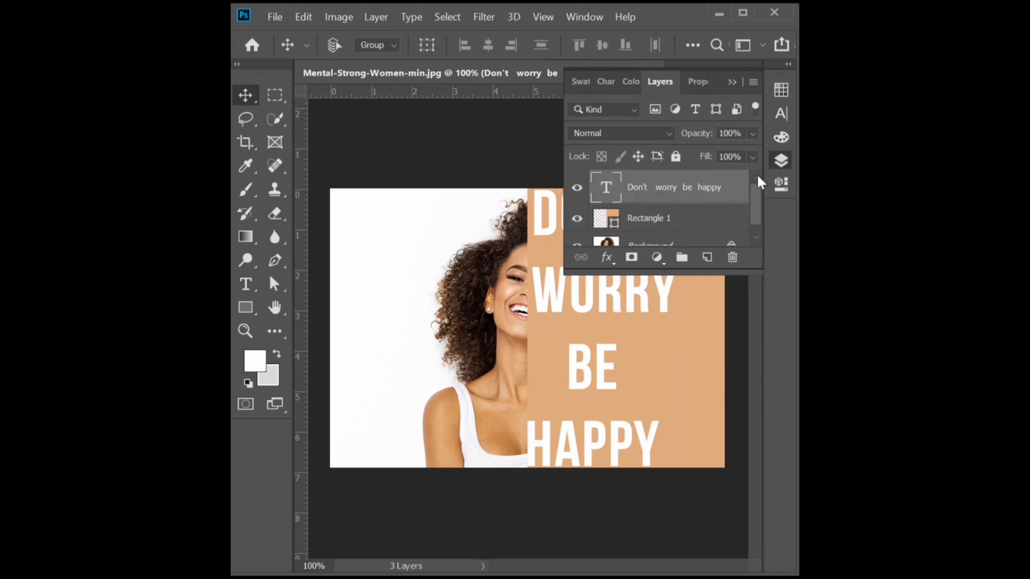
left_click(607, 258)
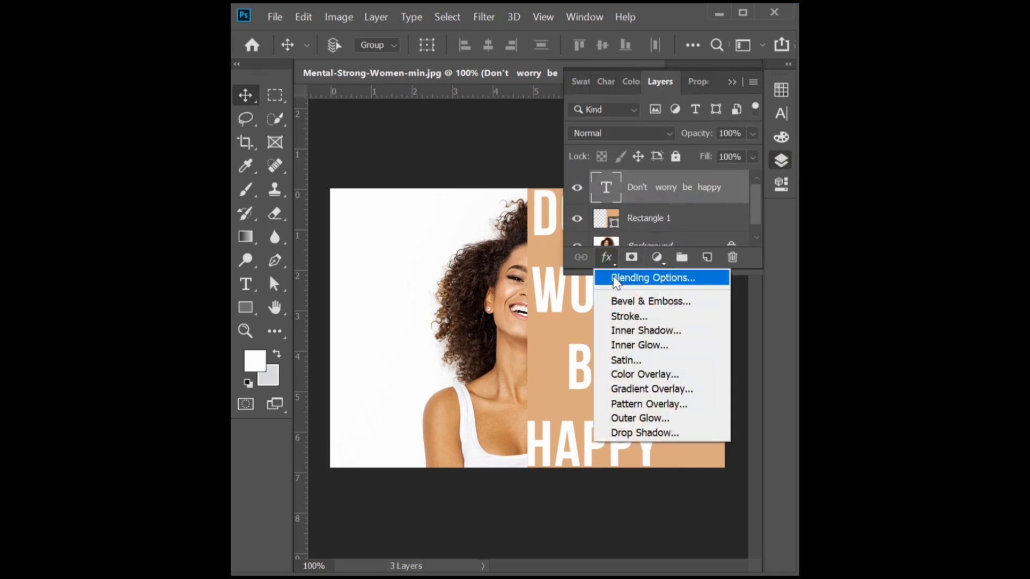
left_click(616, 280)
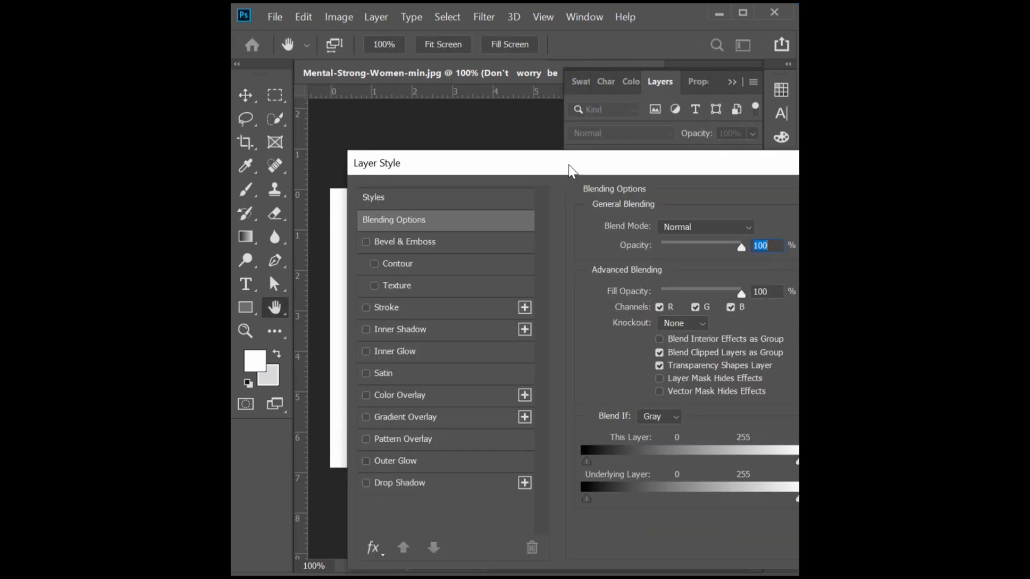
left_click_drag(572, 171, 434, 206)
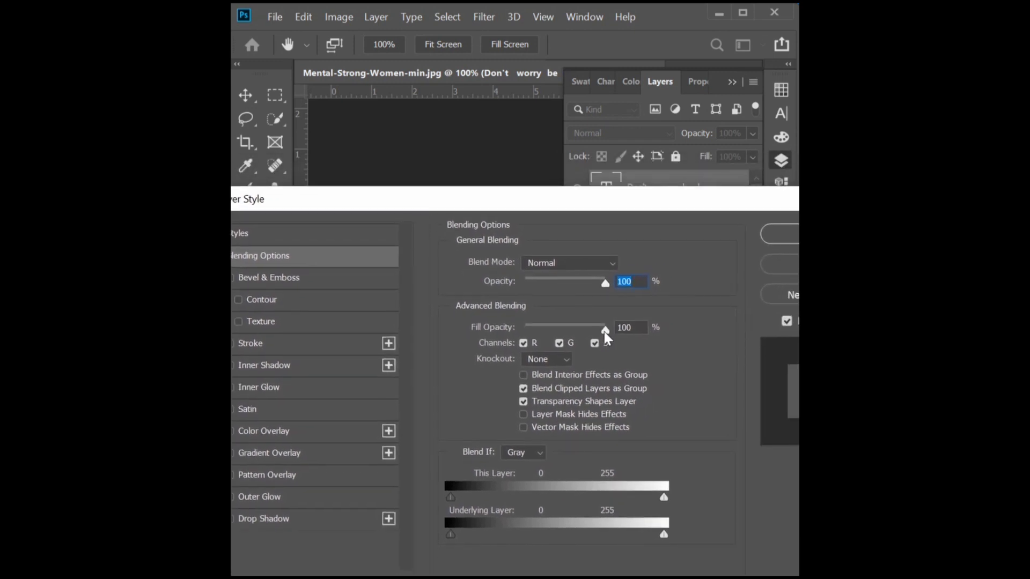
left_click_drag(604, 331, 509, 330)
left_click(550, 359)
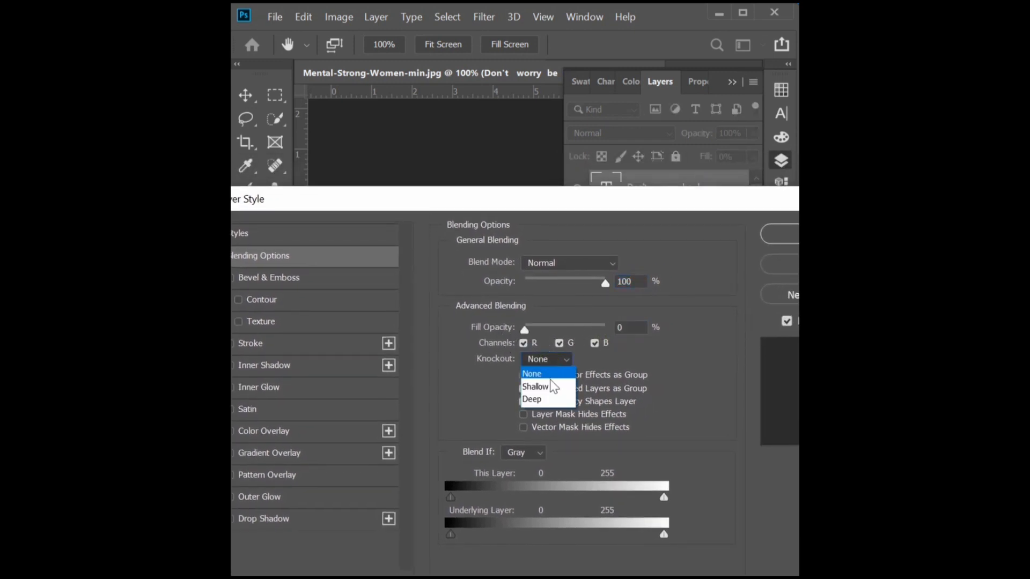
left_click(773, 236)
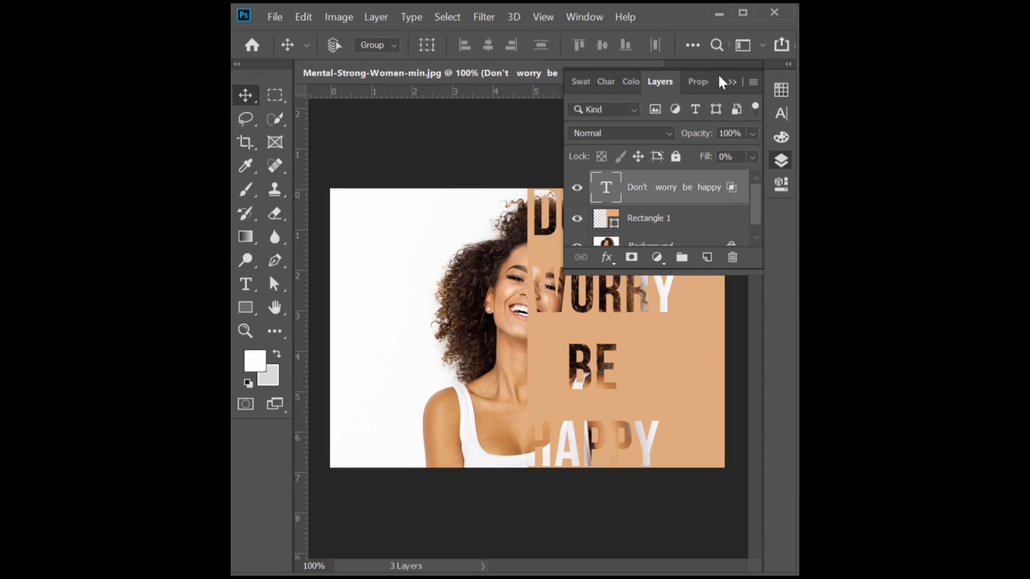
left_click(731, 82)
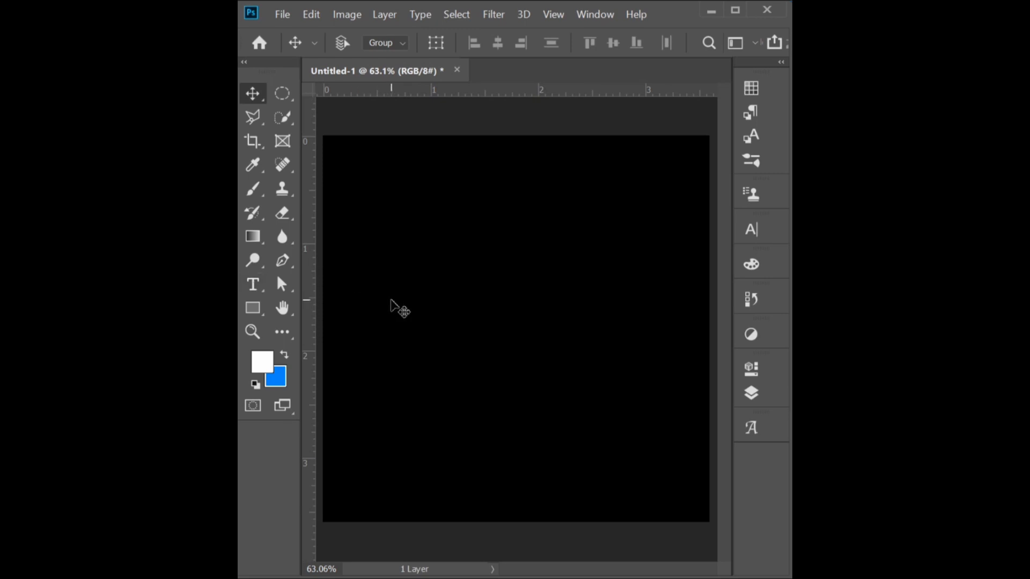
In the black Untitled-1 document, add white text "Hello" in Gobold Bold Regular at 20 pt
left_click(258, 288)
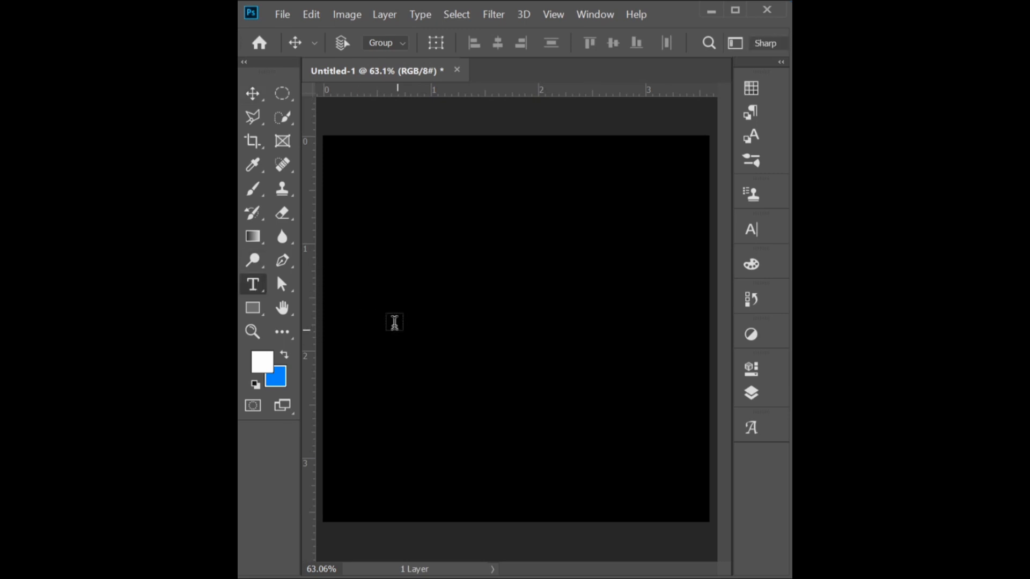
left_click(534, 334)
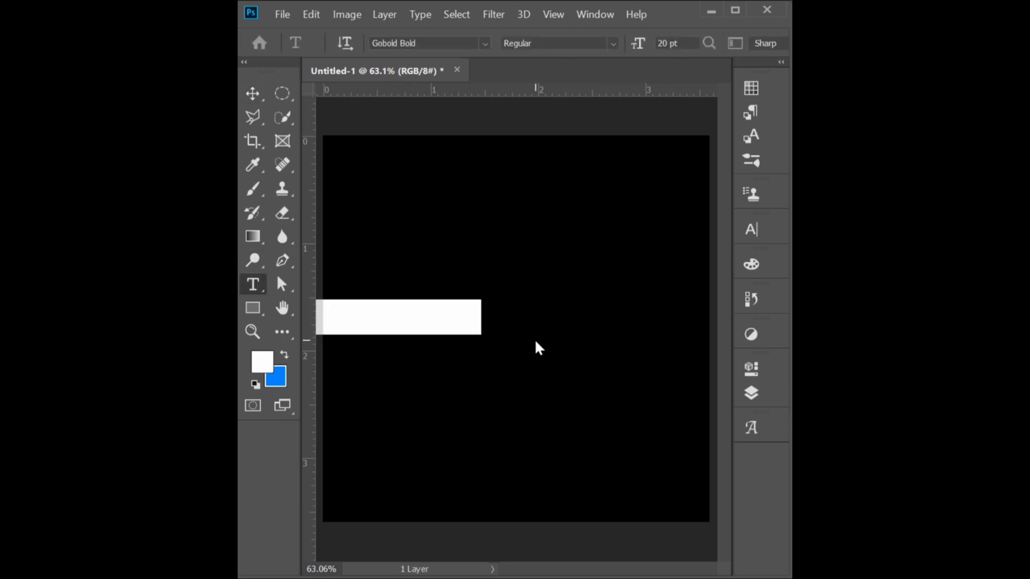
type("HE")
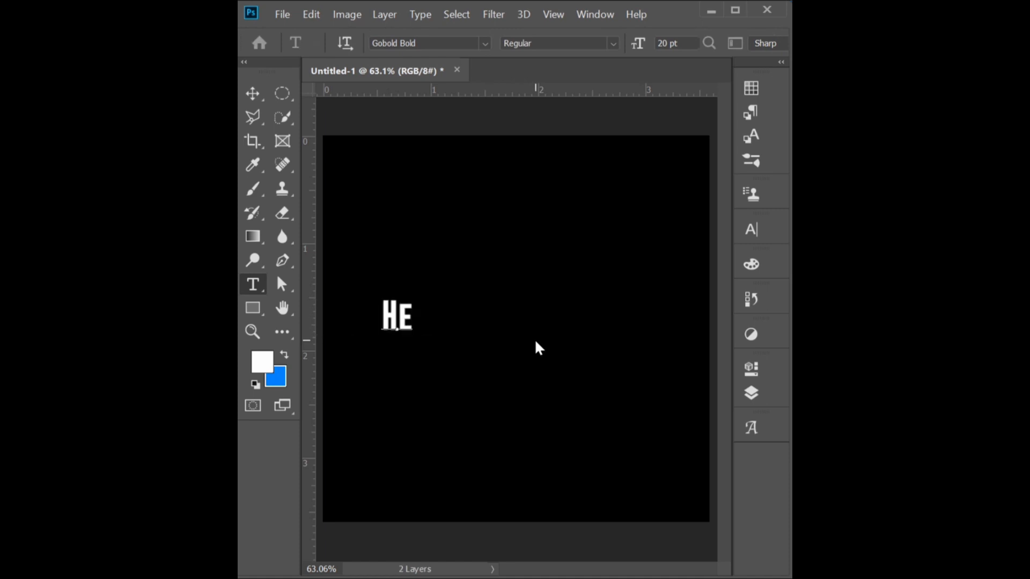
type("LLO")
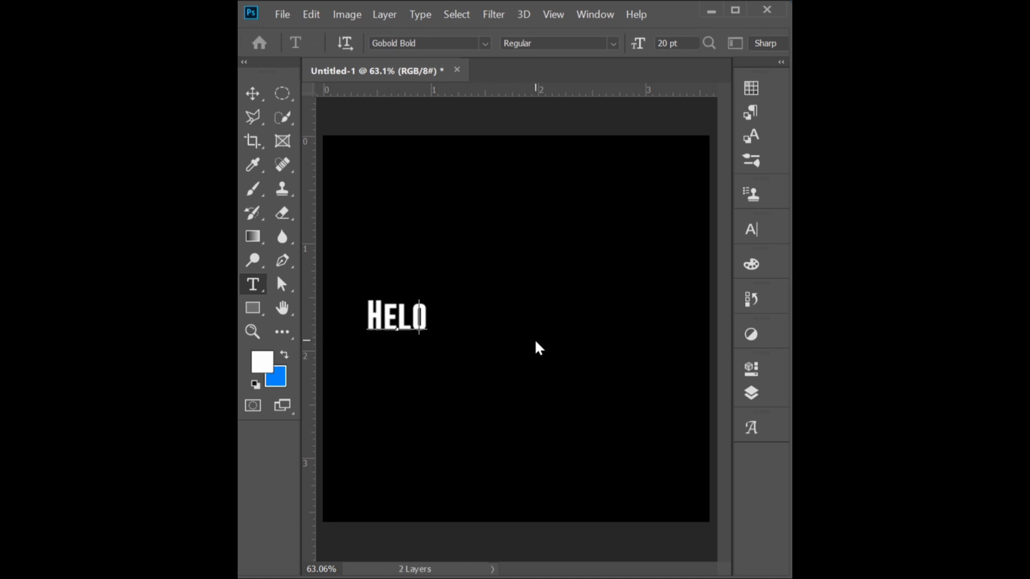
key("BackSpace")
type("LO")
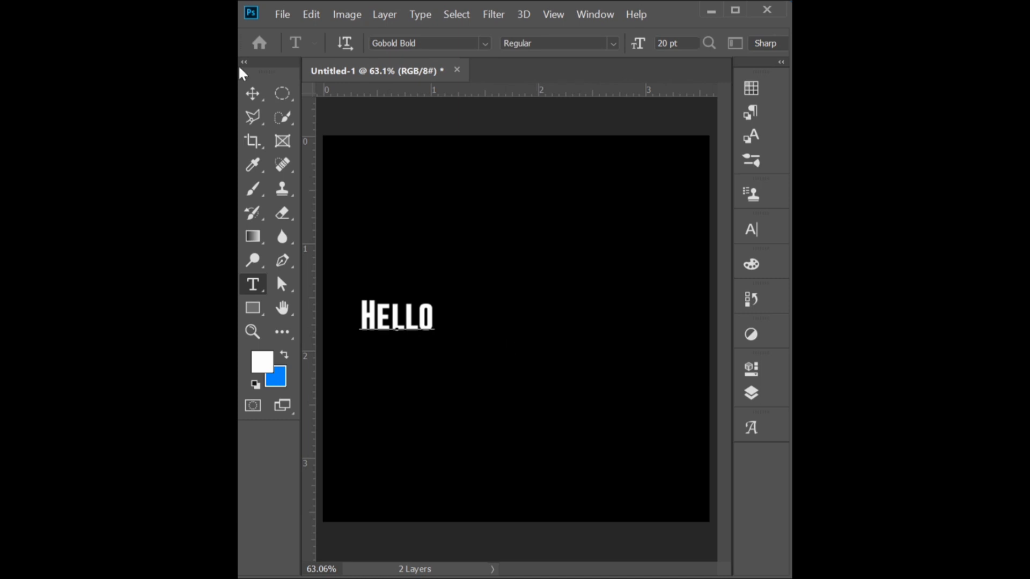
Enlarge the "Hello" text to about 399.52% and centre it on the canvas
left_click(254, 94)
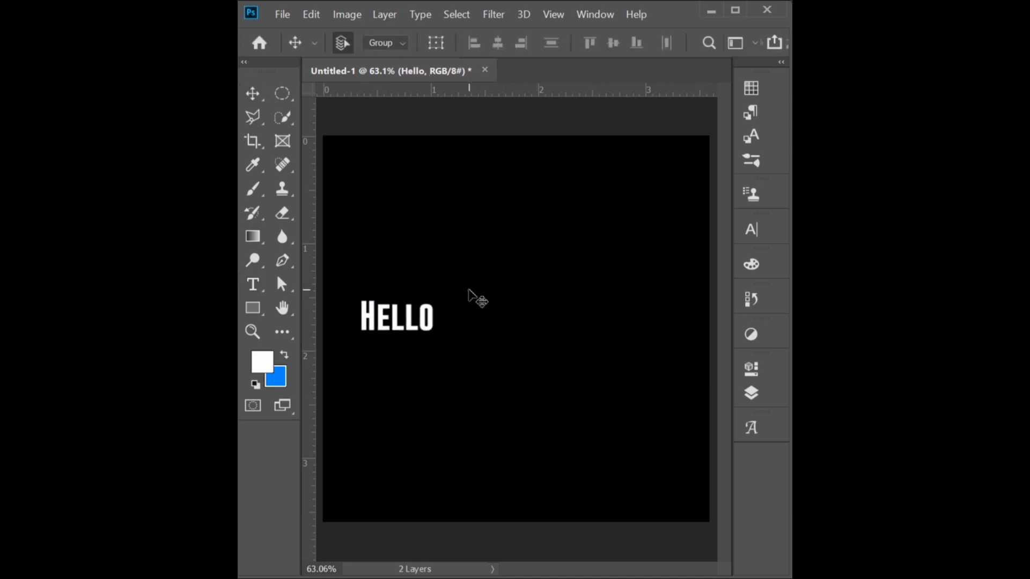
key("ctrl+t")
left_click_drag(464, 355, 667, 459)
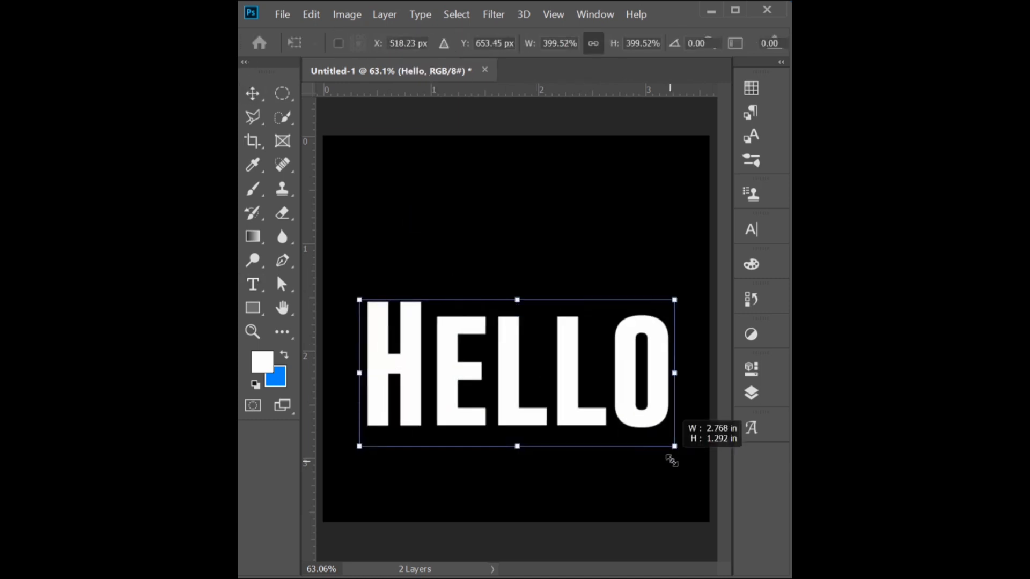
left_click_drag(515, 388, 499, 330)
key("Return")
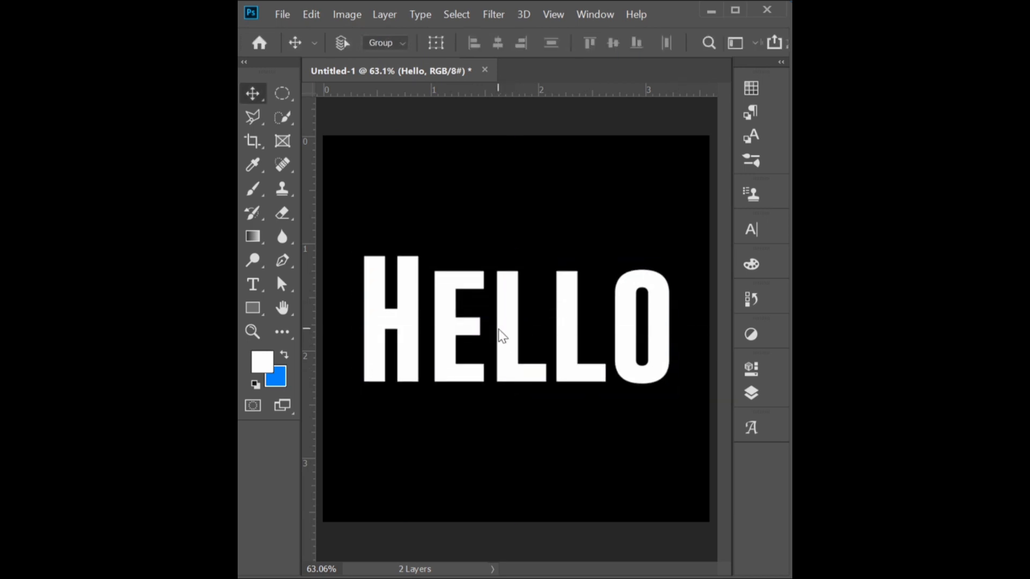
Rasterize the "Hello" text layer
left_click(746, 397)
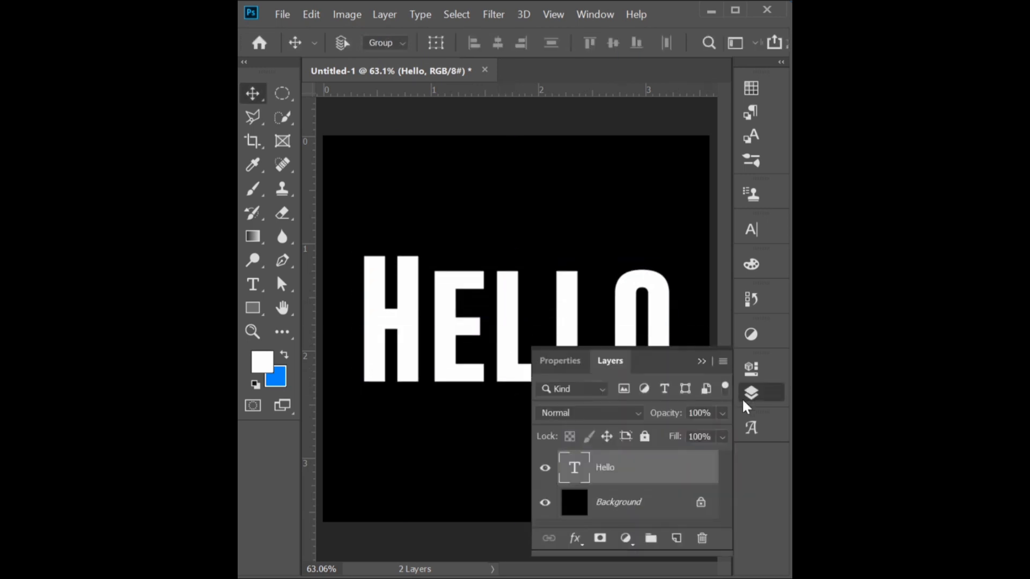
right_click(616, 465)
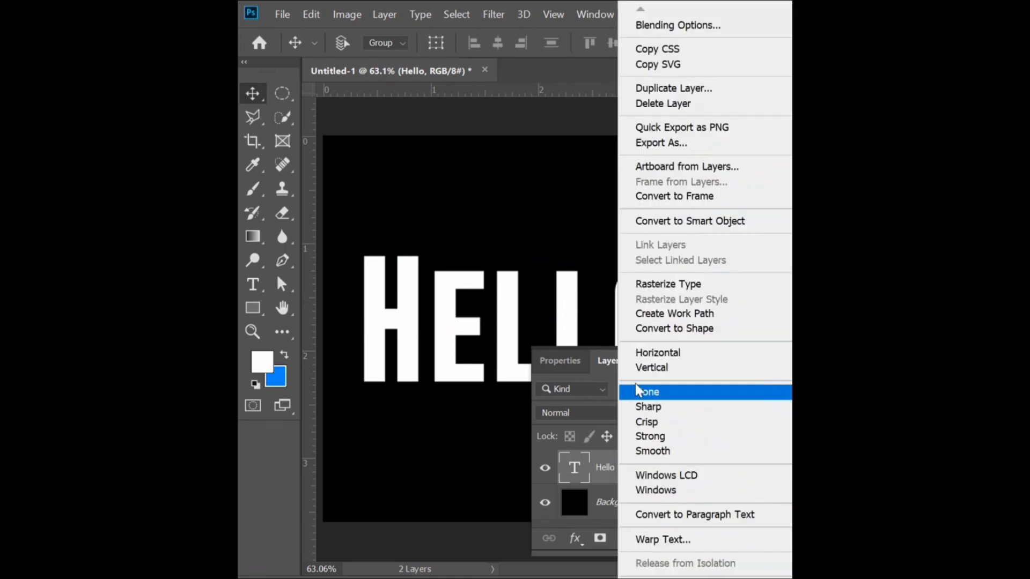
left_click(644, 286)
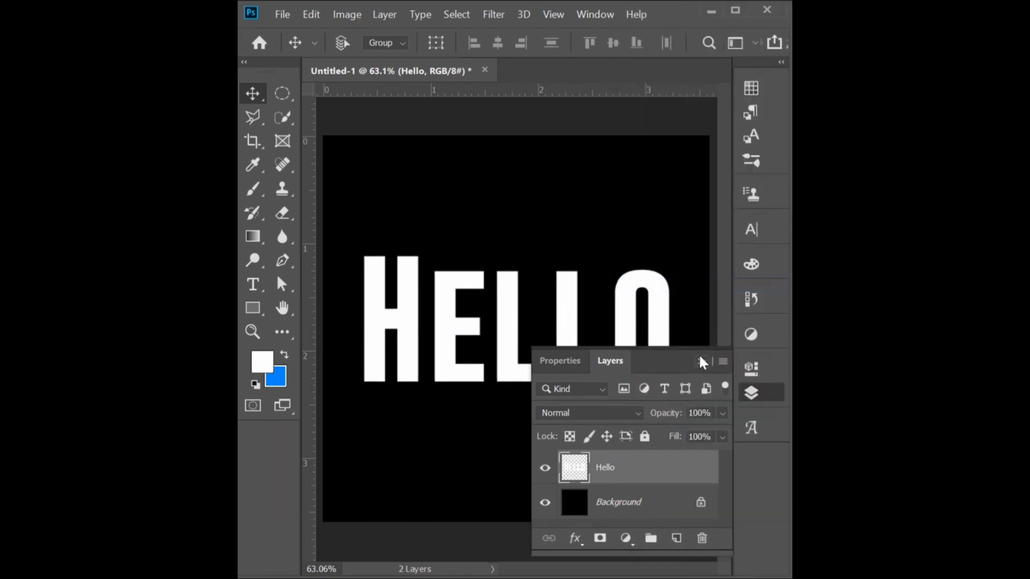
left_click(701, 360)
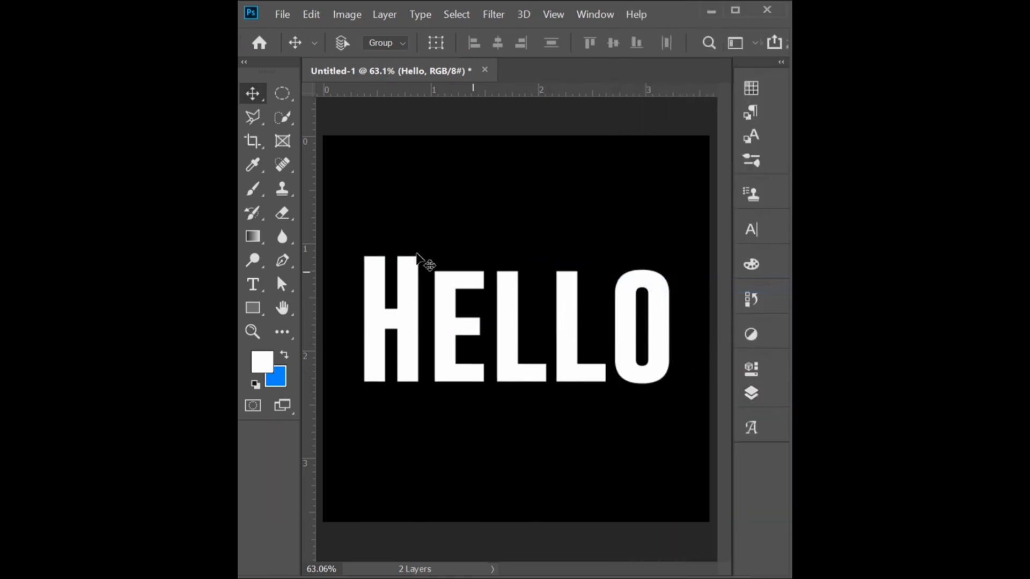
Select the upper part of "Hello" with the Polygonal Lasso, along a diagonal from the H's top-left to the O's bottom-right
left_click(252, 116)
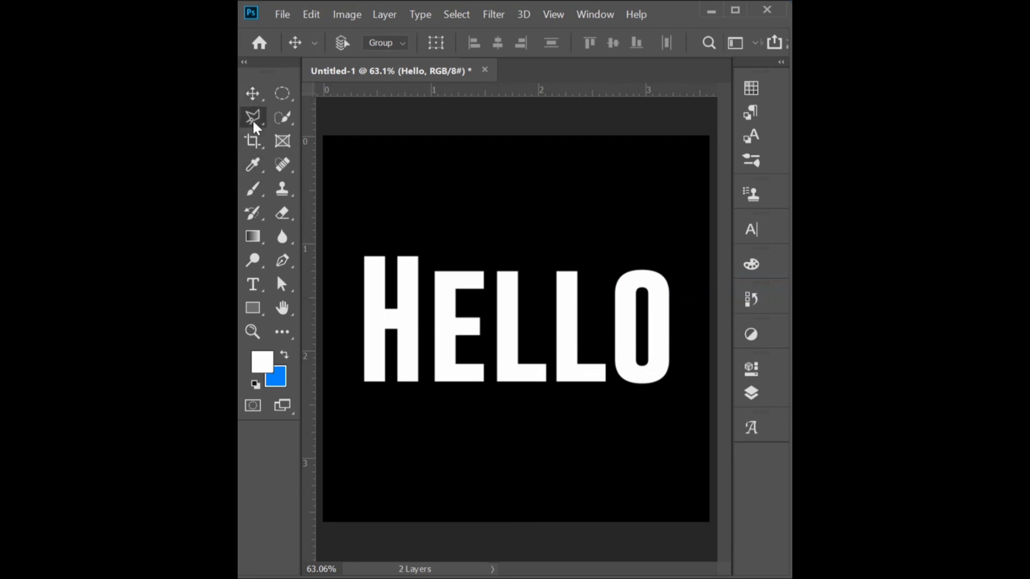
left_click(350, 251)
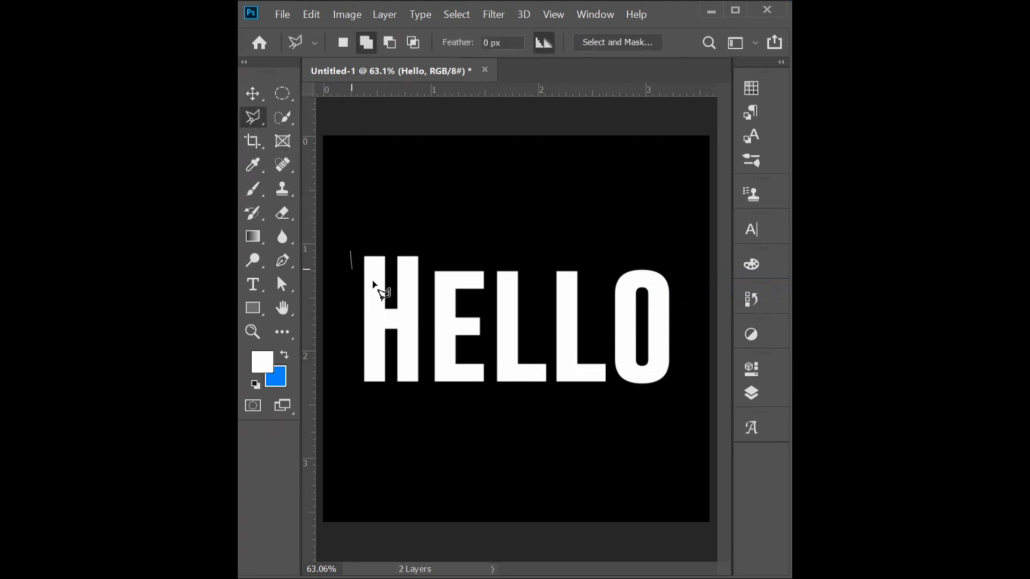
left_click(692, 381)
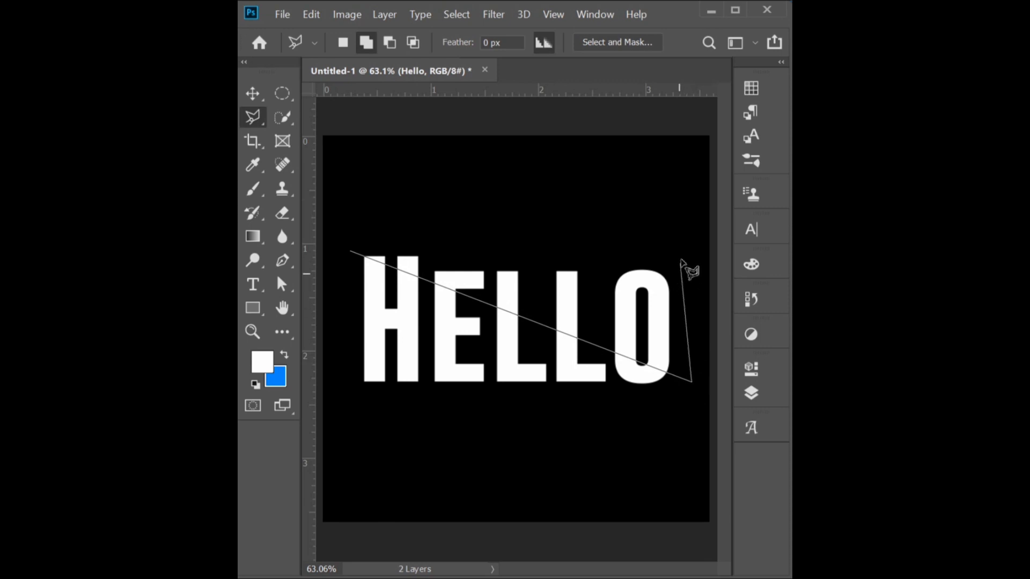
left_click(683, 243)
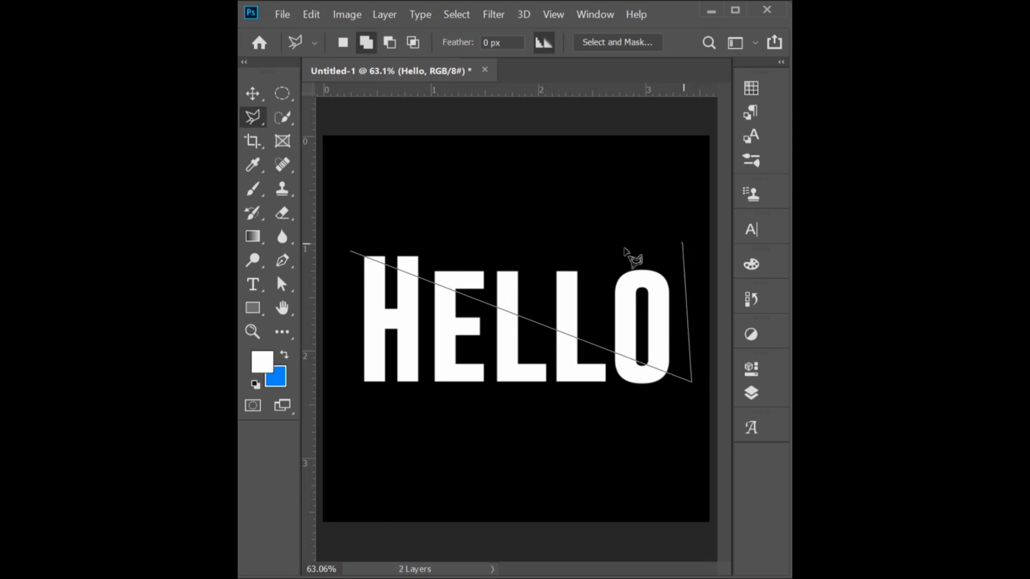
left_click(352, 251)
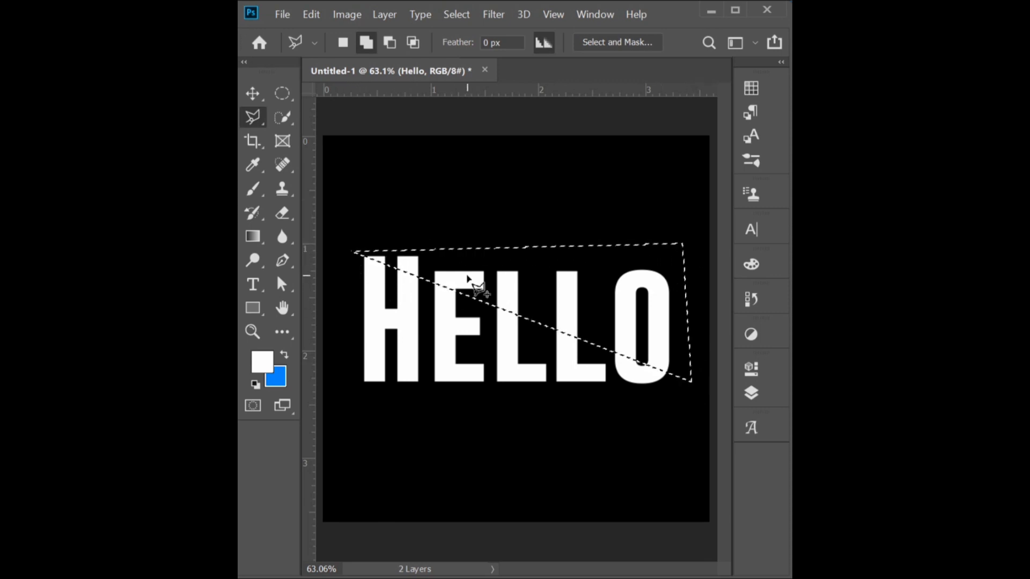
Cut the selected upper part of "Hello" to a new layer and shift it slightly up and right from the lower part
right_click(467, 276)
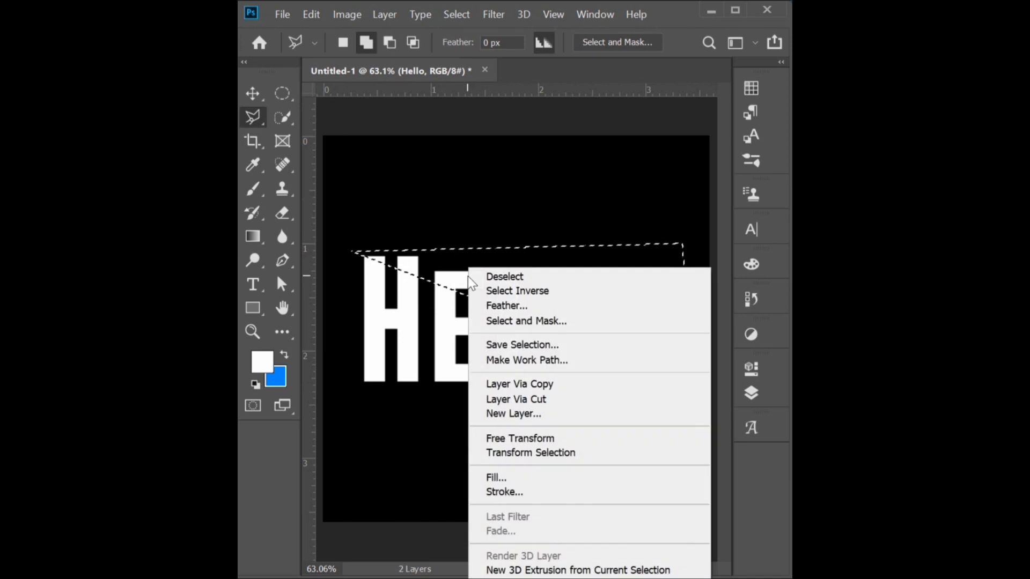
left_click(505, 400)
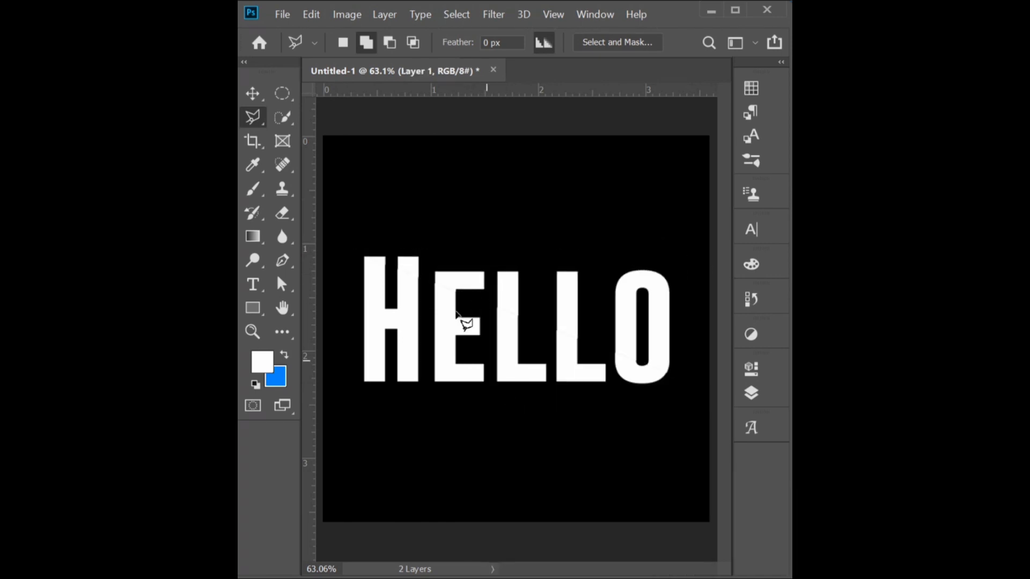
left_click(261, 93)
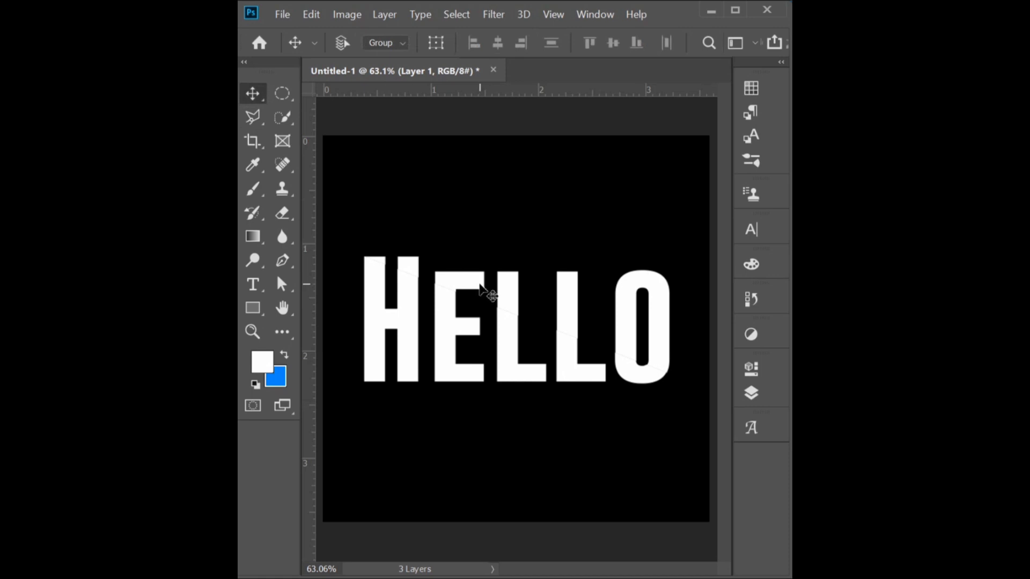
left_click_drag(480, 288, 489, 277)
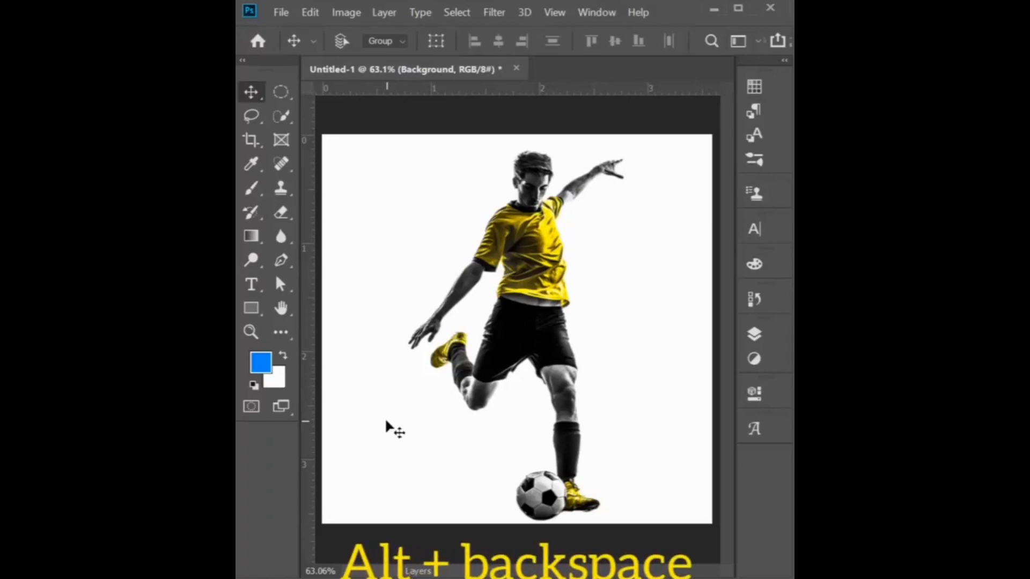
Fill the background behind the footballer with blue and add white text "Goal" in Gobold Bold at 20 pt
key("alt+BackSpace")
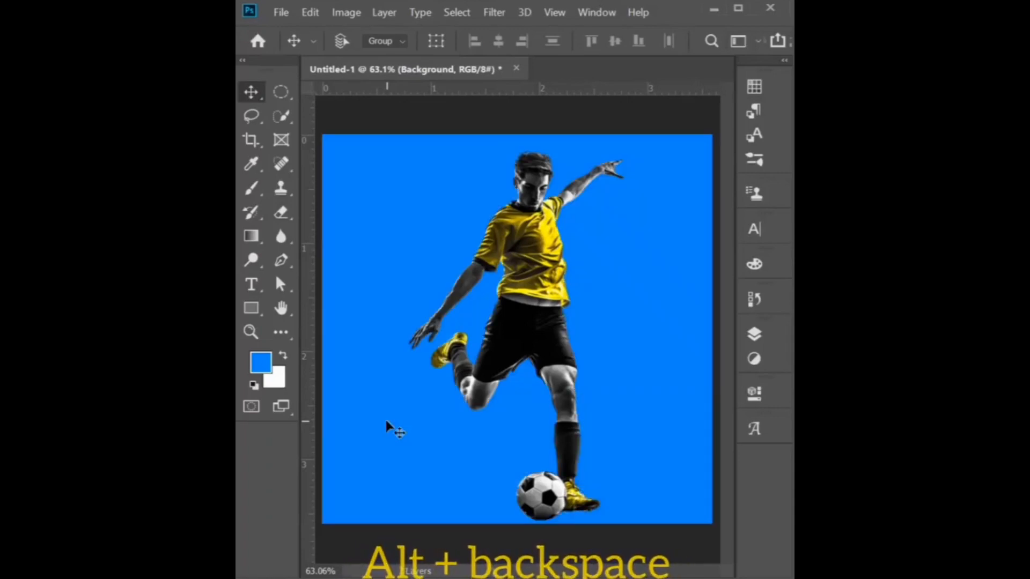
left_click(252, 287)
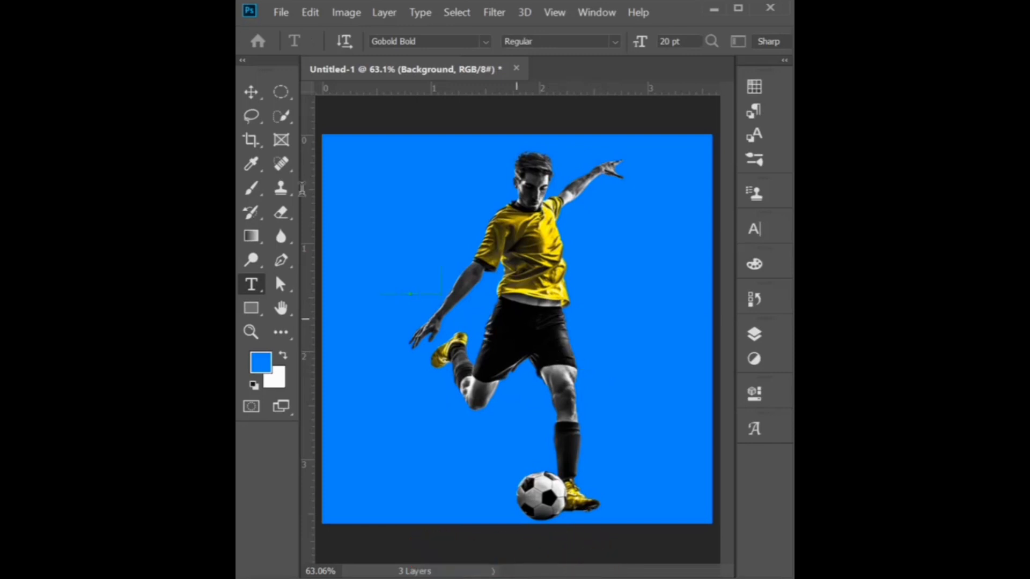
left_click(250, 100)
left_click(283, 357)
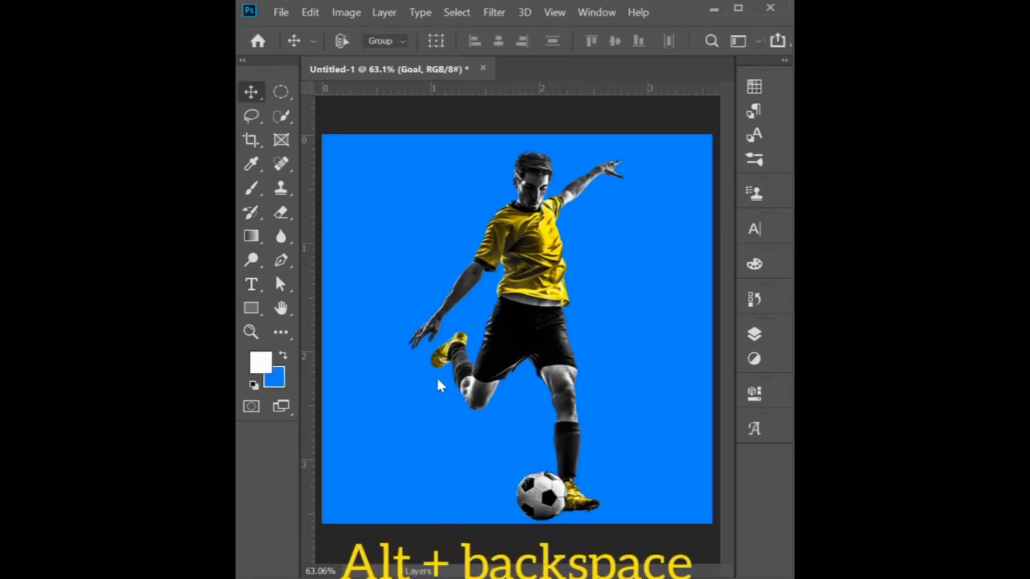
key("alt+BackSpace")
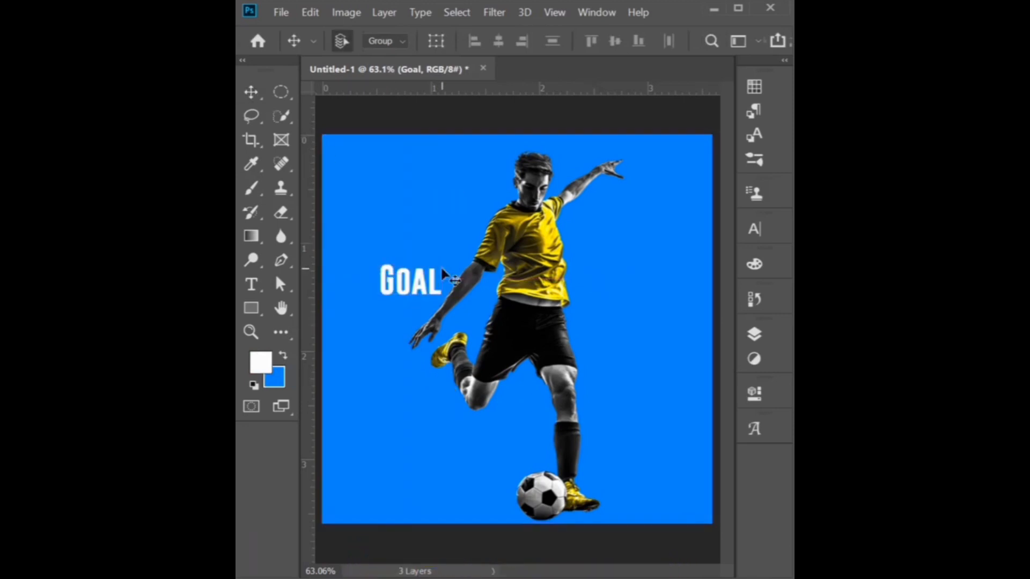
Enlarge the "Goal" text and position it behind the footballer's torso
key("ctrl+t")
left_click_drag(439, 294, 627, 403)
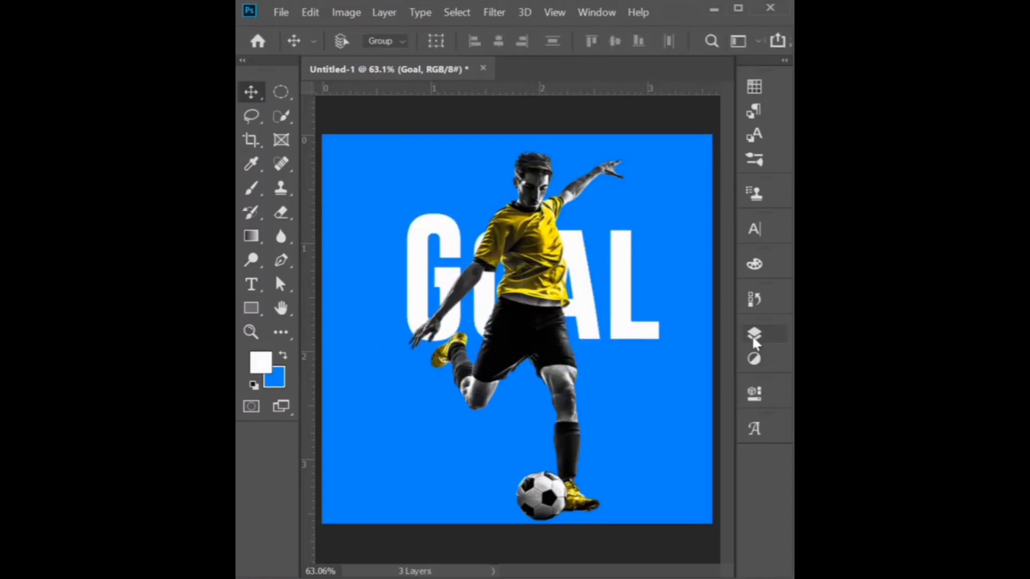
Duplicate the Goal text layer and place the copy above the footballer layer
left_click(752, 334)
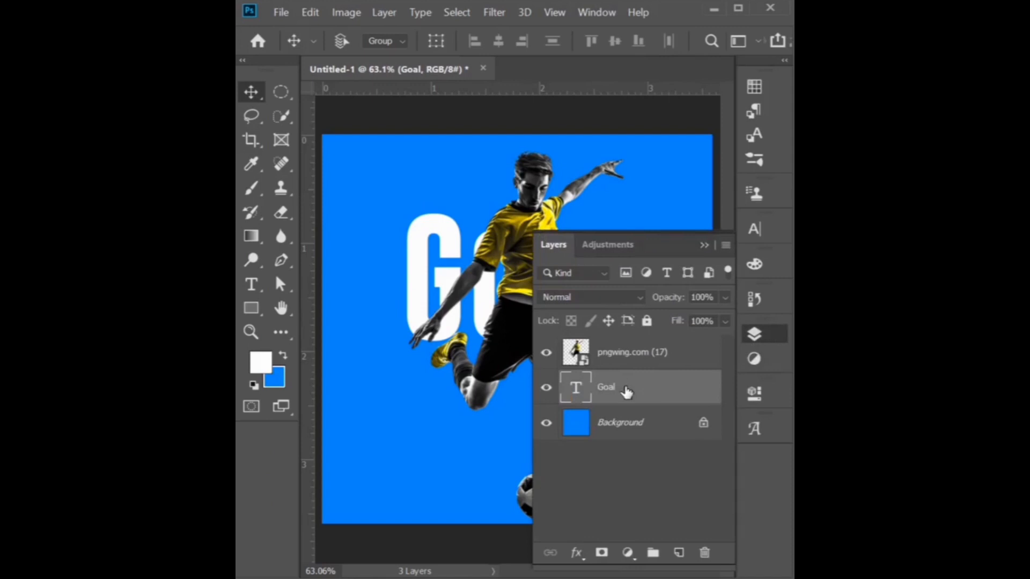
left_click_drag(626, 392, 653, 464)
key("ctrl+j")
left_click_drag(639, 395, 639, 338)
Convert the Goal copy text layer to a shape and remove its fill
right_click(646, 355)
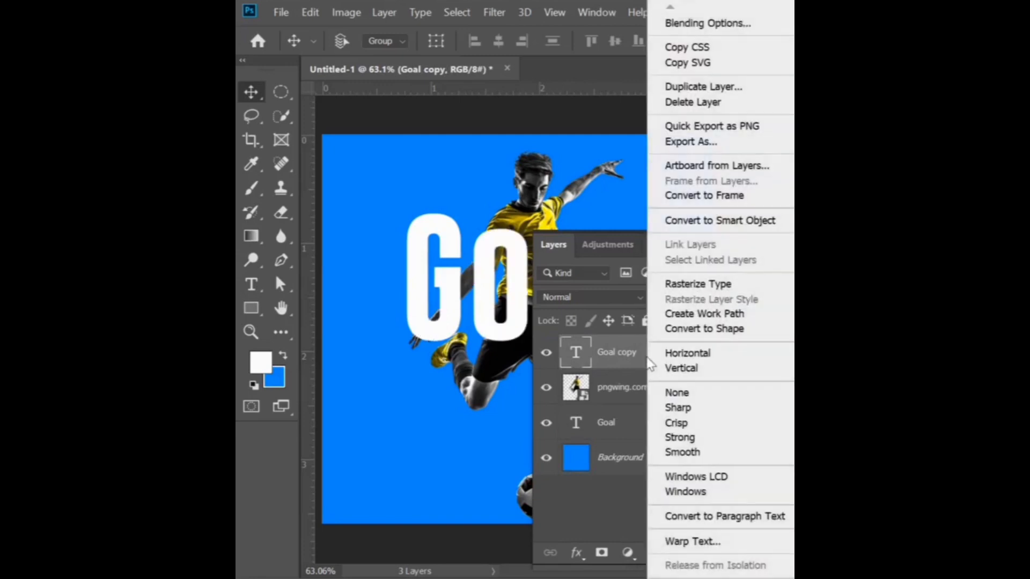
left_click(681, 330)
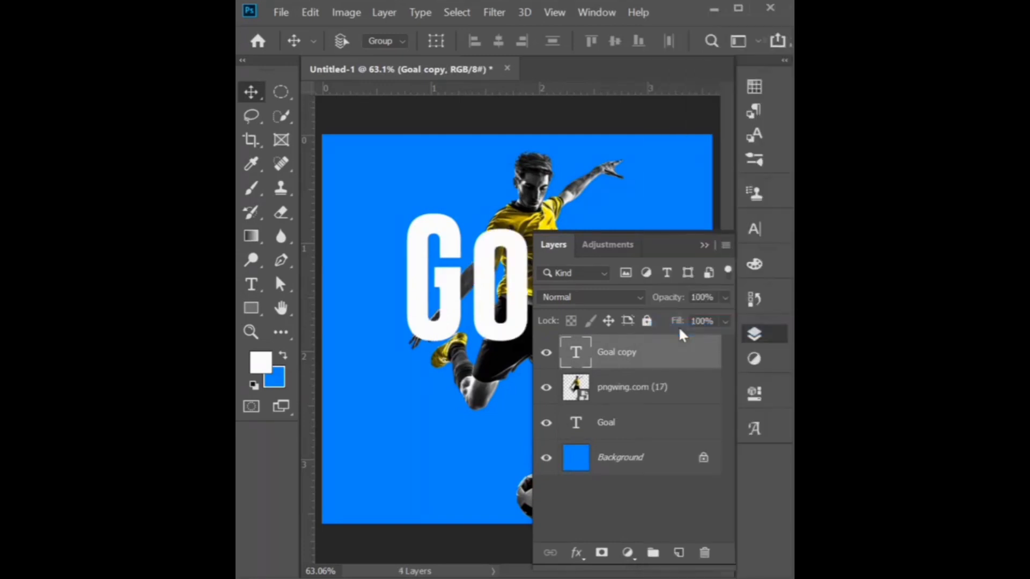
left_click(251, 309)
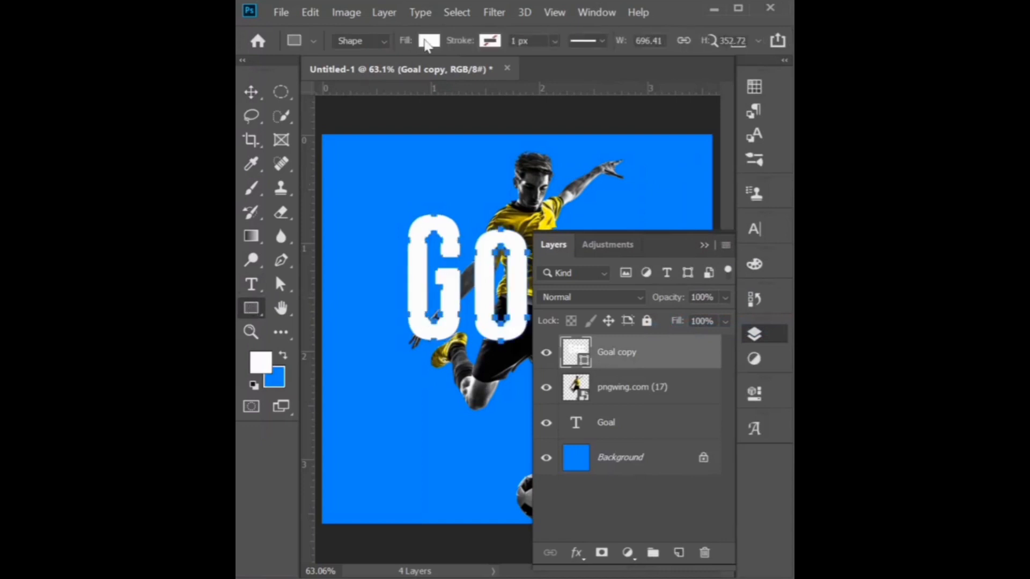
left_click(429, 41)
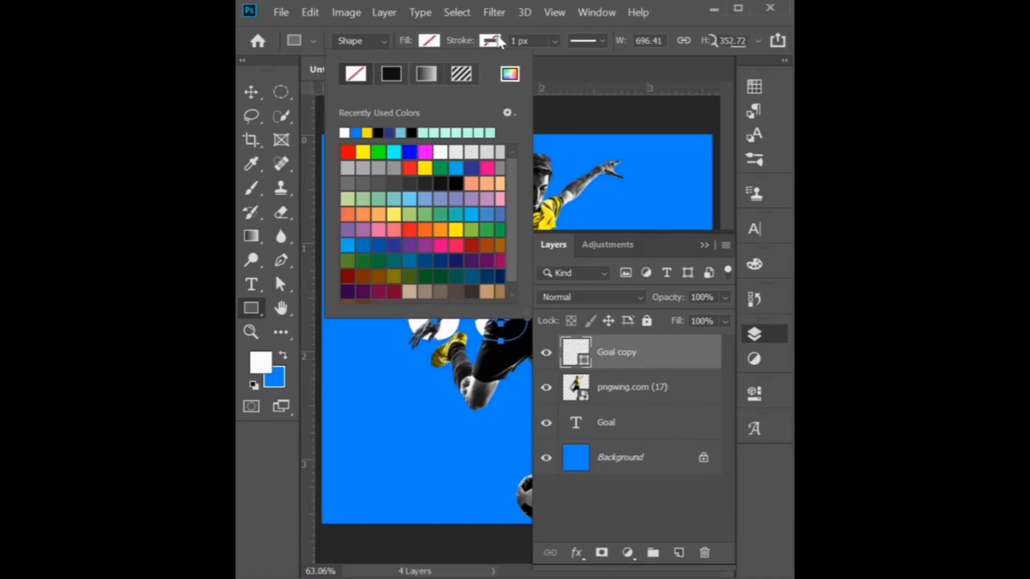
Give the Goal copy shape a white 5 px stroke as an outline over the footballer
left_click(498, 41)
left_click(498, 41)
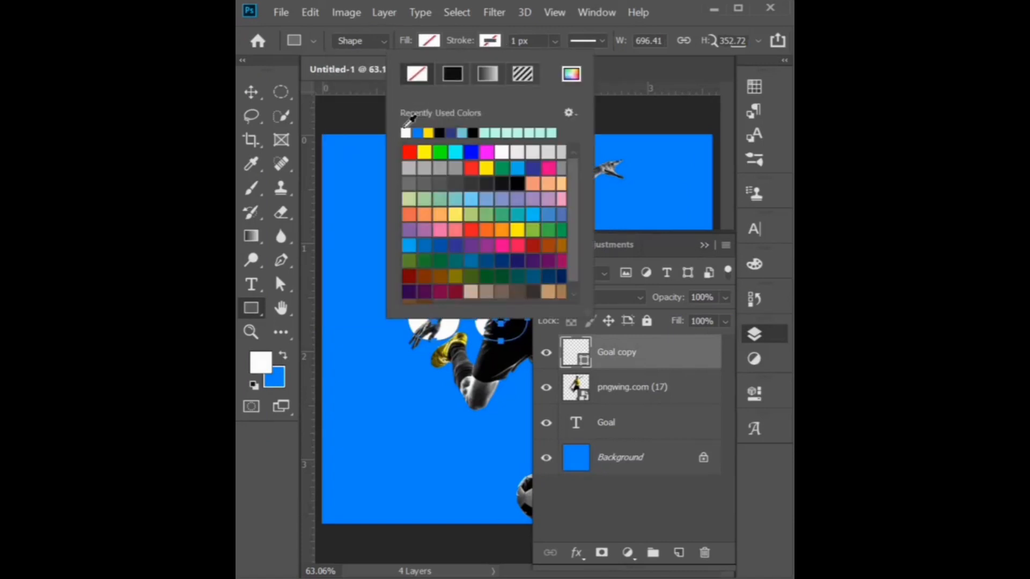
left_click(514, 41)
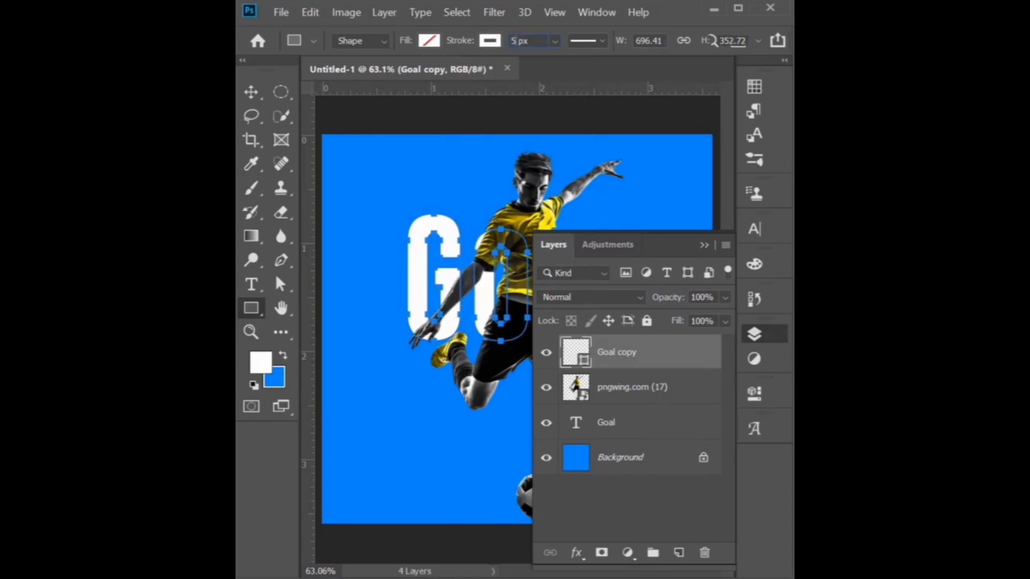
key("Return")
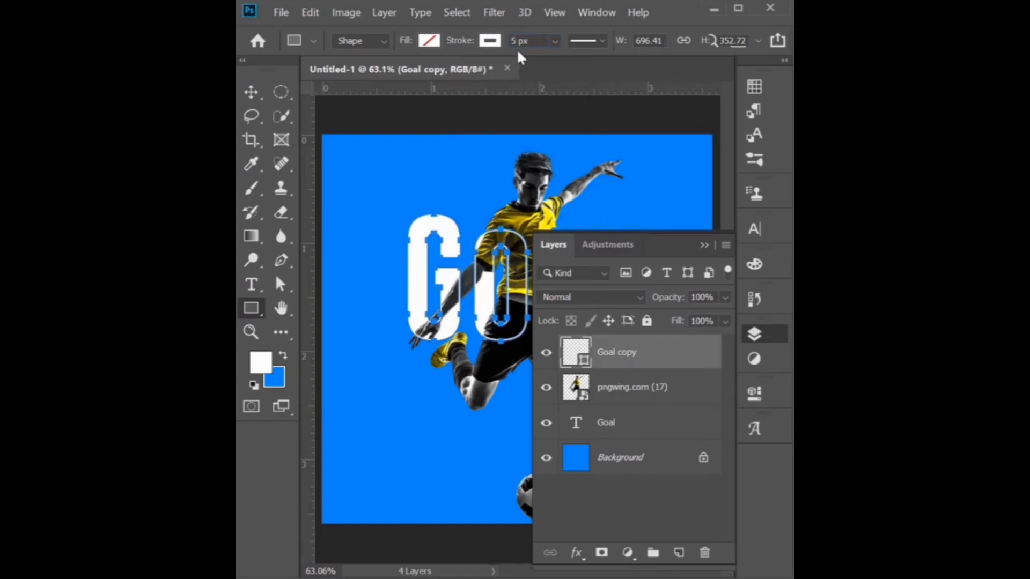
left_click(705, 246)
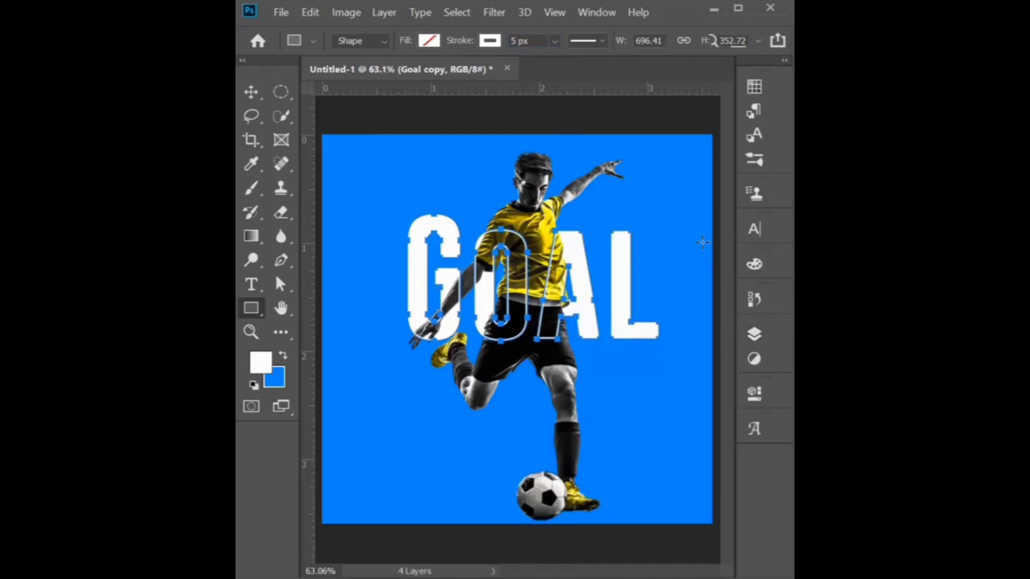
left_click(260, 96)
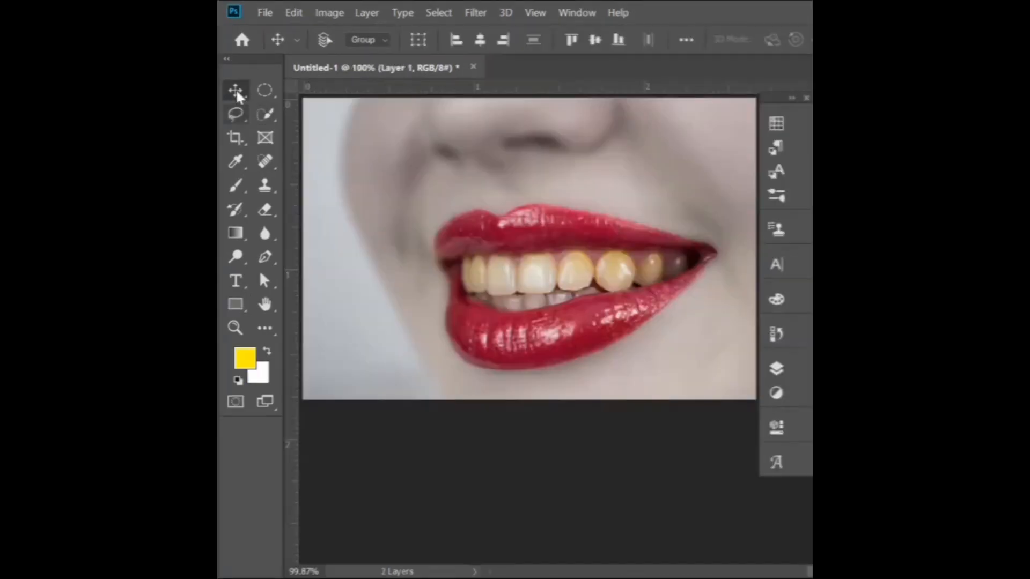
Try painting white over the front teeth with a 70 px brush, and undo the stroke
left_click(236, 188)
key("x")
left_click(498, 279)
left_click_drag(498, 279, 521, 276)
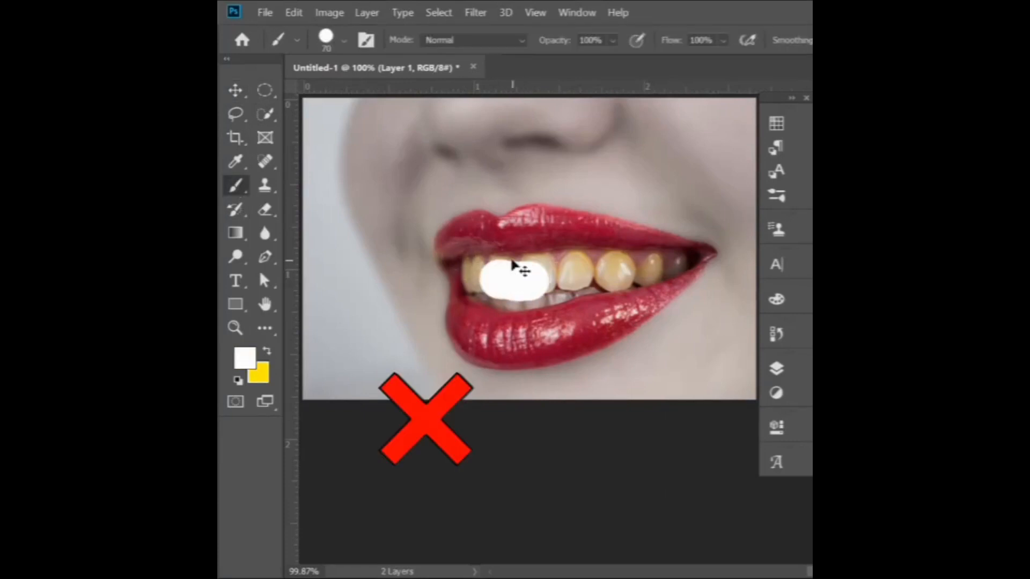
key("ctrl+z")
Outline the teeth with a freehand Lasso selection and open the Hue/Saturation adjustment for it
left_click(235, 118)
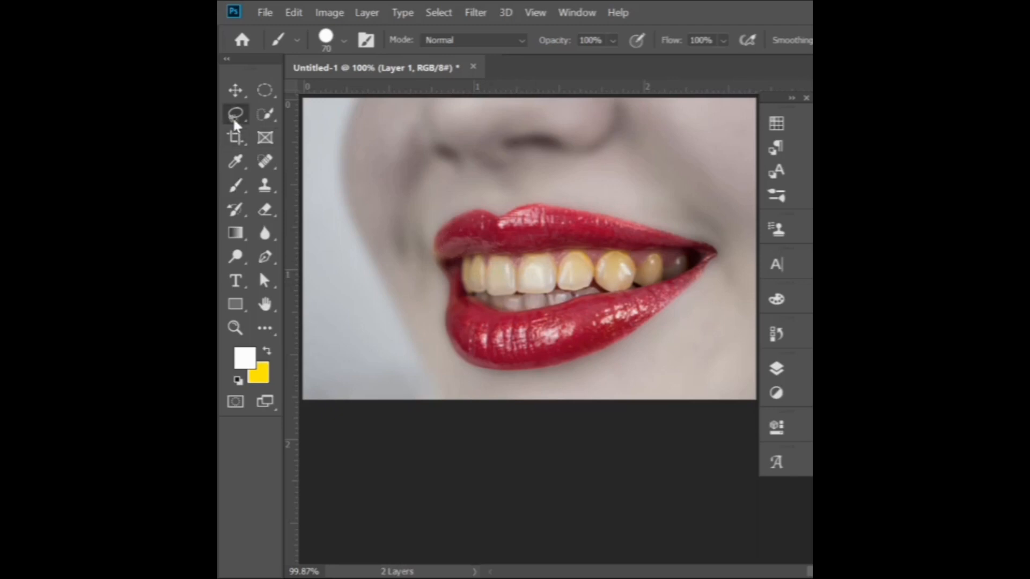
mouse_move(460, 260)
left_mouse_down()
mouse_move(665, 252)
mouse_move(688, 267)
mouse_move(639, 292)
mouse_move(509, 317)
mouse_move(463, 296)
mouse_move(462, 262)
left_mouse_up()
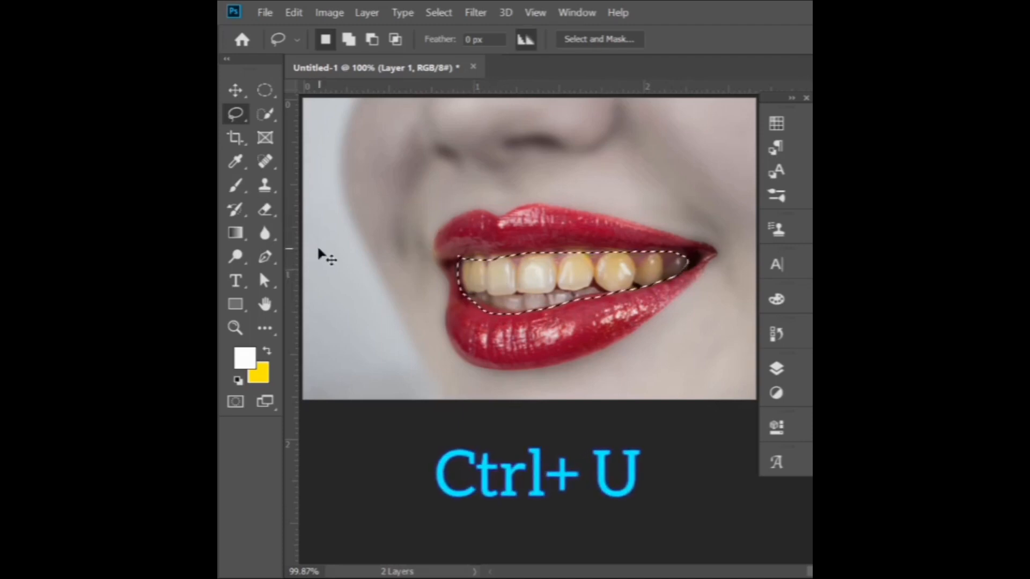
key("ctrl+u")
mouse_move(455, 63)
left_mouse_down()
mouse_move(462, 33)
mouse_move(529, 340)
left_mouse_up()
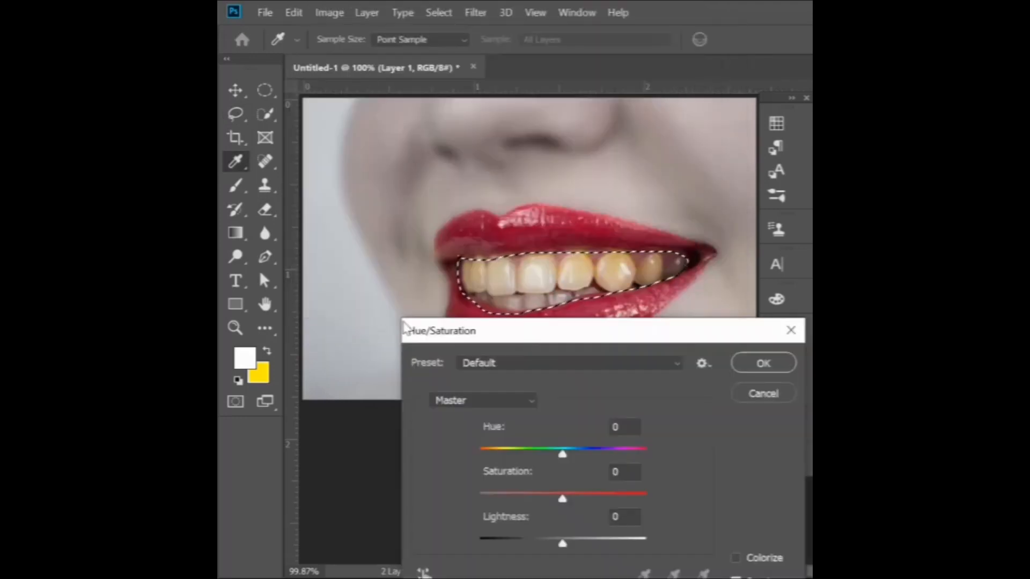
Whiten the selected teeth by sampling their Yellows and setting Saturation to -100 and Lightness to +100, and deselect
left_click(425, 572)
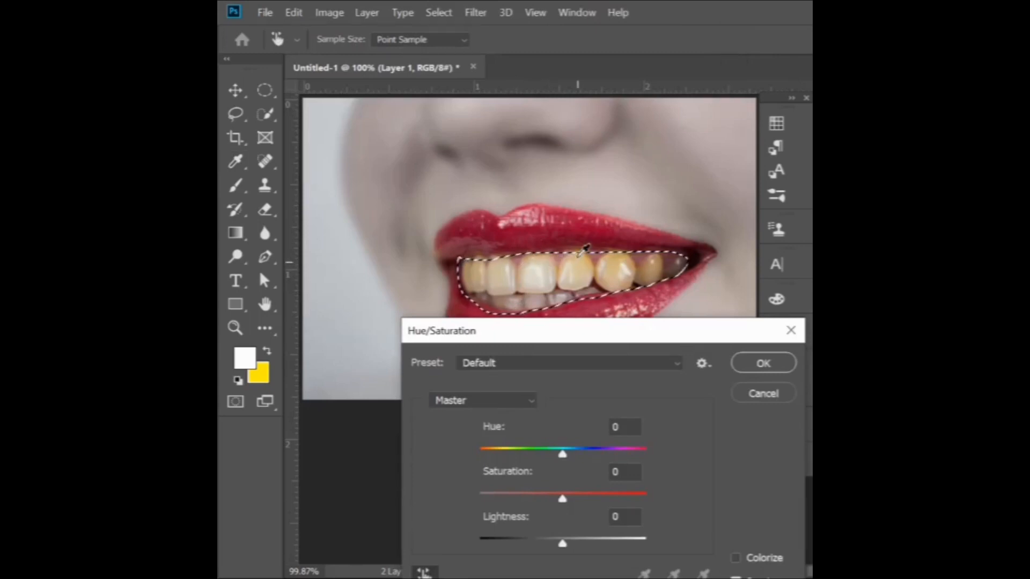
left_click(585, 249)
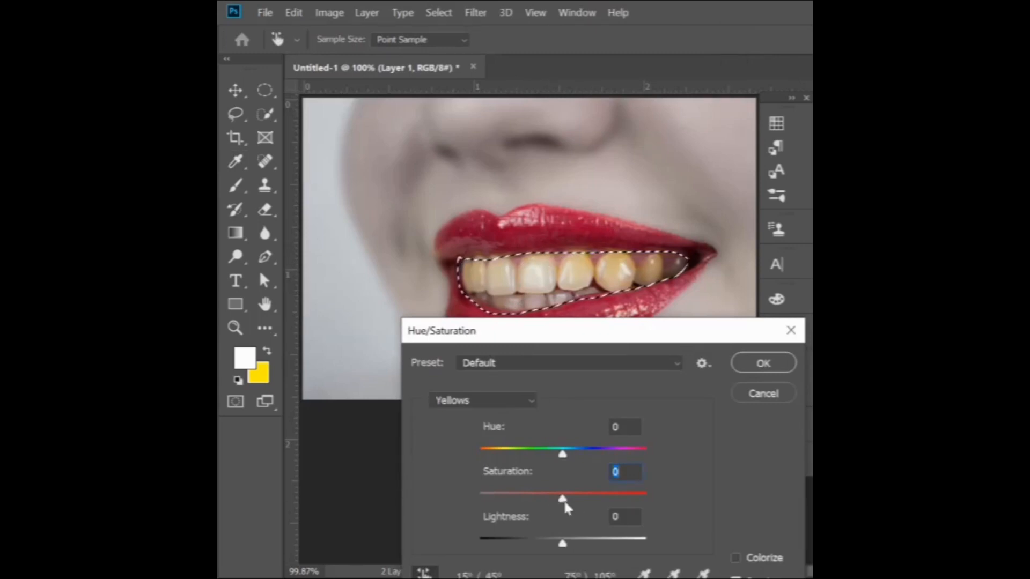
left_click_drag(548, 500, 465, 495)
left_click_drag(568, 547, 677, 547)
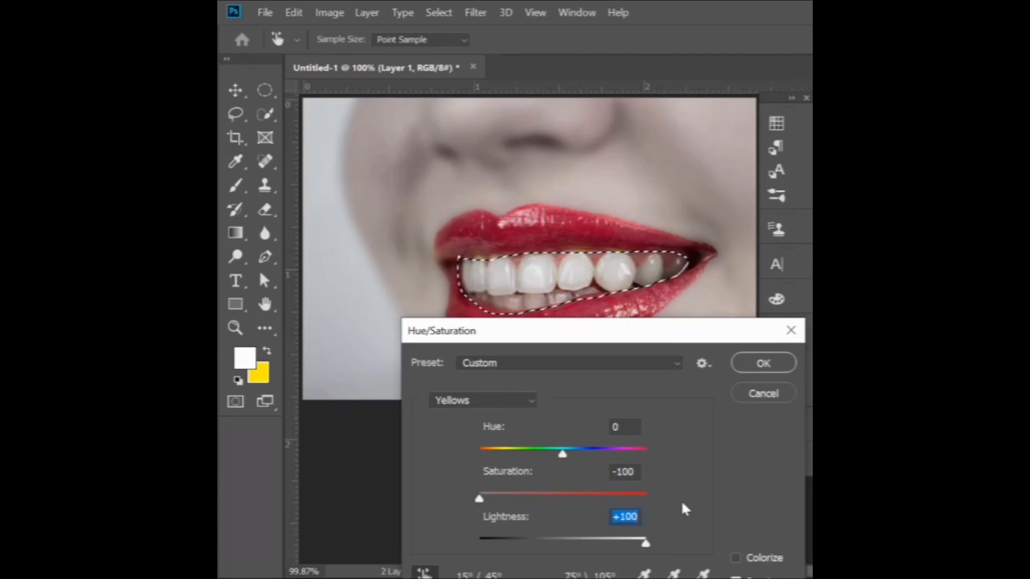
key("Return")
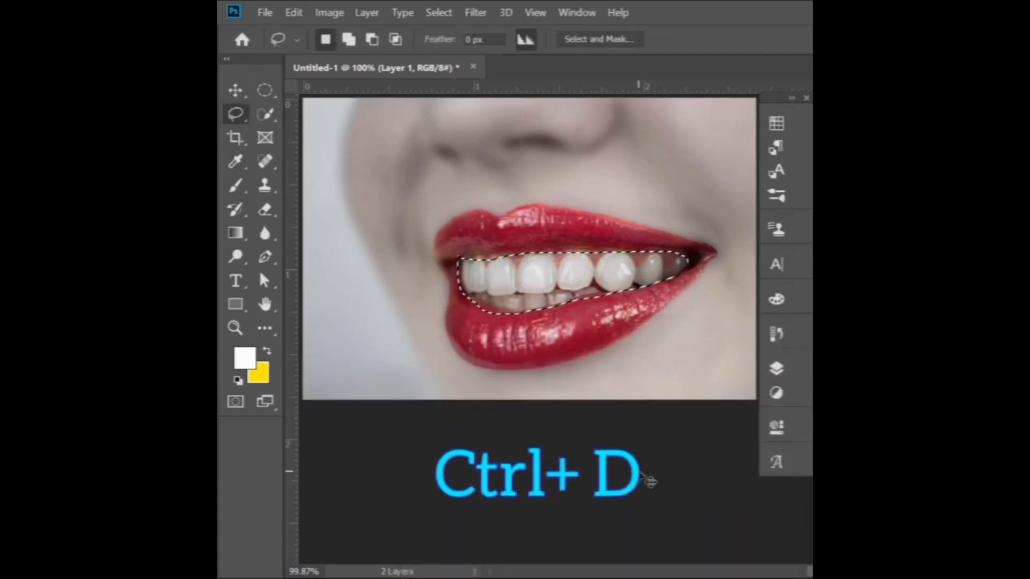
key("ctrl+d")
left_click(235, 91)
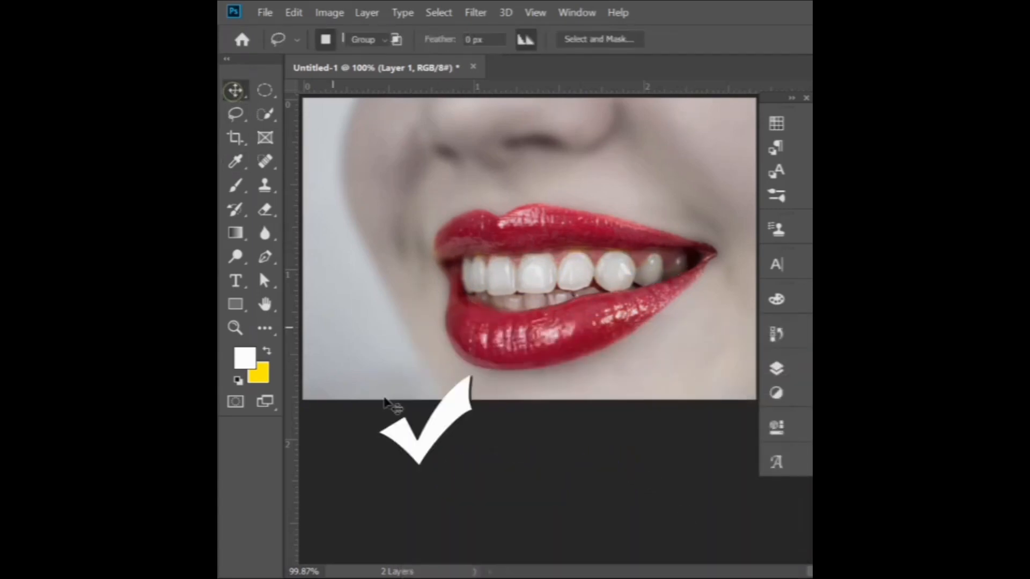